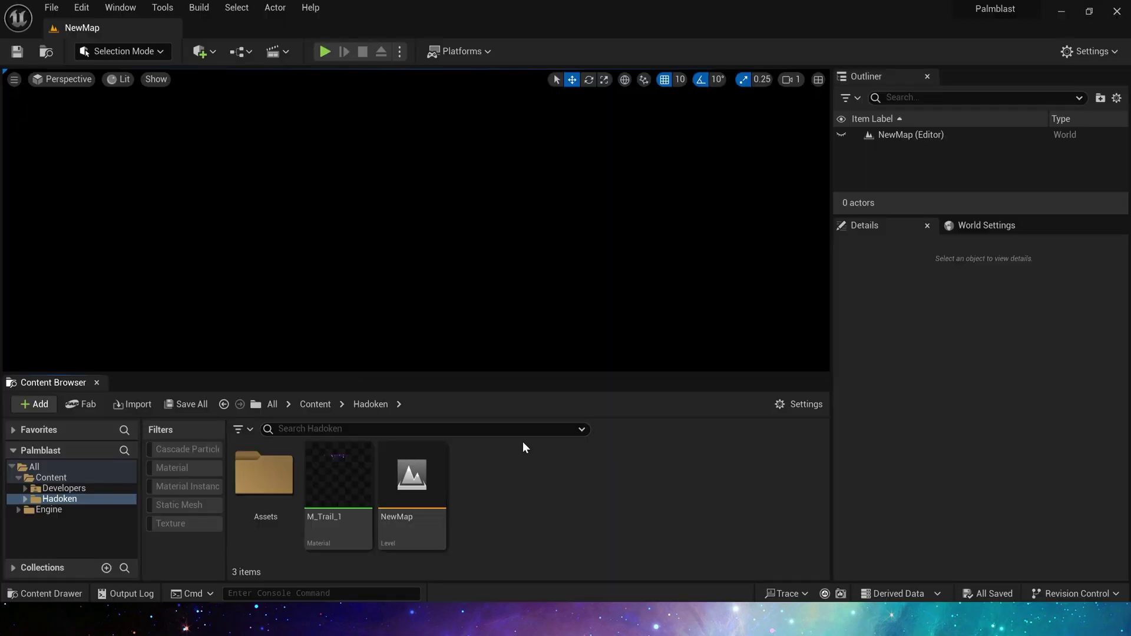
# Inspect the SM_Plane_1 static mesh from the Assets folder in its mesh editor and close it.
pyautogui.click(338, 483)
pyautogui.doubleClick(241, 469)
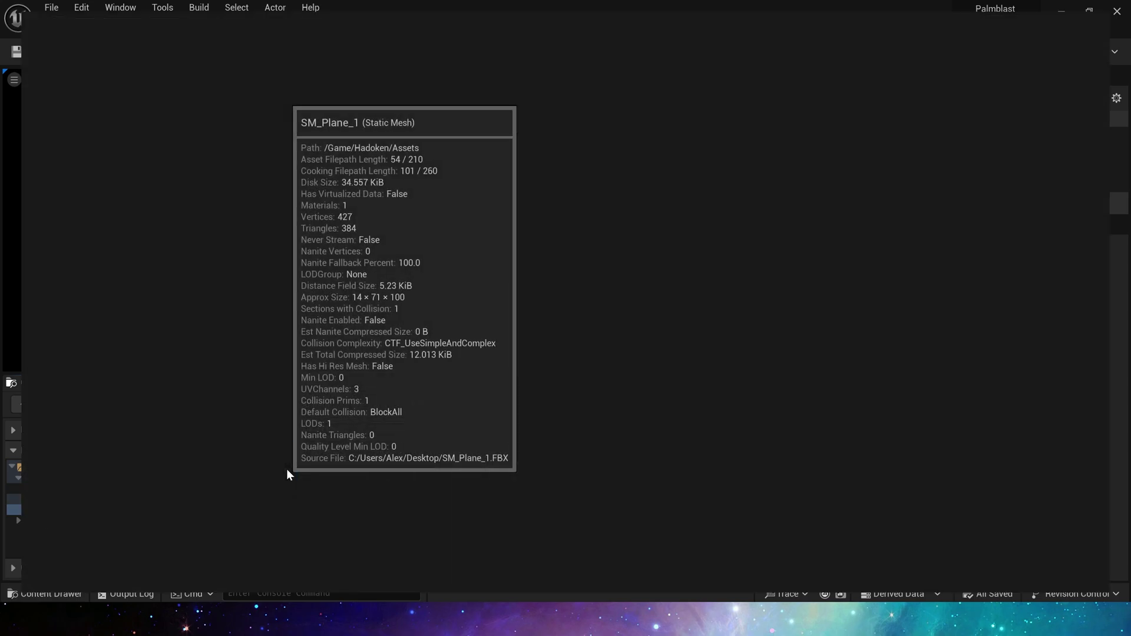
pyautogui.doubleClick(287, 468)
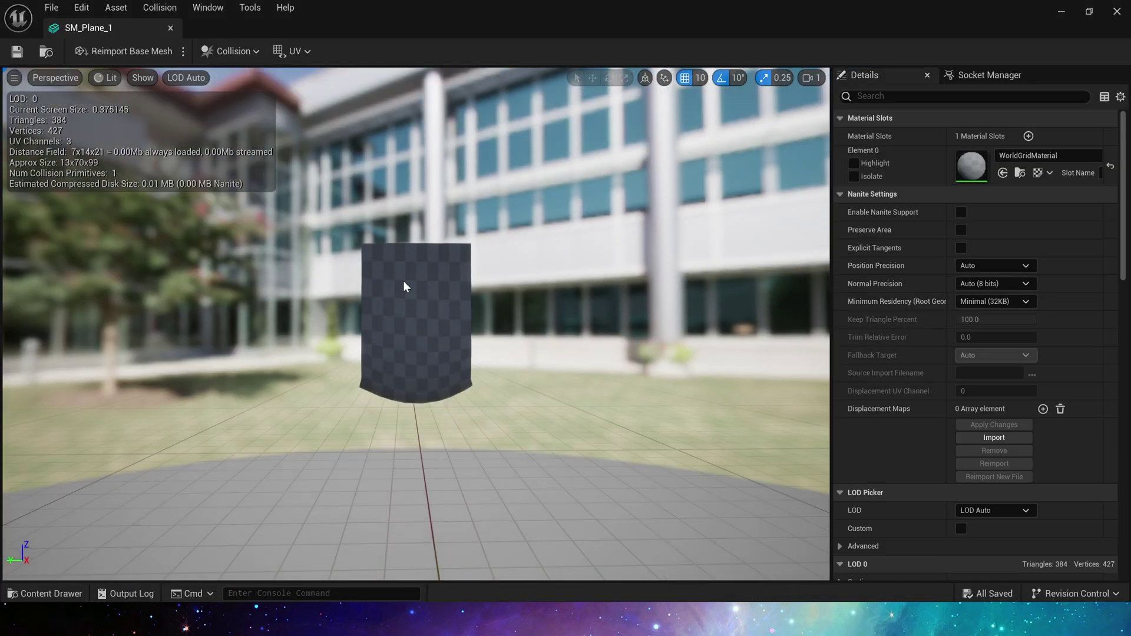
pyautogui.scroll(3, 313, 424)
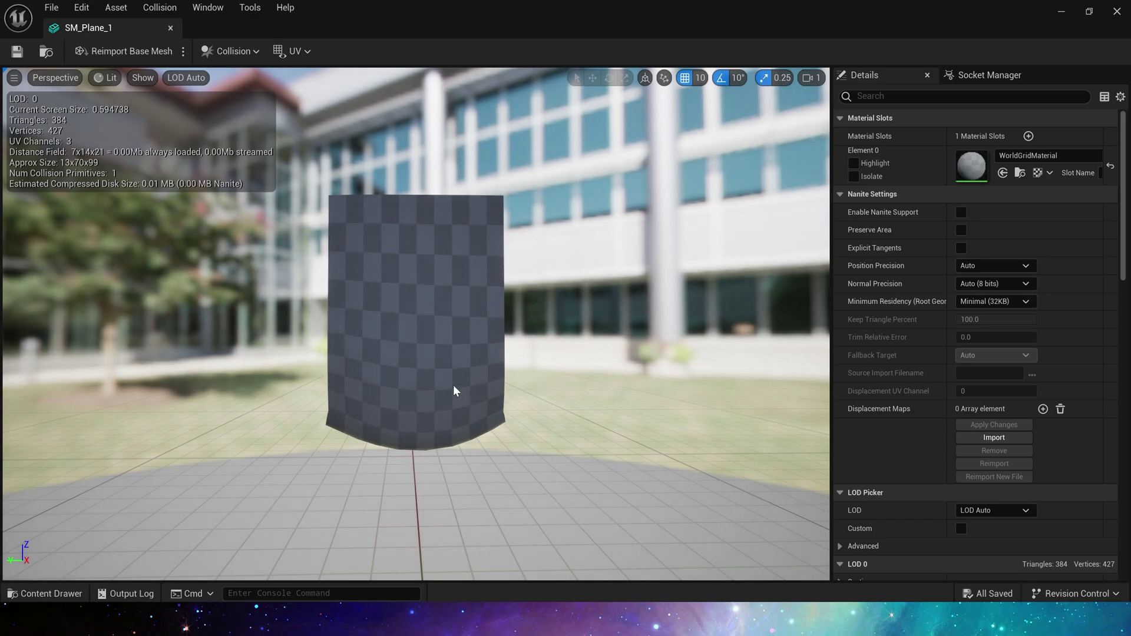
pyautogui.click(1117, 13)
# Inspect the SM_Sphere_1 static mesh from several angles, show its UV layout, and close its editor.
pyautogui.doubleClick(336, 474)
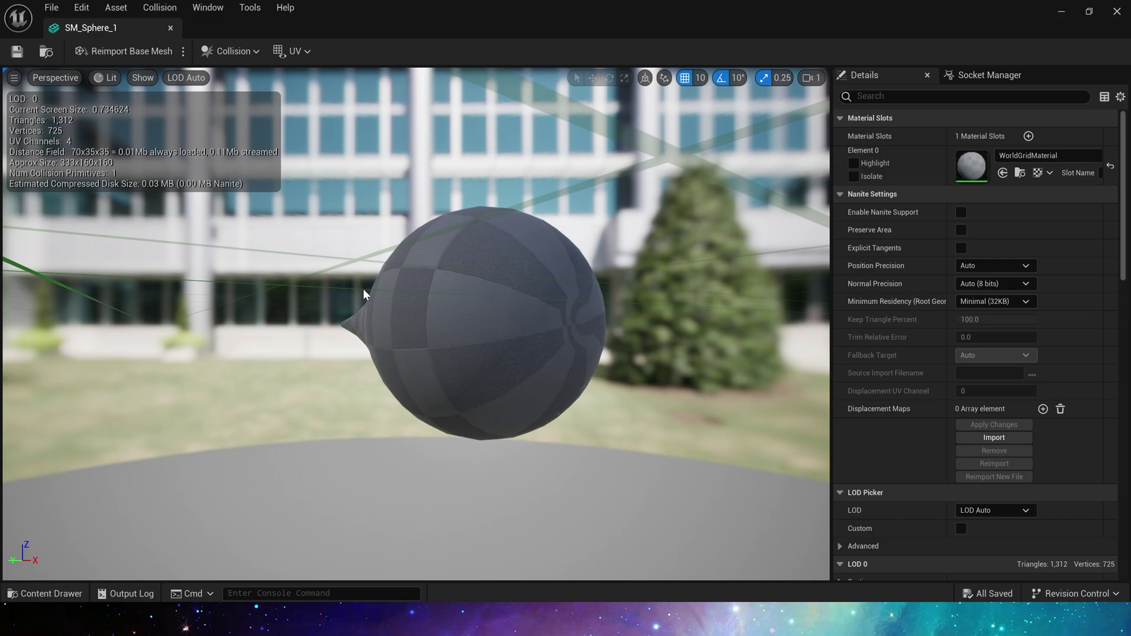
pyautogui.moveTo(364, 293); pyautogui.dragTo(404, 294)
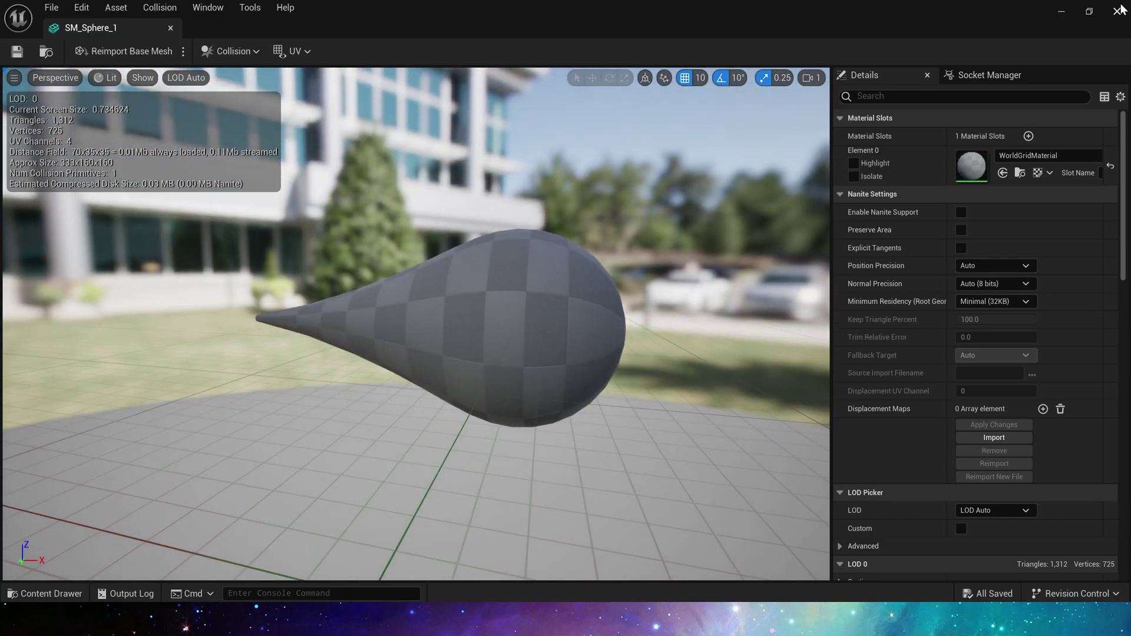
pyautogui.click(306, 55)
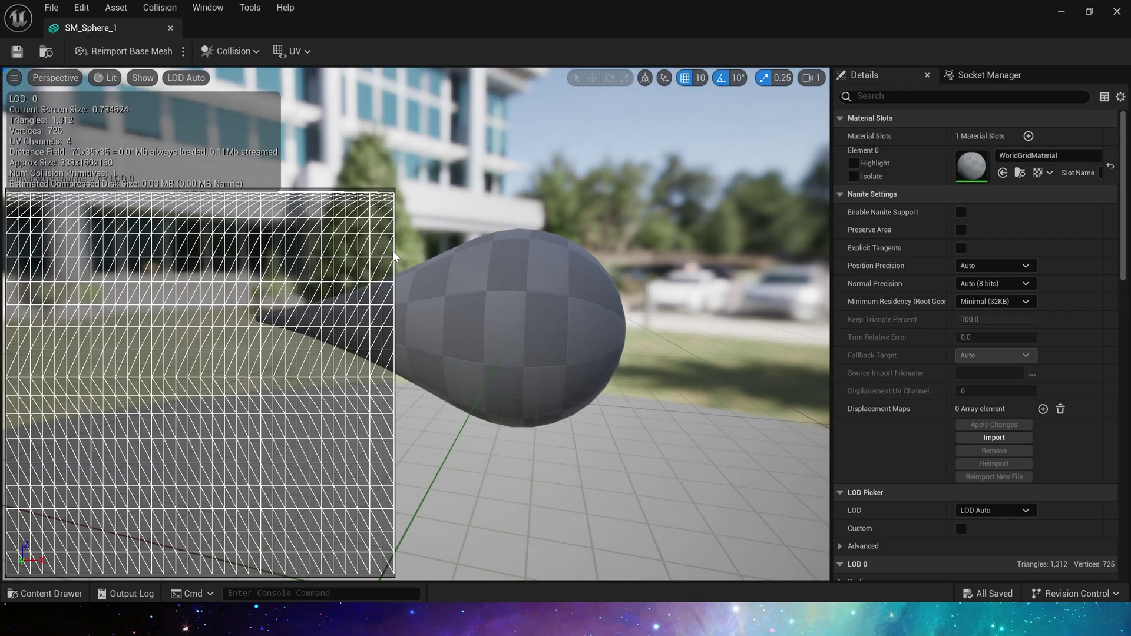
pyautogui.click(1117, 11)
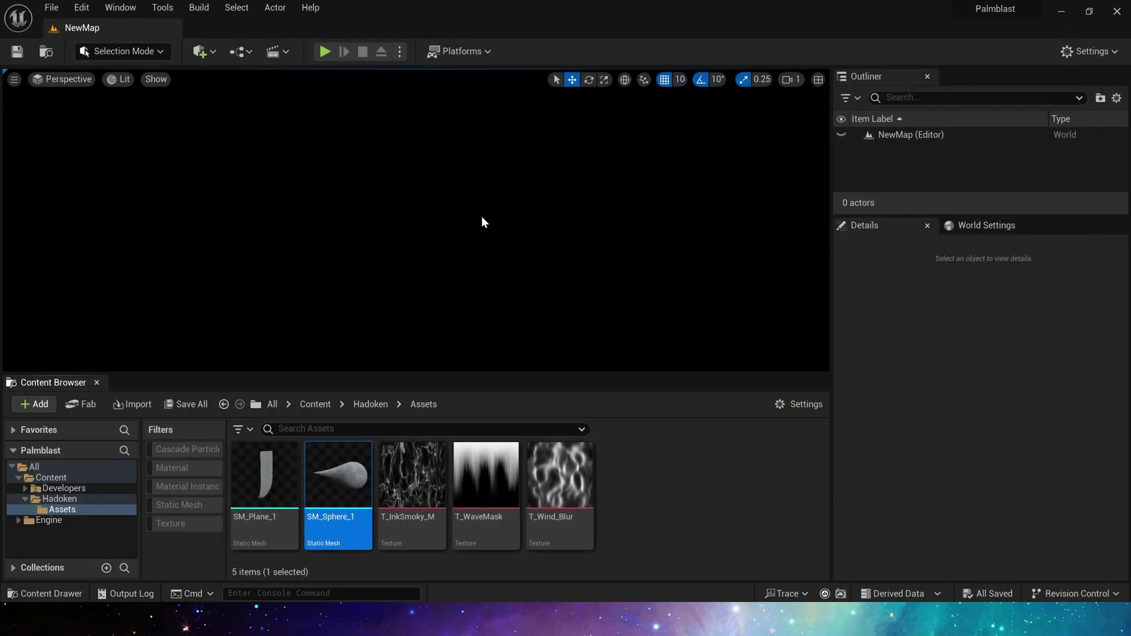
# Open the M_Trail_1 material from the Hadoken folder and survey its node graph.
pyautogui.click(371, 407)
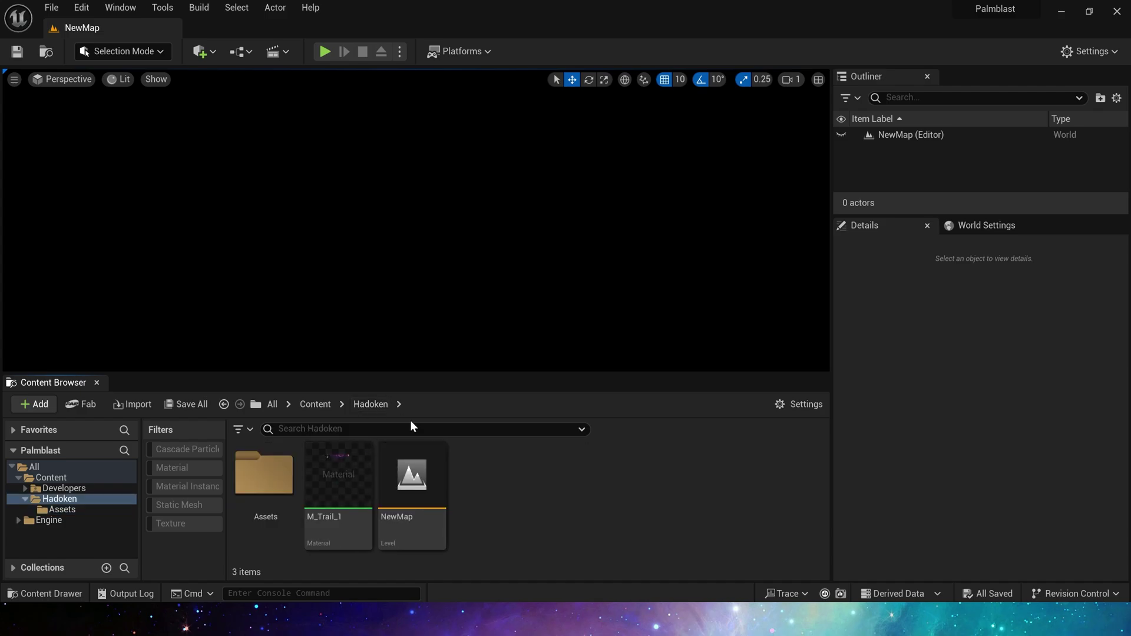
pyautogui.doubleClick(348, 509)
pyautogui.scroll(-4, 482, 277)
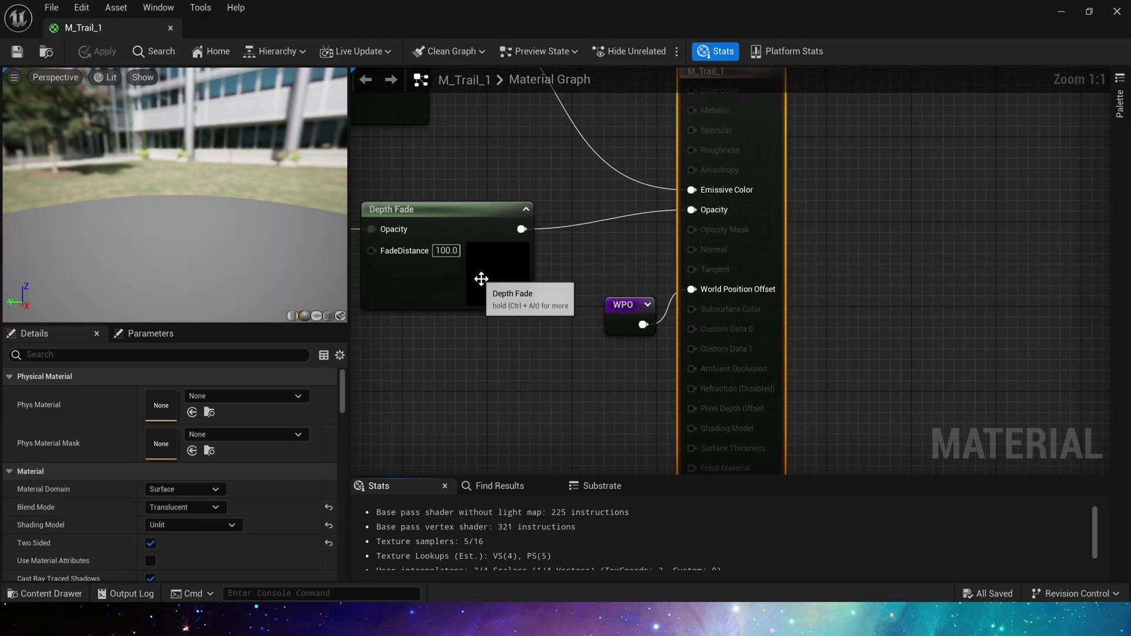
pyautogui.moveTo(482, 277); pyautogui.dragTo(842, 319, button='right')
pyautogui.moveTo(501, 252); pyautogui.dragTo(649, 233, button='right')
pyautogui.scroll(3, 943, 347)
pyautogui.moveTo(943, 347); pyautogui.dragTo(741, 307, button='right')
pyautogui.scroll(-4, 741, 308)
pyautogui.moveTo(512, 313); pyautogui.dragTo(1007, 293, button='right')
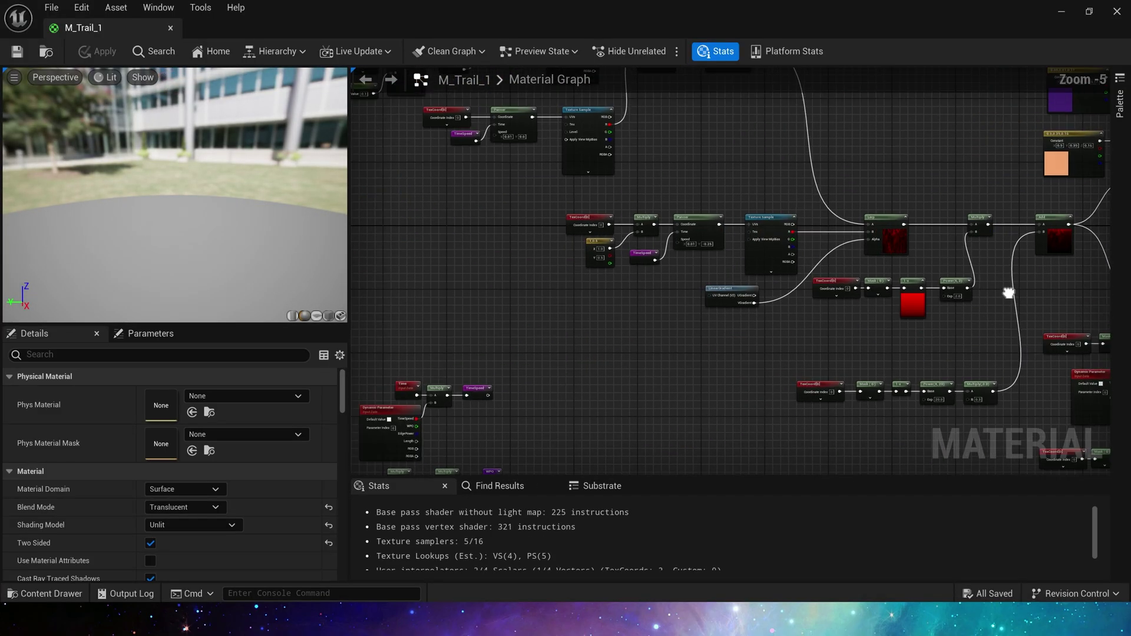
# Examine the Time and Dynamic Parameter nodes that are multiplied into the TimeSpeed reroute node.
pyautogui.moveTo(623, 143); pyautogui.dragTo(748, 270, button='right')
pyautogui.moveTo(681, 400); pyautogui.dragTo(708, 131, button='right')
pyautogui.scroll(3, 815, 200)
pyautogui.moveTo(671, 300); pyautogui.dragTo(873, 274, button='right')
pyautogui.moveTo(545, 171); pyautogui.dragTo(908, 347)
pyautogui.moveTo(862, 245); pyautogui.dragTo(887, 149)
pyautogui.click(862, 286)
pyautogui.scroll(-1, 862, 292)
pyautogui.moveTo(861, 291); pyautogui.dragTo(876, 422, button='right')
pyautogui.scroll(2, 824, 304)
pyautogui.moveTo(996, 407); pyautogui.dragTo(996, 407)
pyautogui.moveTo(955, 333); pyautogui.dragTo(831, 298, button='right')
pyautogui.click(825, 296)
pyautogui.moveTo(524, 186); pyautogui.dragTo(706, 344)
pyautogui.click(704, 342)
pyautogui.click(526, 280)
pyautogui.click(744, 202)
pyautogui.scroll(-2, 744, 202)
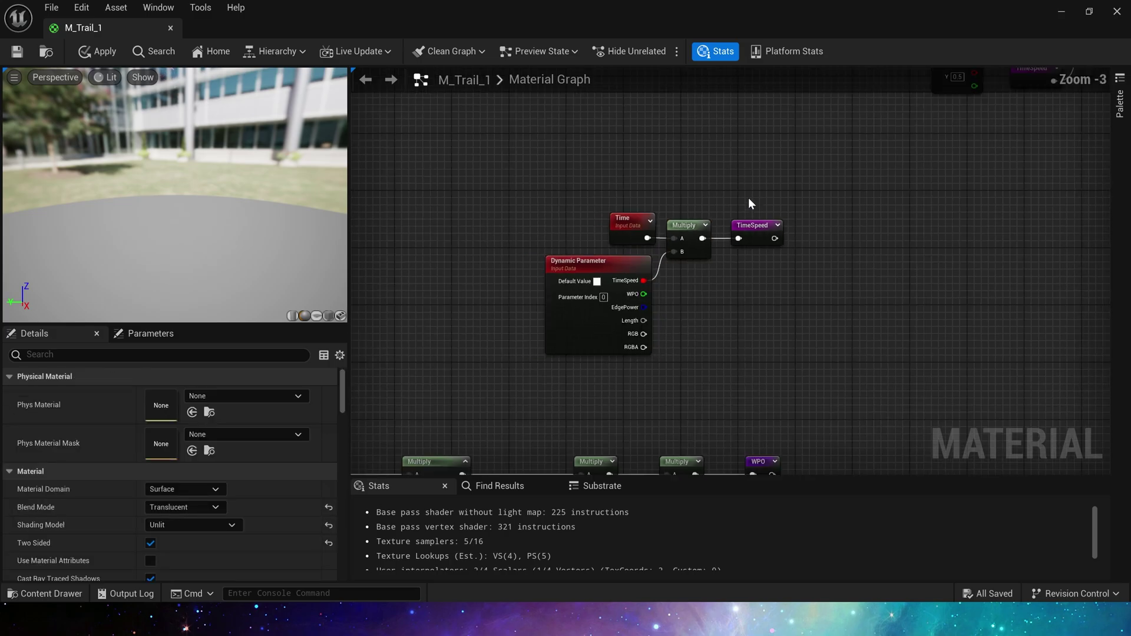
pyautogui.moveTo(790, 195); pyautogui.dragTo(530, 380)
# Examine the upper panning texture branch and inspect the settings of its smoky Texture Sample node.
pyautogui.moveTo(736, 141); pyautogui.dragTo(682, 433, button='right')
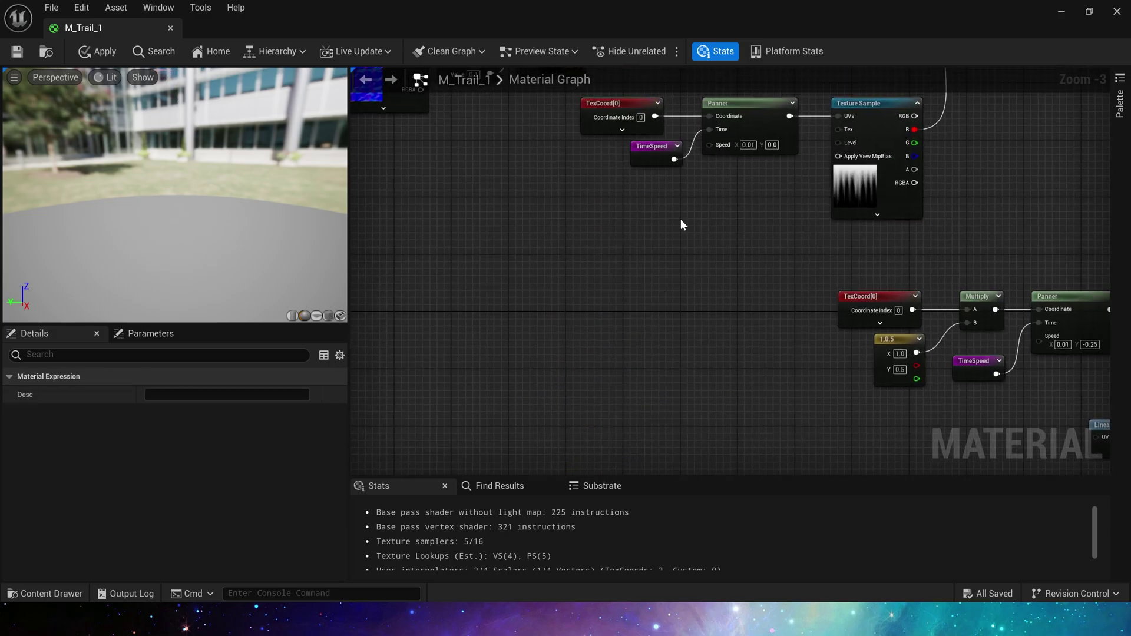
pyautogui.moveTo(542, 188); pyautogui.dragTo(521, 418, button='right')
pyautogui.scroll(2, 521, 418)
pyautogui.click(623, 409)
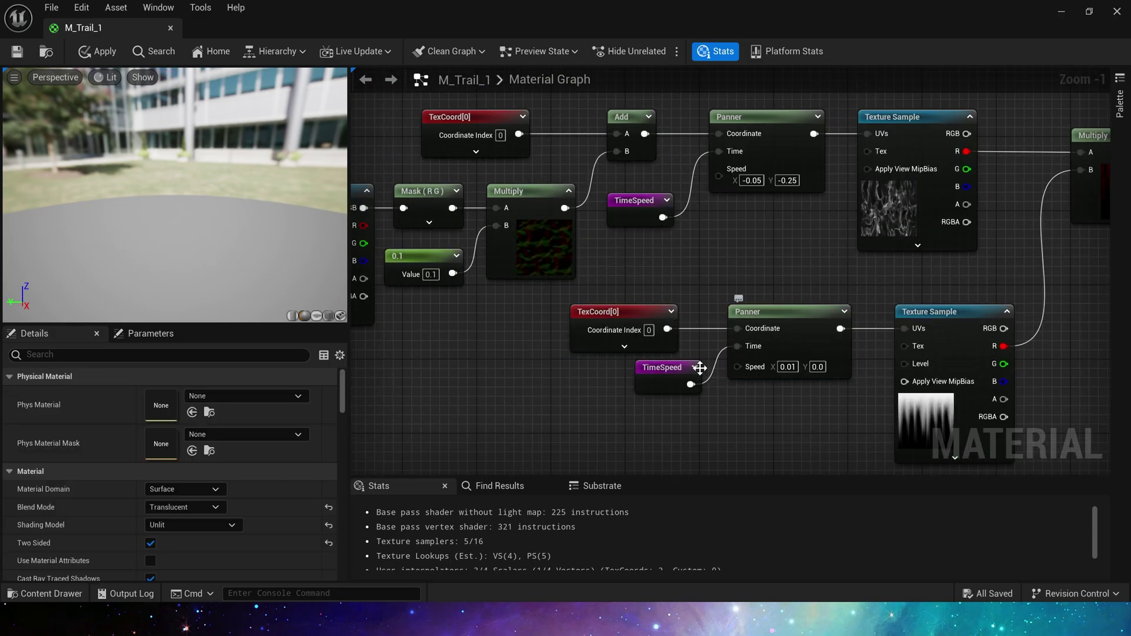
pyautogui.scroll(-2, 860, 278)
pyautogui.moveTo(860, 278); pyautogui.dragTo(1010, 334, button='right')
pyautogui.scroll(-1, 532, 285)
pyautogui.scroll(2, 661, 265)
pyautogui.scroll(-1, 735, 277)
pyautogui.moveTo(735, 278); pyautogui.dragTo(586, 245, button='right')
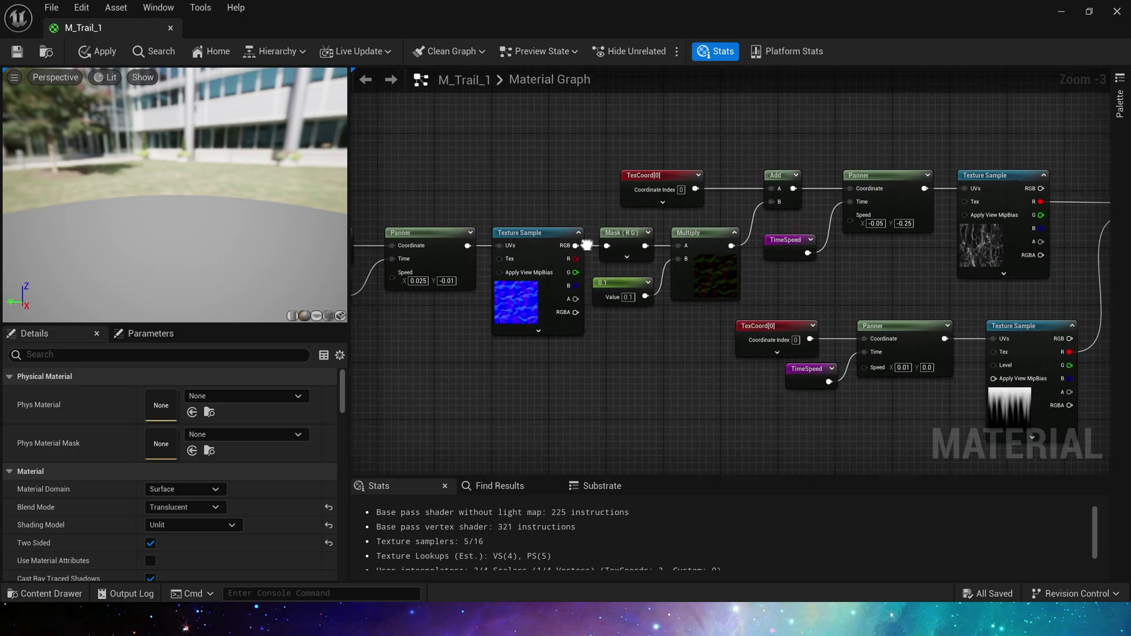
pyautogui.moveTo(659, 235); pyautogui.dragTo(589, 219, button='right')
pyautogui.moveTo(530, 121); pyautogui.dragTo(766, 192)
pyautogui.click(910, 227)
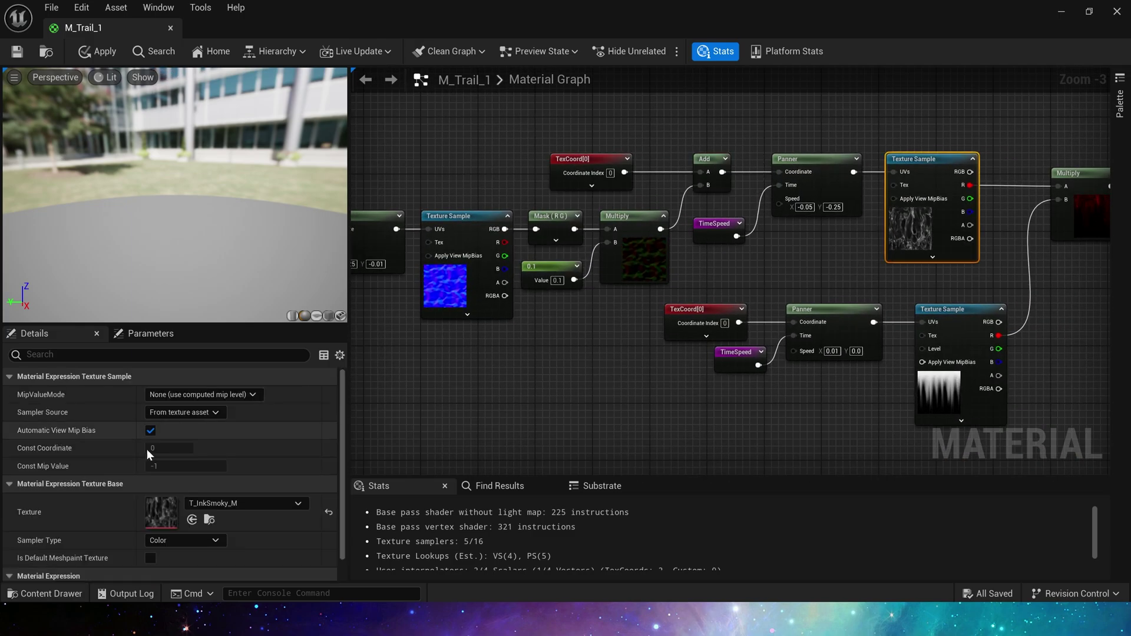
# Trace the distortion branch feeding the upper Add node and inspect its blue normal-map Texture Sample.
pyautogui.moveTo(577, 272); pyautogui.dragTo(660, 306, button='right')
pyautogui.moveTo(638, 144); pyautogui.dragTo(795, 210)
pyautogui.click(889, 223)
pyautogui.scroll(2, 681, 171)
pyautogui.click(642, 180)
pyautogui.moveTo(641, 181); pyautogui.dragTo(1072, 140, button='right')
pyautogui.moveTo(618, 371); pyautogui.dragTo(1089, 262)
pyautogui.moveTo(1089, 262); pyautogui.dragTo(1043, 266, button='right')
pyautogui.click(929, 301)
pyautogui.moveTo(636, 302); pyautogui.dragTo(549, 309, button='right')
pyautogui.click(623, 309)
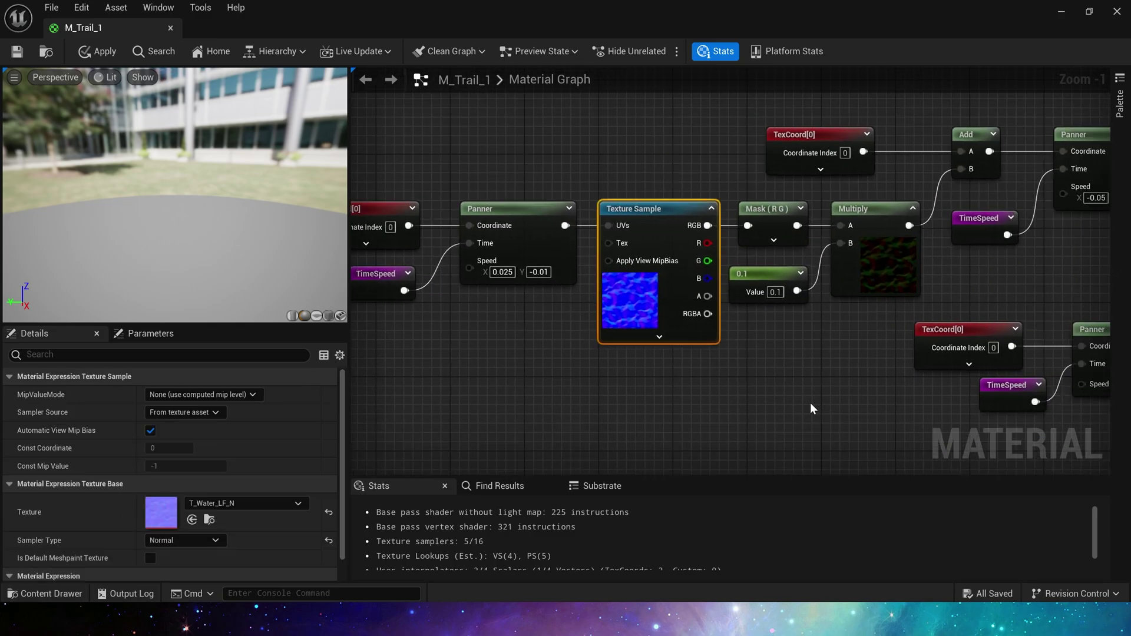
# Inspect the speed settings of the Panner node that drives the normal-map Texture Sample.
pyautogui.moveTo(601, 395)
pyautogui.mouseDown(button='right')
pyautogui.moveTo(800, 387)
pyautogui.moveTo(616, 380)
pyautogui.mouseUp(button='right')
pyautogui.click(834, 373)
pyautogui.moveTo(519, 182); pyautogui.dragTo(530, 189, button='right')
pyautogui.click(533, 243)
pyautogui.moveTo(540, 341); pyautogui.dragTo(366, 327, button='right')
pyautogui.click(937, 174)
pyautogui.moveTo(951, 272); pyautogui.dragTo(769, 265, button='right')
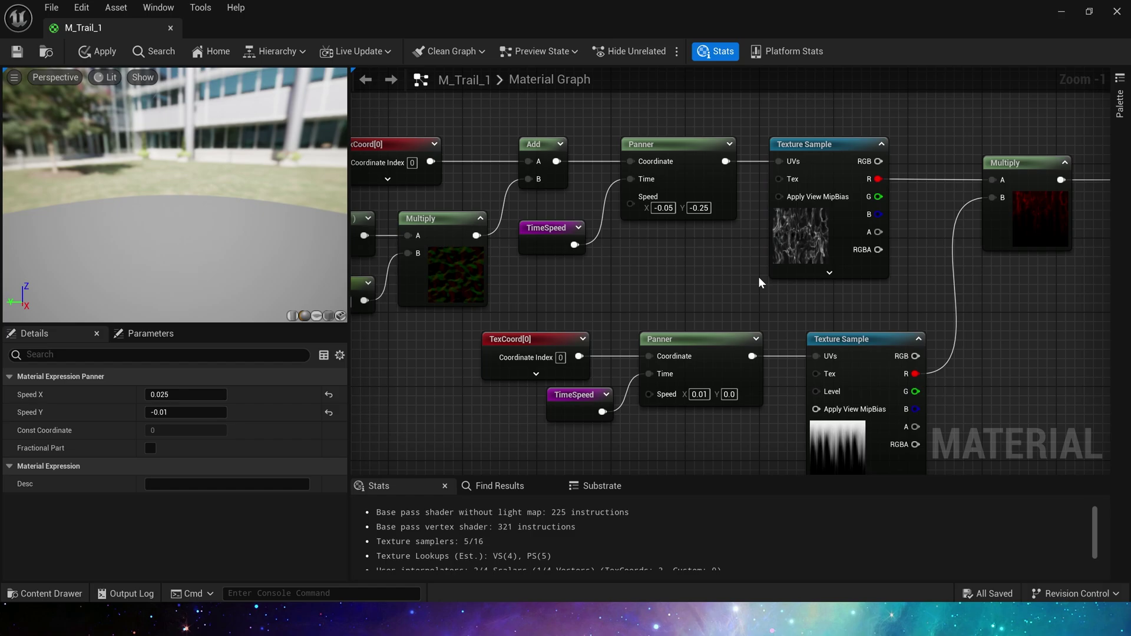
# Inspect the wave mask Texture Sample and the Panner node that drives it.
pyautogui.moveTo(758, 277); pyautogui.dragTo(736, 204, button='right')
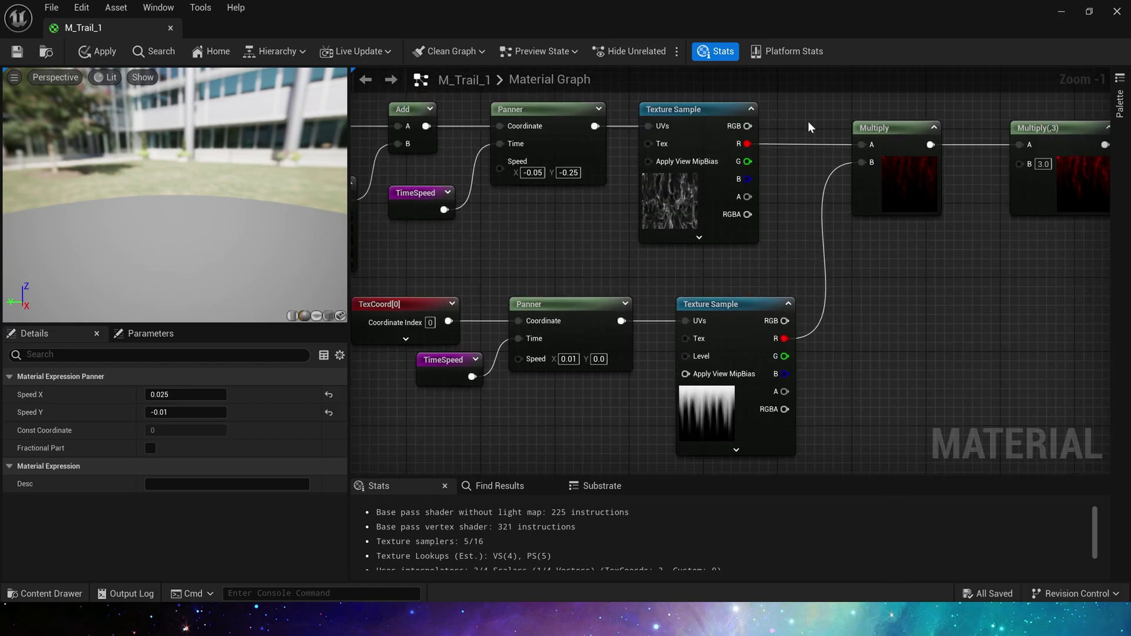
pyautogui.click(848, 135)
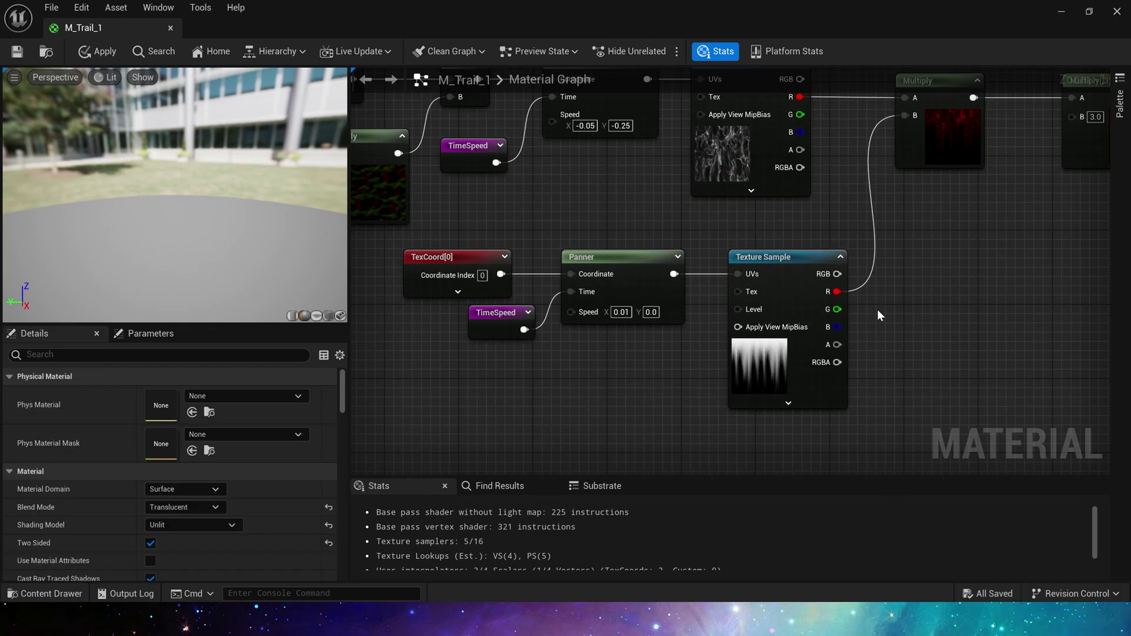
pyautogui.click(731, 386)
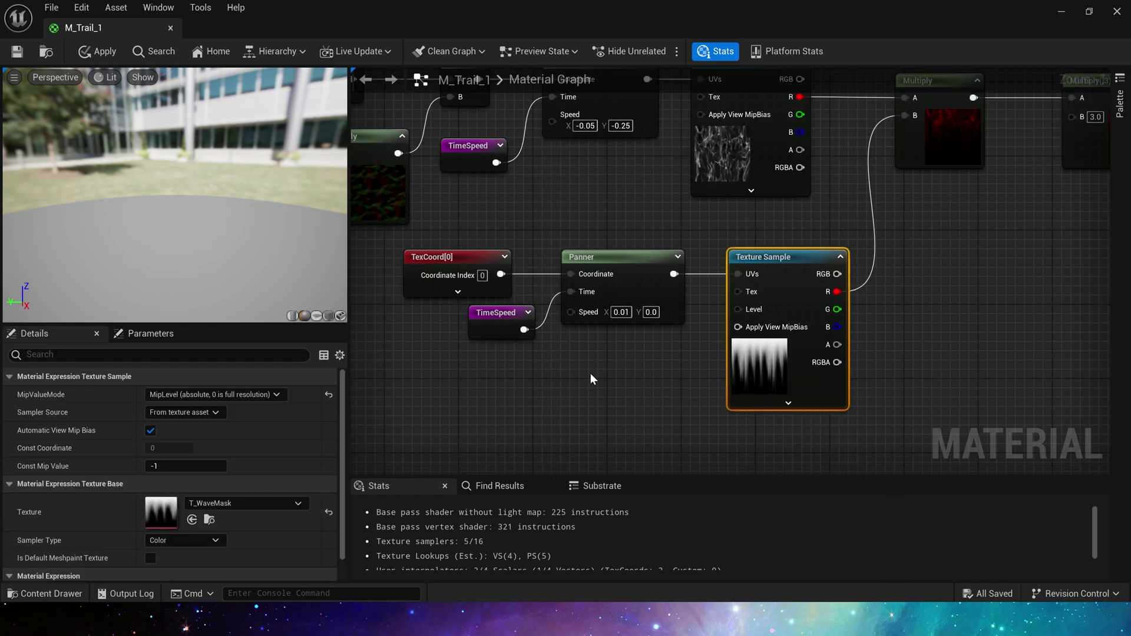
pyautogui.click(595, 258)
pyautogui.moveTo(530, 242); pyautogui.dragTo(515, 268, button='right')
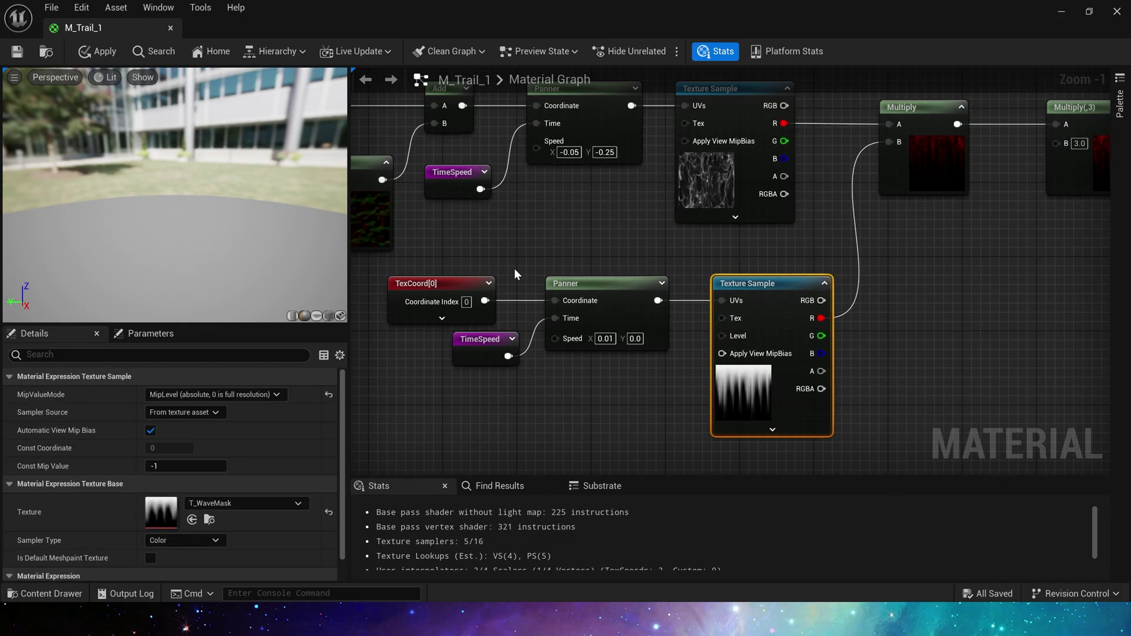
# Examine how the smoky texture and wave mask are multiplied together and strengthened by the following Multiply node.
pyautogui.click(539, 384)
pyautogui.moveTo(573, 400); pyautogui.dragTo(436, 396, button='right')
pyautogui.moveTo(767, 293); pyautogui.dragTo(647, 346, button='right')
pyautogui.moveTo(571, 373); pyautogui.dragTo(559, 384)
pyautogui.moveTo(886, 197); pyautogui.dragTo(780, 227, button='right')
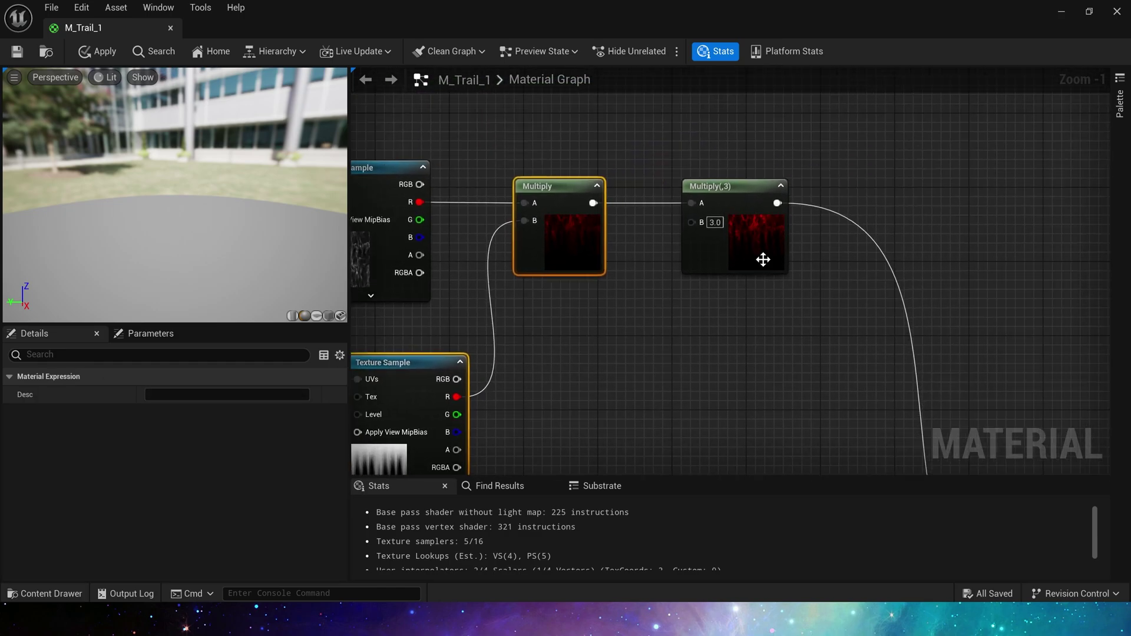
pyautogui.click(775, 230)
pyautogui.scroll(-2, 727, 352)
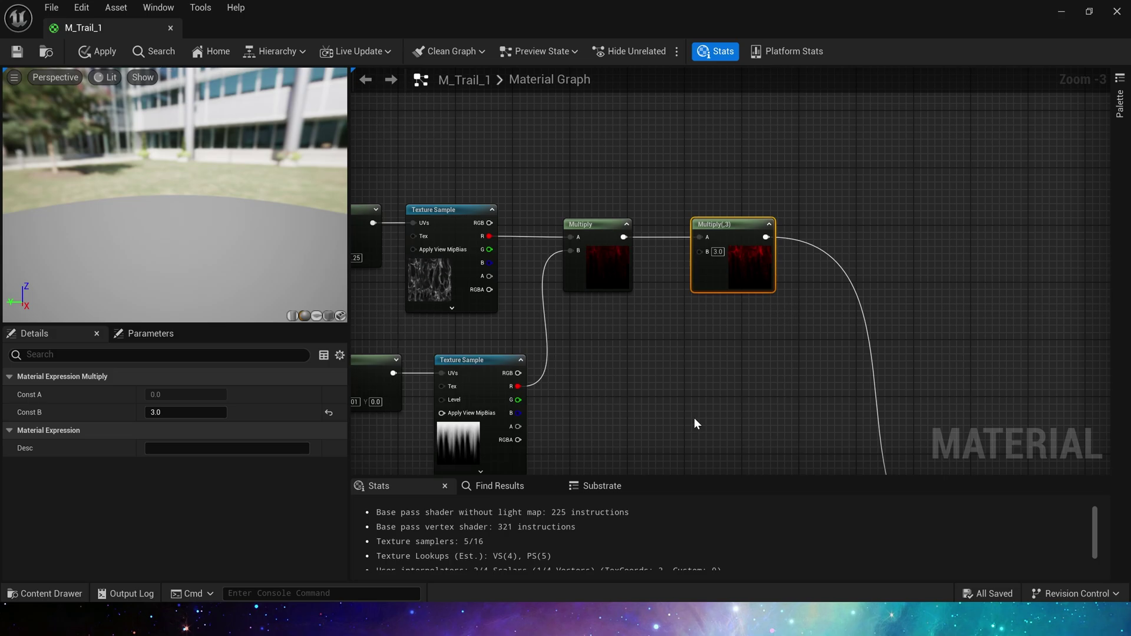
# Examine the second smoky texture branch, including its Texture Sample, Panner and the two-component constant that scales its UVs.
pyautogui.moveTo(693, 402); pyautogui.dragTo(734, 221, button='right')
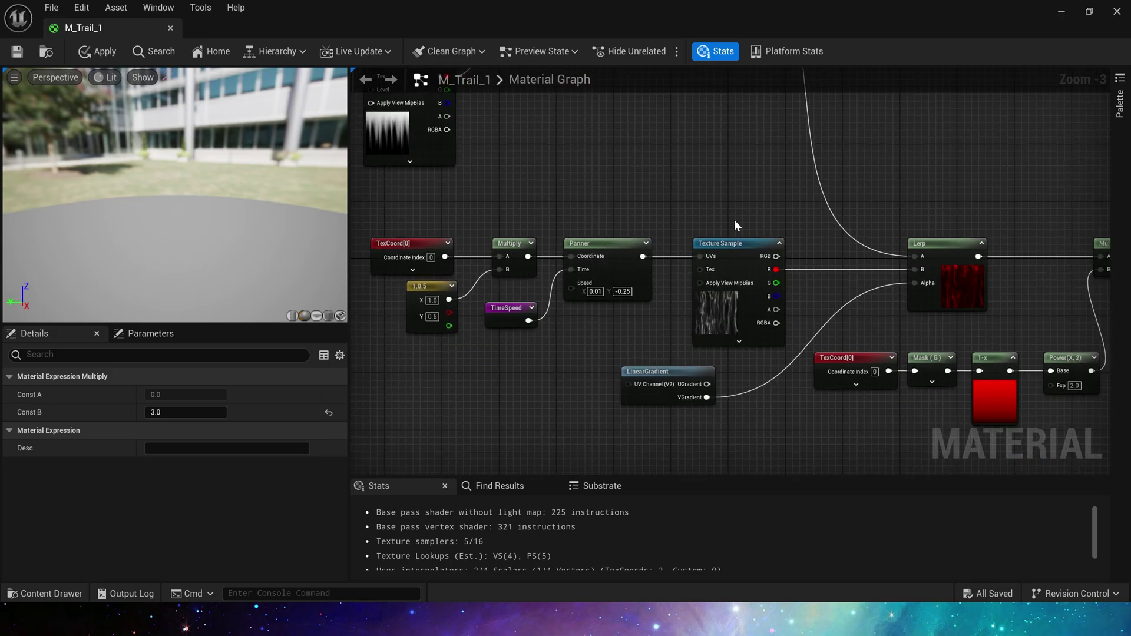
pyautogui.click(913, 243)
pyautogui.scroll(2, 774, 269)
pyautogui.click(833, 328)
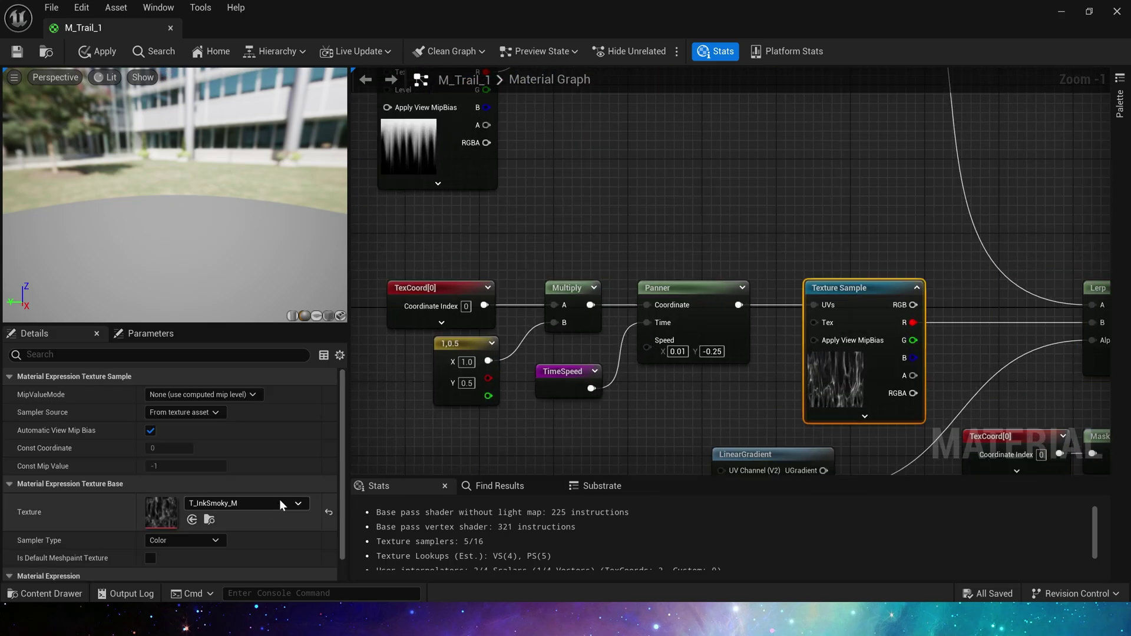
pyautogui.moveTo(719, 235); pyautogui.dragTo(775, 217, button='right')
pyautogui.moveTo(424, 234); pyautogui.dragTo(730, 435)
pyautogui.click(706, 380)
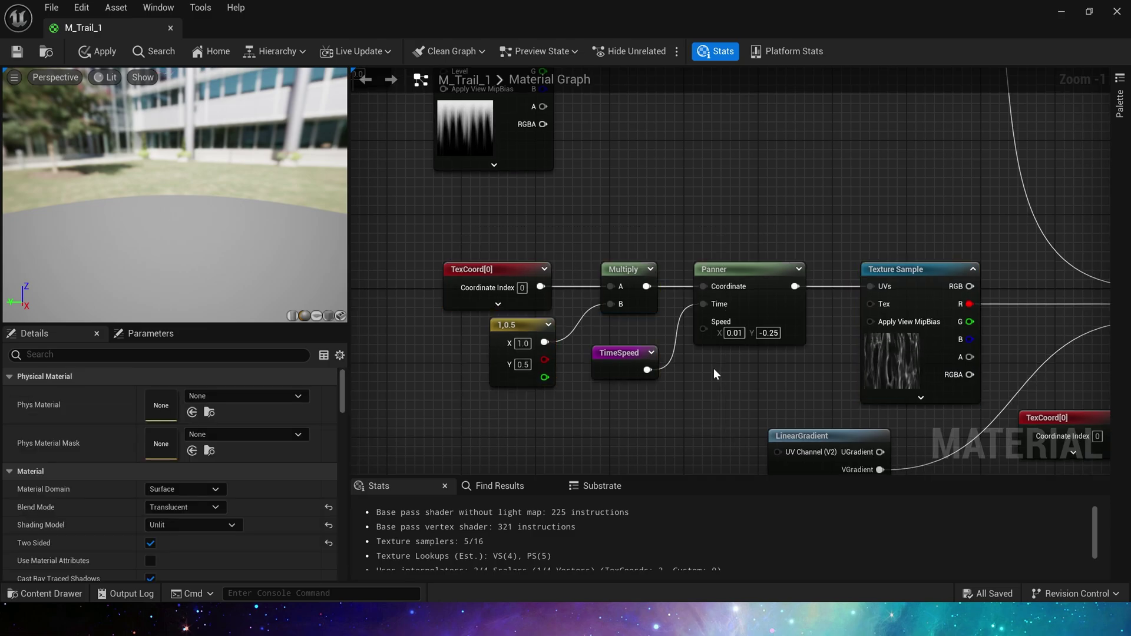
pyautogui.moveTo(526, 339); pyautogui.dragTo(528, 336)
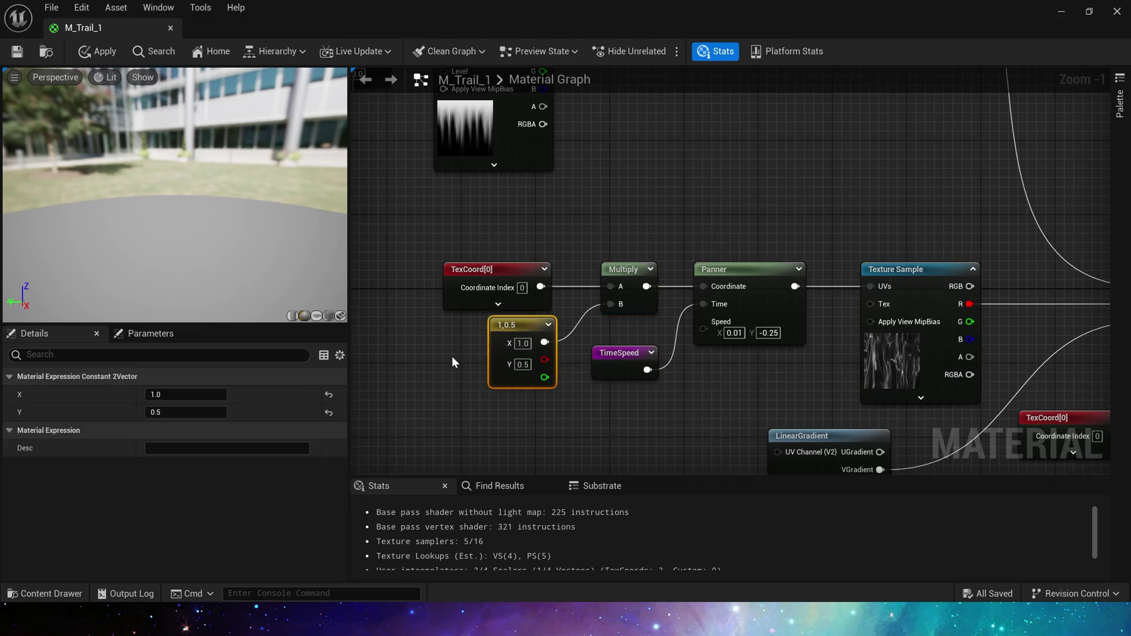
pyautogui.moveTo(685, 223); pyautogui.dragTo(498, 128, button='right')
pyautogui.click(632, 146)
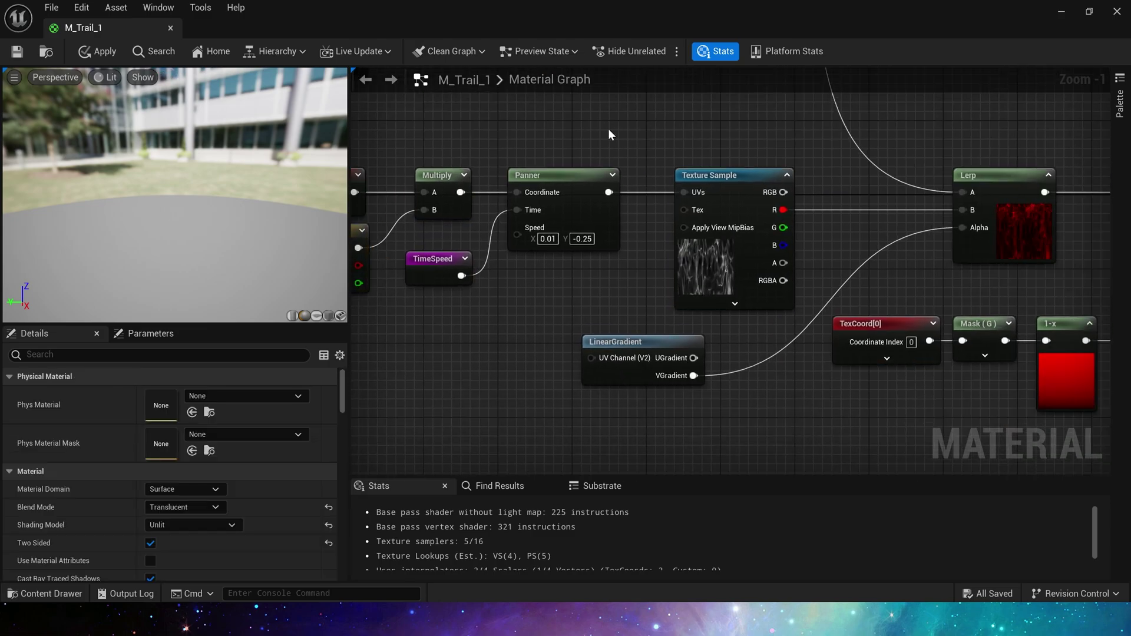
# Preview the LinearGradient node that feeds the Lerp alpha in the material viewport.
pyautogui.click(657, 346)
pyautogui.rightClick(659, 346)
pyautogui.click(706, 103)
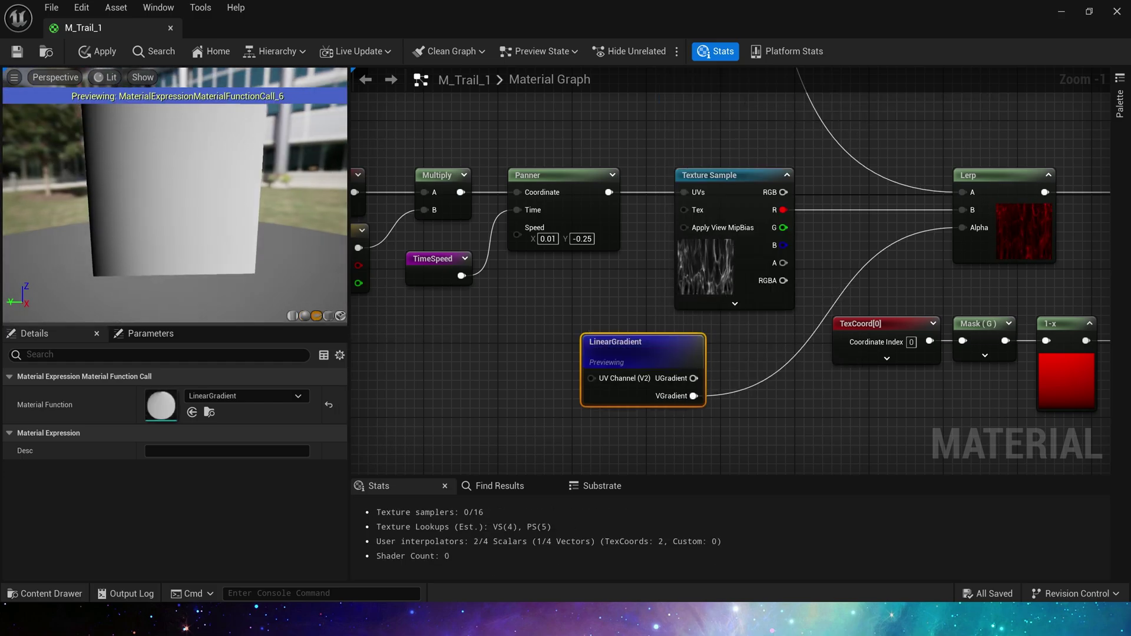
# Try previewing the LinearGradient's VGradient output through a new Multiply node placed below the Lerp branch.
pyautogui.moveTo(693, 396); pyautogui.dragTo(754, 406)
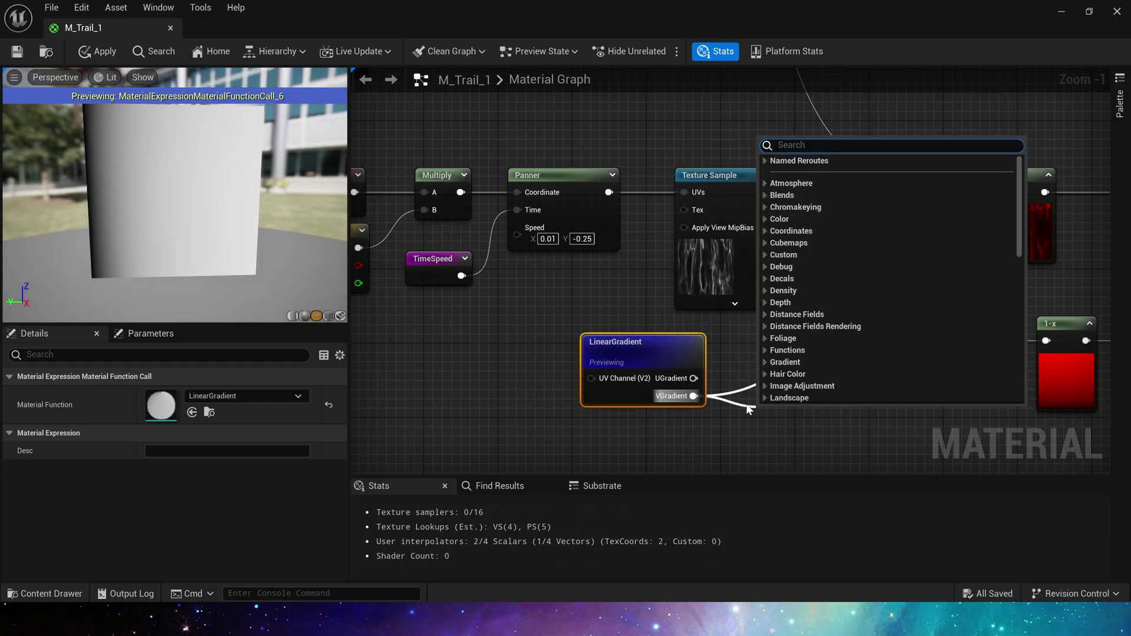
pyautogui.write('1')
pyautogui.click(779, 414)
pyautogui.moveTo(778, 412); pyautogui.dragTo(778, 401, button='right')
pyautogui.press('m')
pyautogui.click(777, 399)
pyautogui.moveTo(693, 384); pyautogui.dragTo(788, 424)
pyautogui.click(842, 407)
pyautogui.moveTo(700, 421); pyautogui.dragTo(604, 346, button='right')
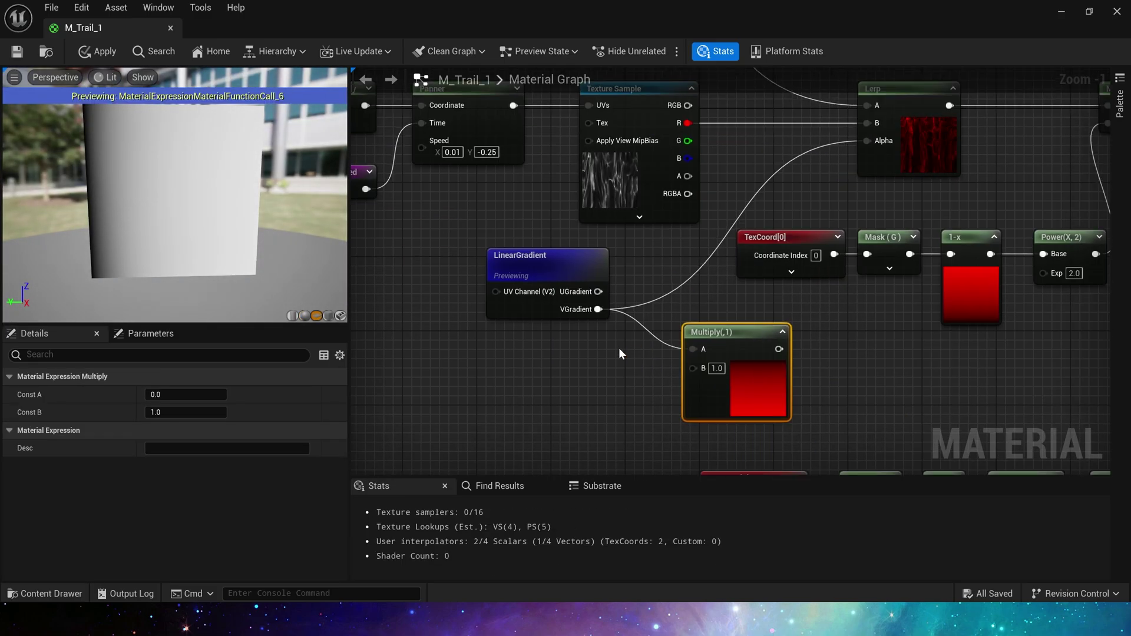
pyautogui.moveTo(713, 411); pyautogui.dragTo(682, 391)
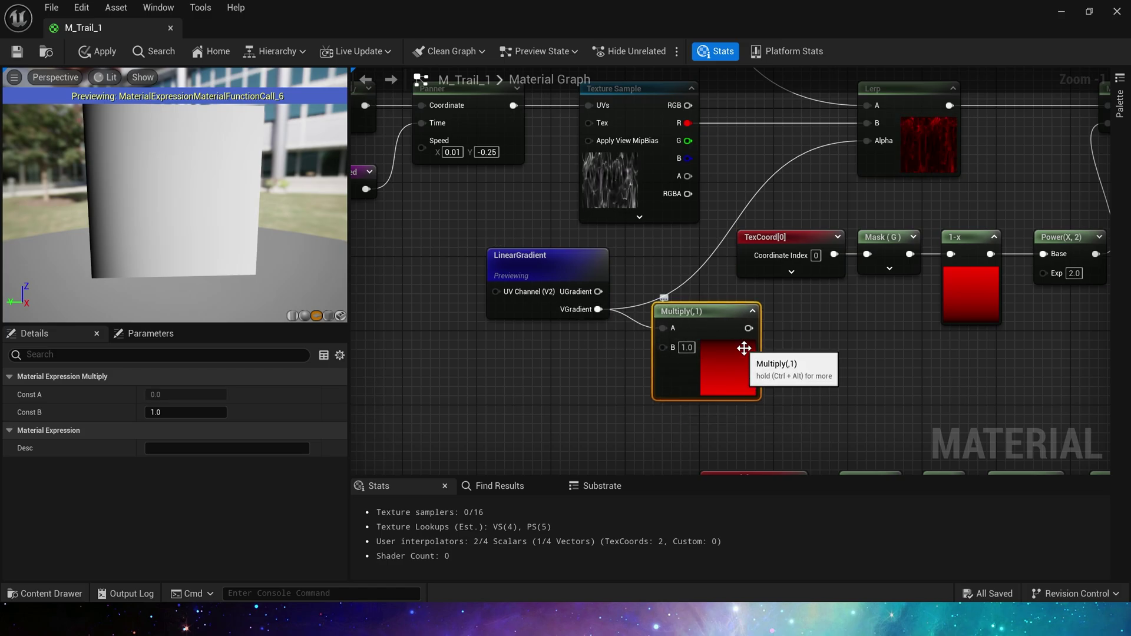
pyautogui.moveTo(662, 270); pyautogui.dragTo(630, 305, button='right')
pyautogui.rightClick(732, 413)
pyautogui.click(726, 263)
# Examine the Lerp node and the TexCoord, Mask (G), 1-x and Power chain that masks its result.
pyautogui.scroll(-1, 675, 288)
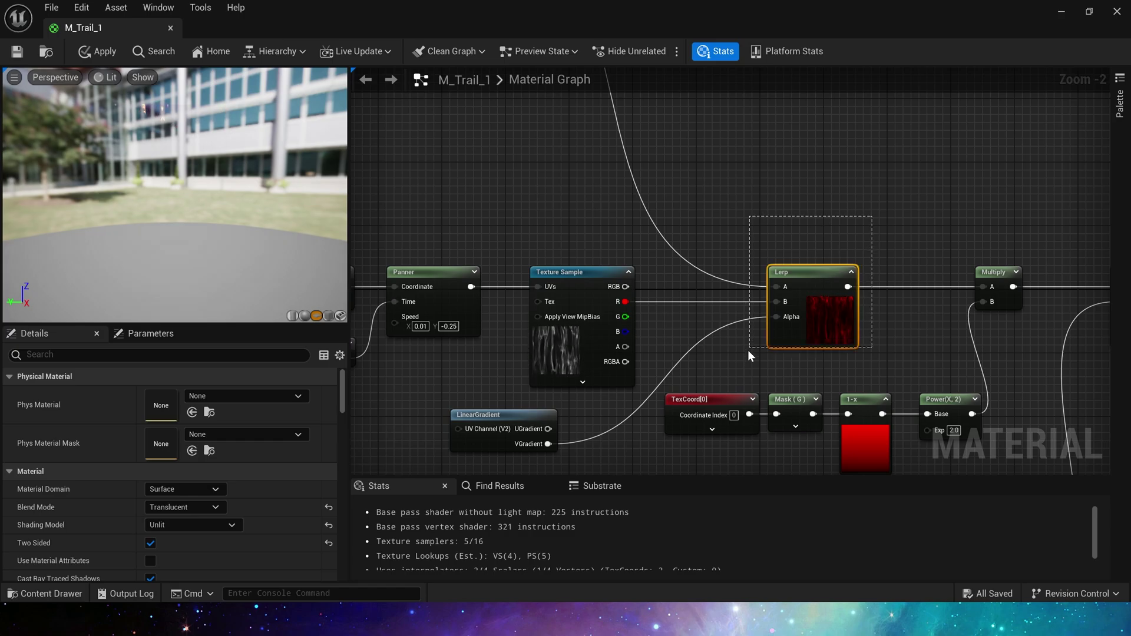
pyautogui.moveTo(745, 354); pyautogui.dragTo(745, 356)
pyautogui.moveTo(935, 320); pyautogui.dragTo(736, 285, button='right')
pyautogui.scroll(1, 742, 283)
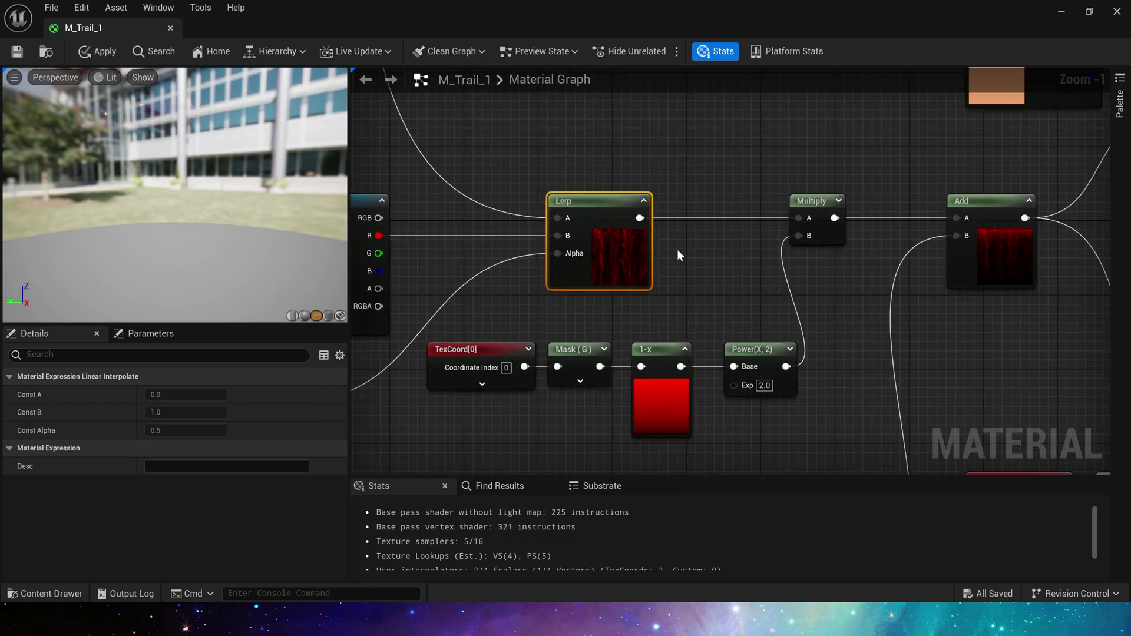
pyautogui.moveTo(680, 386); pyautogui.dragTo(736, 359)
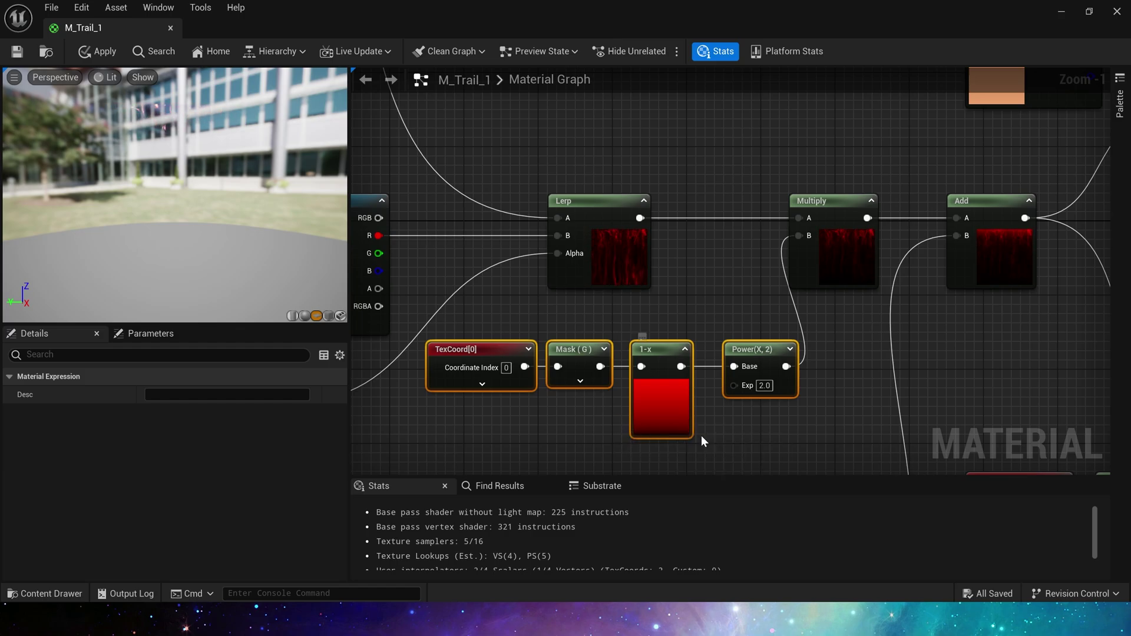
# Move the Power(X, 2) node closer to the 1-x node in the vertical mask chain below the Lerp.
pyautogui.click(720, 429)
pyautogui.click(753, 352)
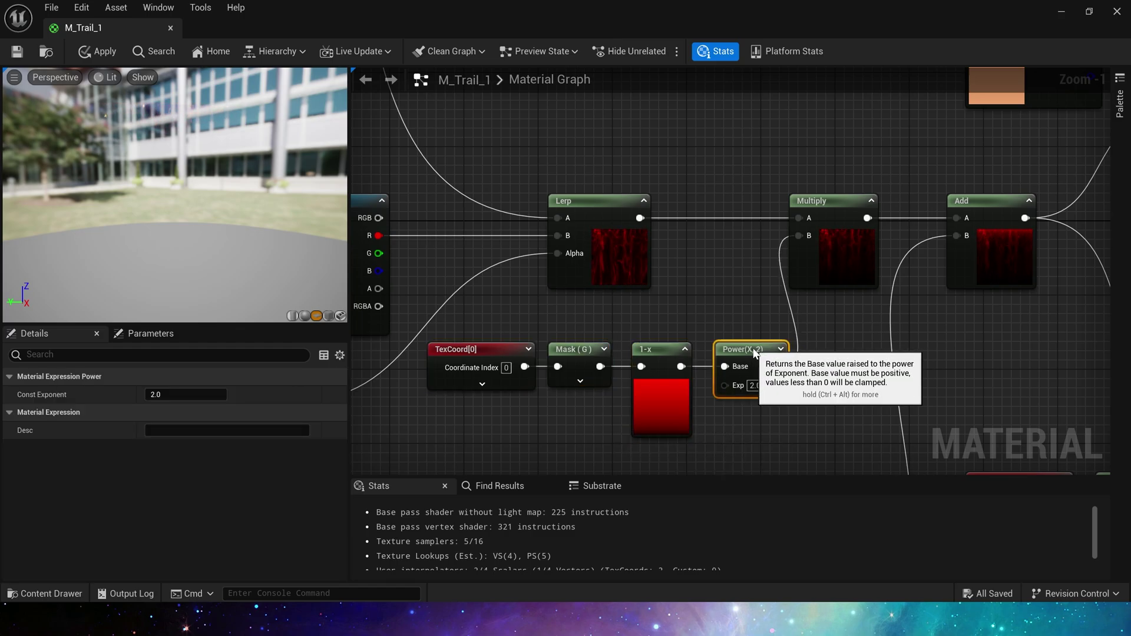
pyautogui.moveTo(753, 352); pyautogui.dragTo(744, 351)
pyautogui.click(683, 337)
pyautogui.moveTo(796, 443); pyautogui.dragTo(796, 443)
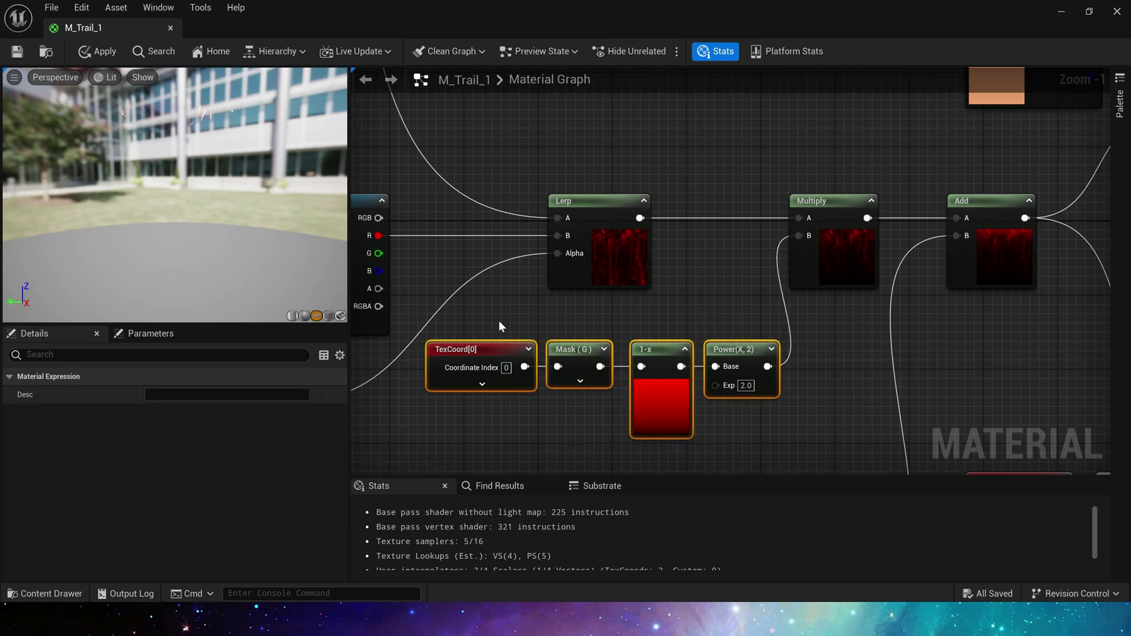
# Examine the lower TexCoord, Mask (G), 1-x and Power branch that feeds the Add node's B input.
pyautogui.click(915, 384)
pyautogui.moveTo(915, 384); pyautogui.dragTo(805, 113, button='right')
pyautogui.click(777, 152)
pyautogui.moveTo(635, 256); pyautogui.dragTo(790, 255, button='right')
pyautogui.moveTo(429, 282); pyautogui.dragTo(869, 427)
pyautogui.click(596, 283)
pyautogui.moveTo(474, 261); pyautogui.dragTo(590, 382)
pyautogui.moveTo(629, 249); pyautogui.dragTo(544, 278, button='right')
pyautogui.click(596, 299)
# Expand the Power(X, 20) node's preview and move the Multiply(,0.3) node clear of it.
pyautogui.click(724, 351)
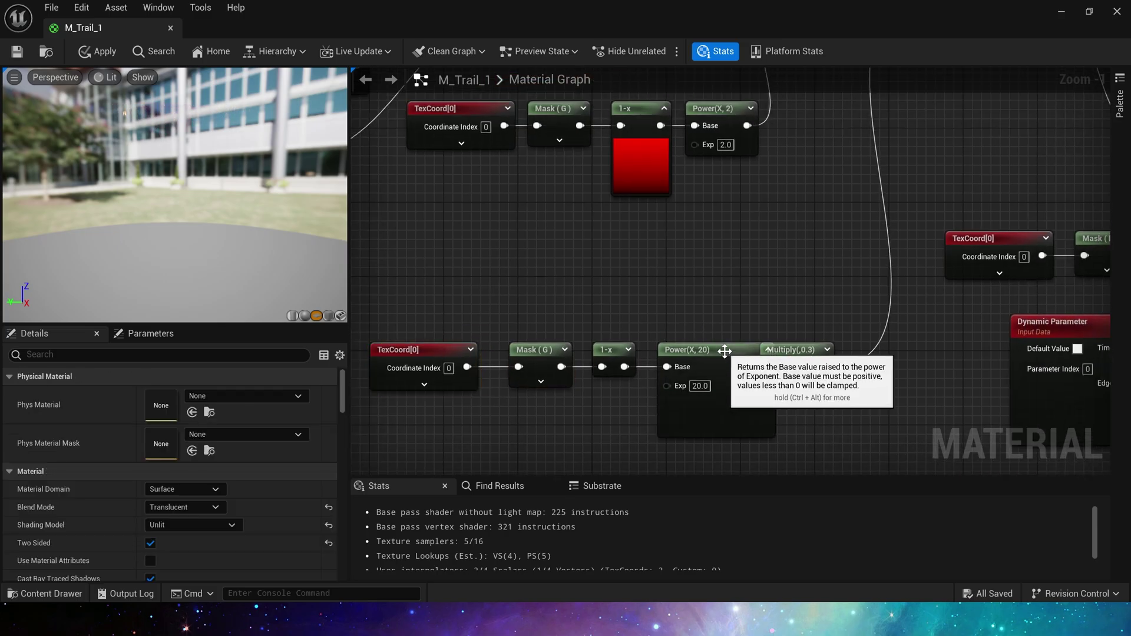
pyautogui.moveTo(792, 353); pyautogui.dragTo(828, 353)
pyautogui.moveTo(706, 299); pyautogui.dragTo(413, 444)
pyautogui.scroll(1, 734, 379)
pyautogui.click(830, 259)
pyautogui.moveTo(832, 257); pyautogui.dragTo(802, 294, button='right')
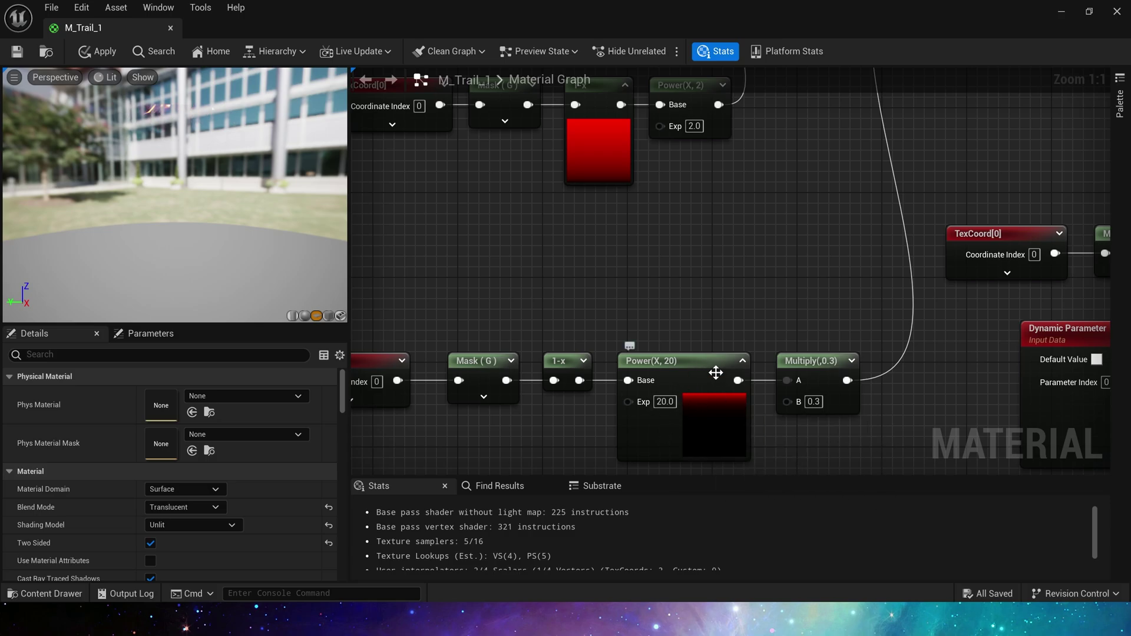
pyautogui.moveTo(703, 378); pyautogui.dragTo(699, 386)
# Follow the Multiply(,0.3) output up to the Add node and preview the Add result in the material viewport.
pyautogui.moveTo(797, 263); pyautogui.dragTo(848, 428)
pyautogui.moveTo(803, 209); pyautogui.dragTo(713, 402, button='right')
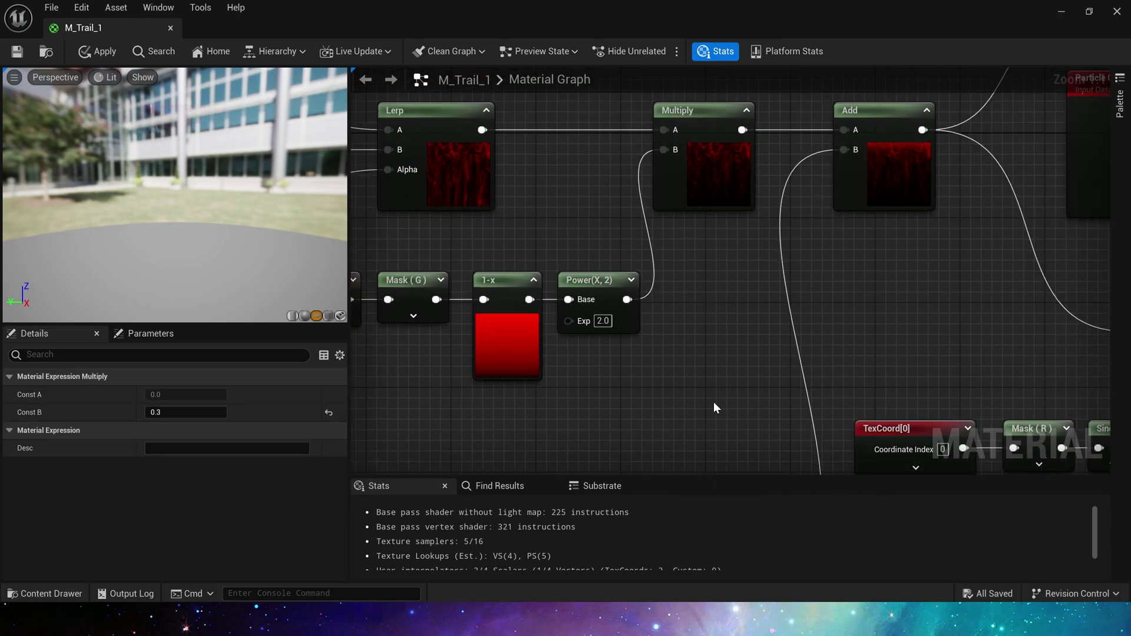
pyautogui.moveTo(813, 251); pyautogui.dragTo(747, 334, button='right')
pyautogui.rightClick(828, 197)
pyautogui.click(864, 218)
pyautogui.scroll(3, 180, 182)
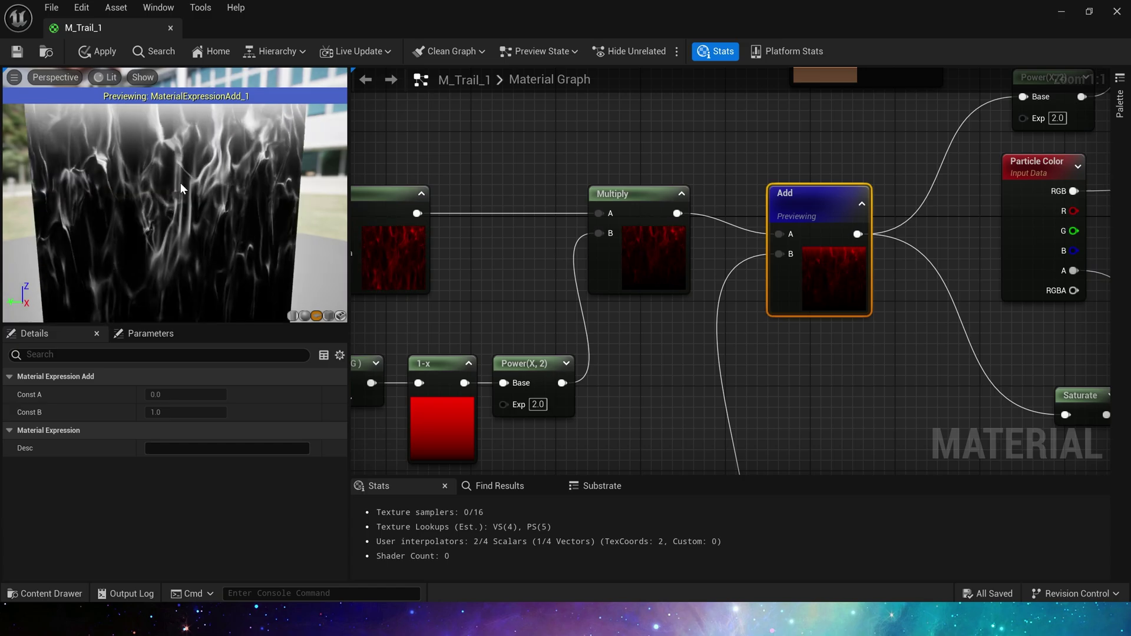
# Open the SM_Plane_1 static mesh from the Hadoken Assets folder.
pyautogui.click(1062, 10)
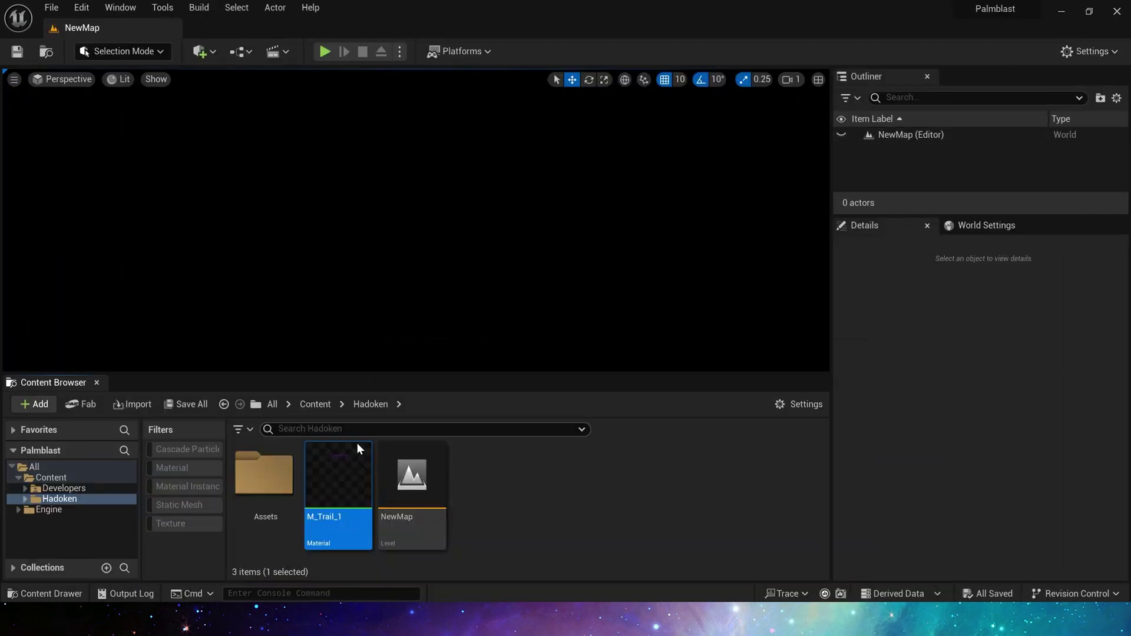
pyautogui.doubleClick(280, 473)
pyautogui.click(290, 477)
pyautogui.doubleClick(290, 477)
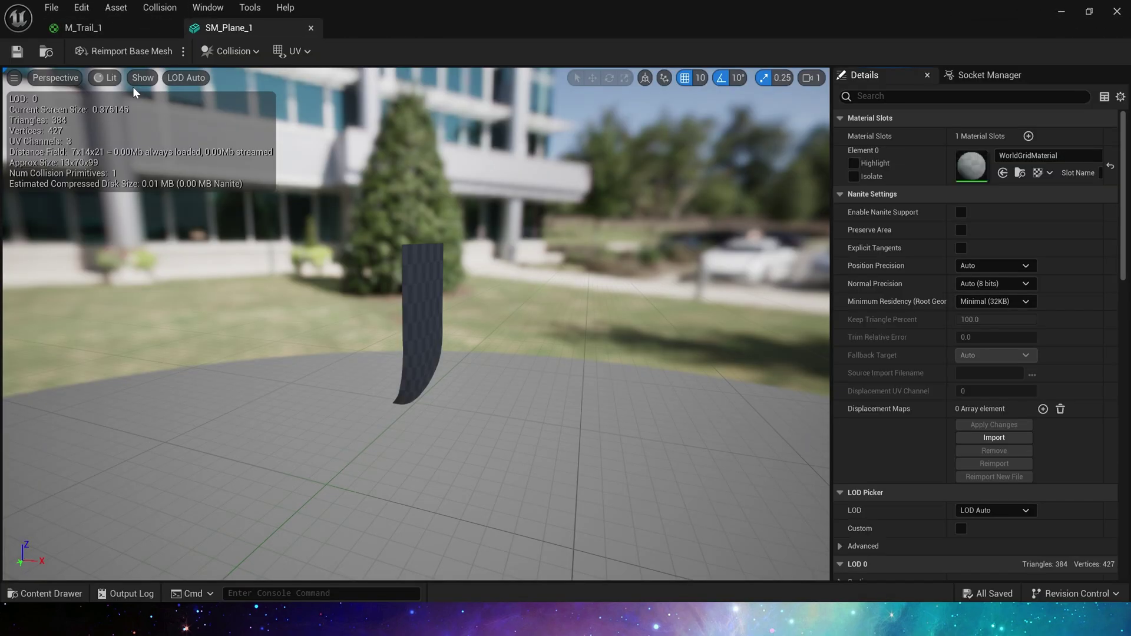
# Assign M_Trail_1 to the Element 0 material slot of SM_Plane_1 and view the trail on the mesh.
pyautogui.click(72, 29)
pyautogui.click(209, 27)
pyautogui.click(1003, 172)
pyautogui.moveTo(477, 330); pyautogui.dragTo(482, 388)
pyautogui.moveTo(446, 382); pyautogui.dragTo(445, 412, button='middle')
pyautogui.keyDown('alt'); pyautogui.moveTo(438, 380); pyautogui.dragTo(449, 412); pyautogui.keyUp('alt')
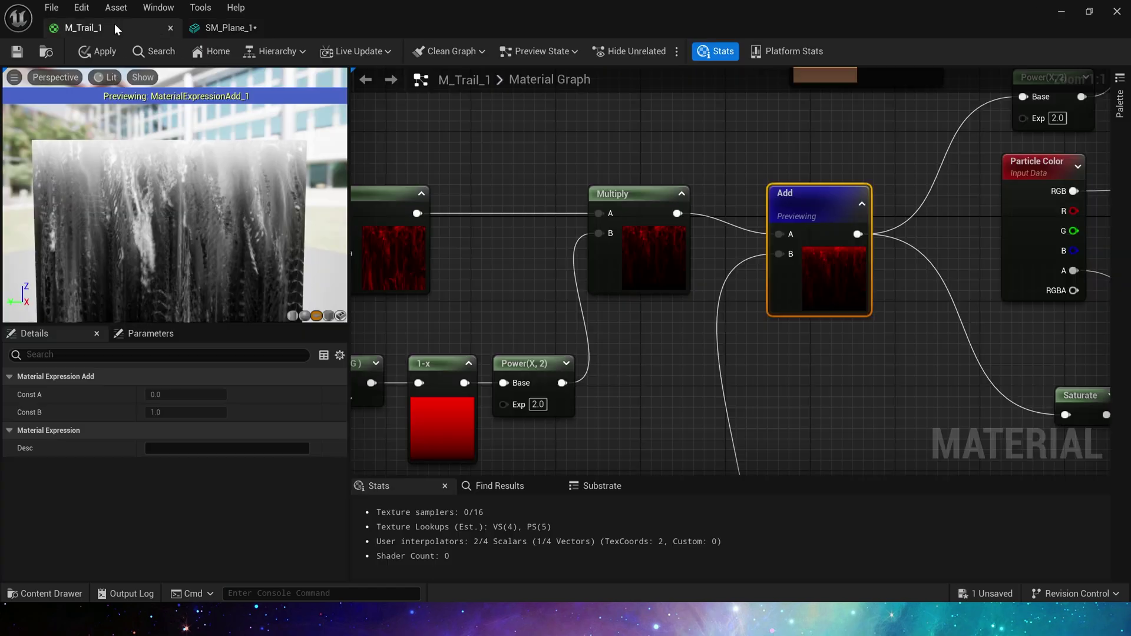
# Try boosting the glow with a Multiply node, B set to 50, between DeriveHDRfromLDR and Emissive Color, and save the material.
pyautogui.scroll(-3, 501, 412)
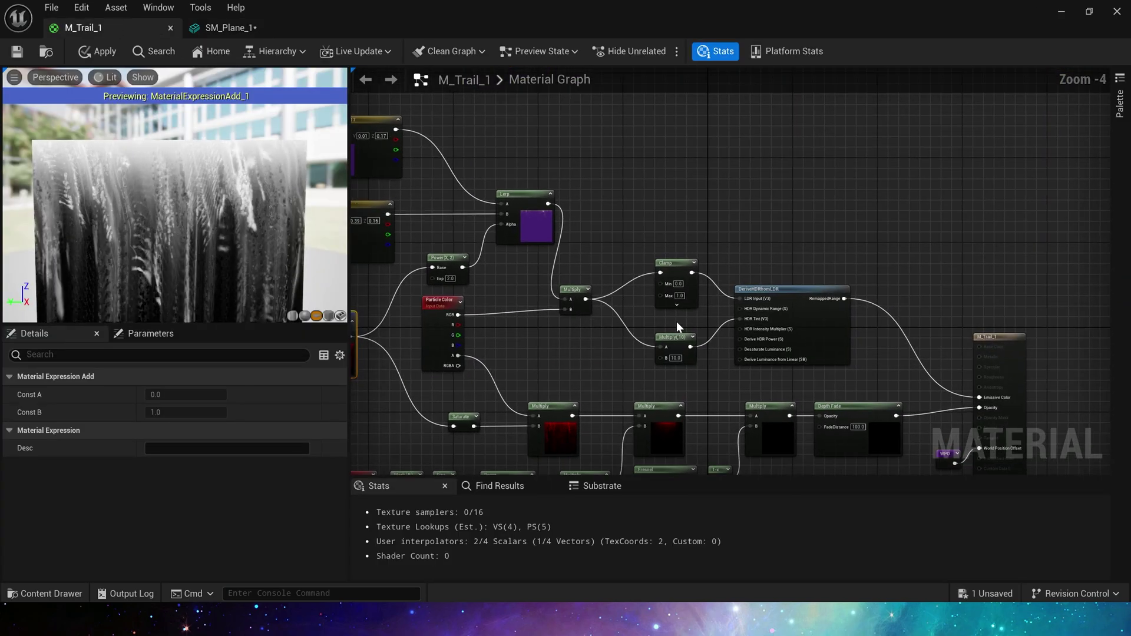
pyautogui.scroll(5, 647, 298)
pyautogui.press('m')
pyautogui.click(664, 241)
pyautogui.moveTo(595, 202); pyautogui.dragTo(672, 265)
pyautogui.moveTo(727, 265); pyautogui.dragTo(832, 374)
pyautogui.hotkey('ctrl', 's')
# Check the brightened trail on SM_Plane_1 and remove the Multiply node with B 50 from the M_Trail_1 graph.
pyautogui.click(228, 32)
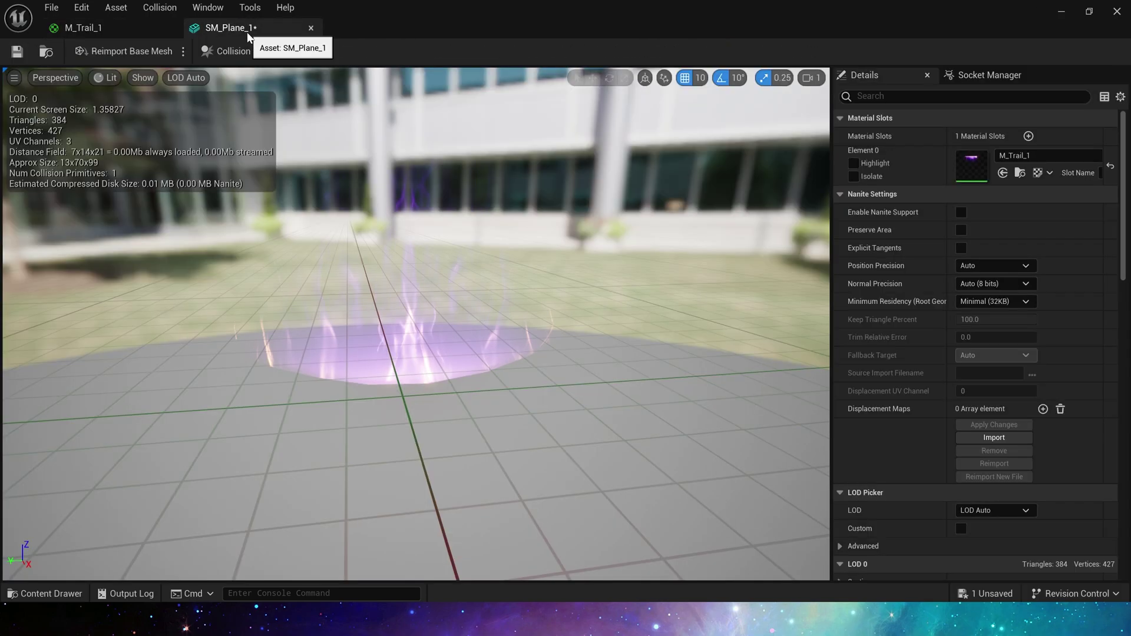
pyautogui.scroll(-3, 361, 223)
pyautogui.scroll(5, 370, 227)
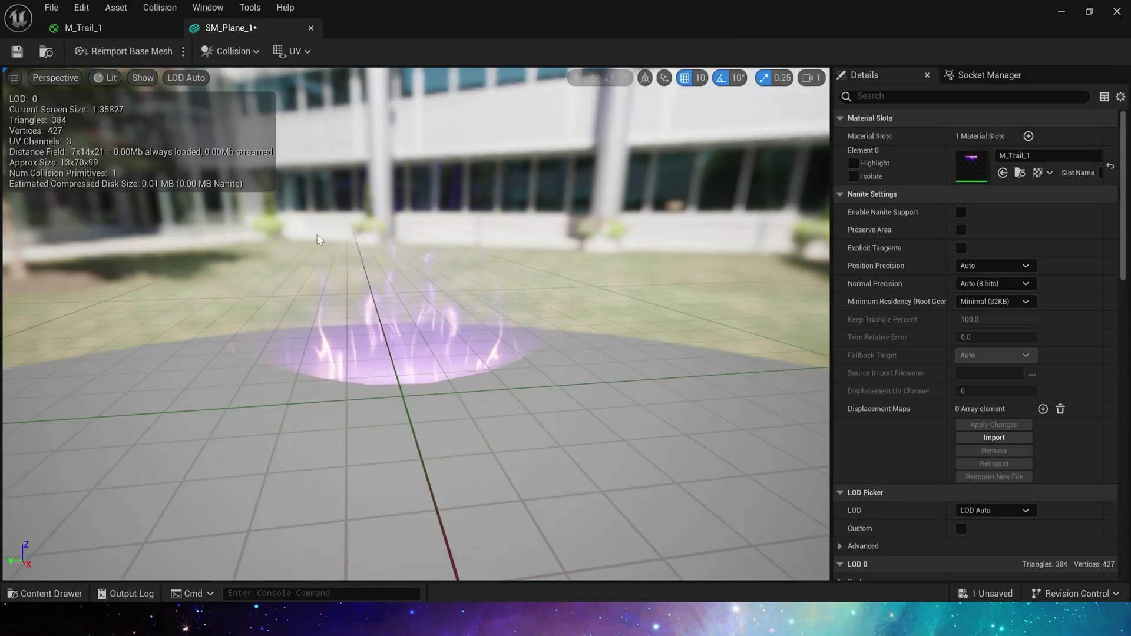
pyautogui.moveTo(405, 302); pyautogui.dragTo(401, 298)
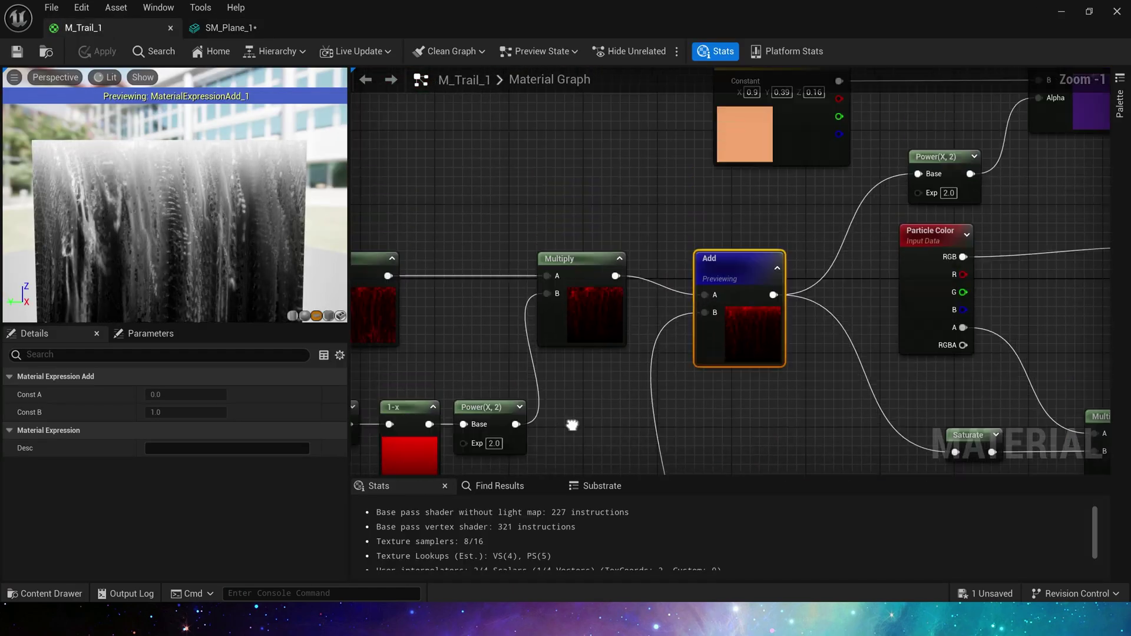
pyautogui.moveTo(576, 333); pyautogui.dragTo(550, 328)
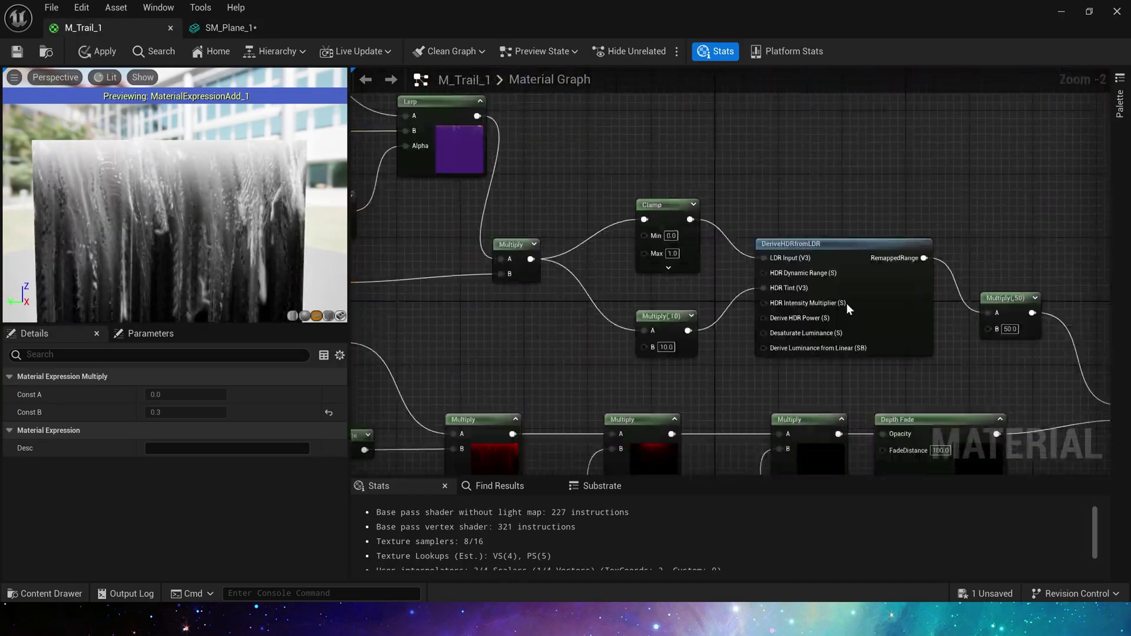
pyautogui.moveTo(455, 183); pyautogui.dragTo(697, 333)
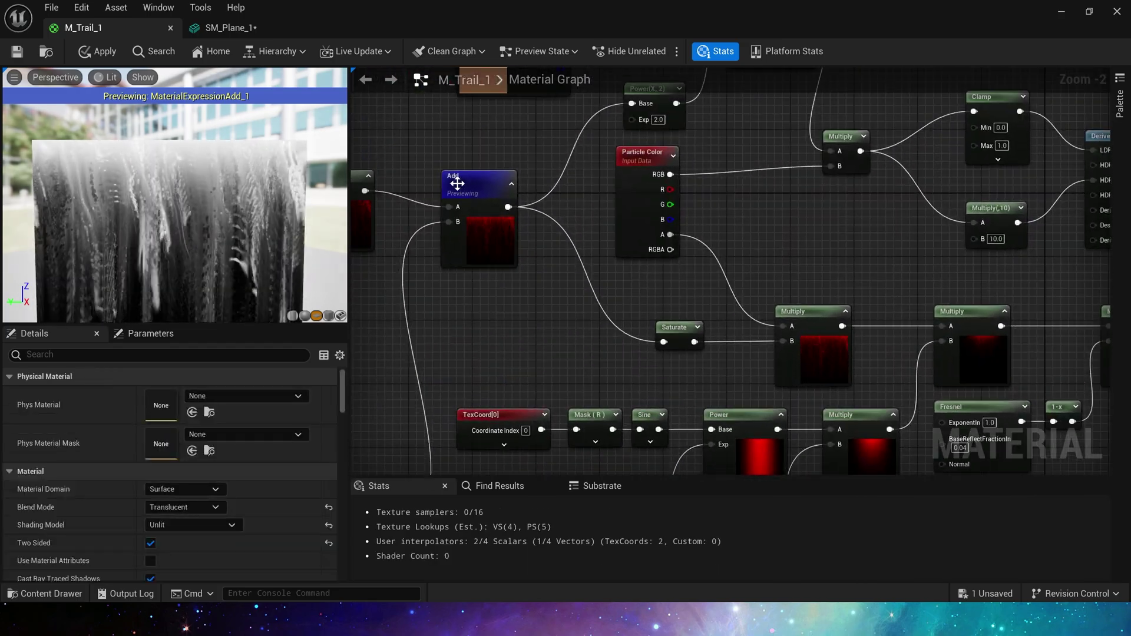
# Examine how the Add result passes through Saturate and is multiplied by the Particle Color alpha.
pyautogui.moveTo(457, 183); pyautogui.dragTo(450, 172)
pyautogui.moveTo(517, 318); pyautogui.dragTo(505, 270, button='right')
pyautogui.click(542, 262)
pyautogui.moveTo(590, 255); pyautogui.dragTo(487, 290, button='right')
pyautogui.click(582, 279)
pyautogui.scroll(2, 530, 274)
pyautogui.click(678, 183)
pyautogui.moveTo(684, 177); pyautogui.dragTo(687, 241, button='right')
pyautogui.click(556, 259)
pyautogui.moveTo(697, 327); pyautogui.dragTo(655, 246, button='right')
pyautogui.moveTo(739, 307); pyautogui.dragTo(669, 263, button='right')
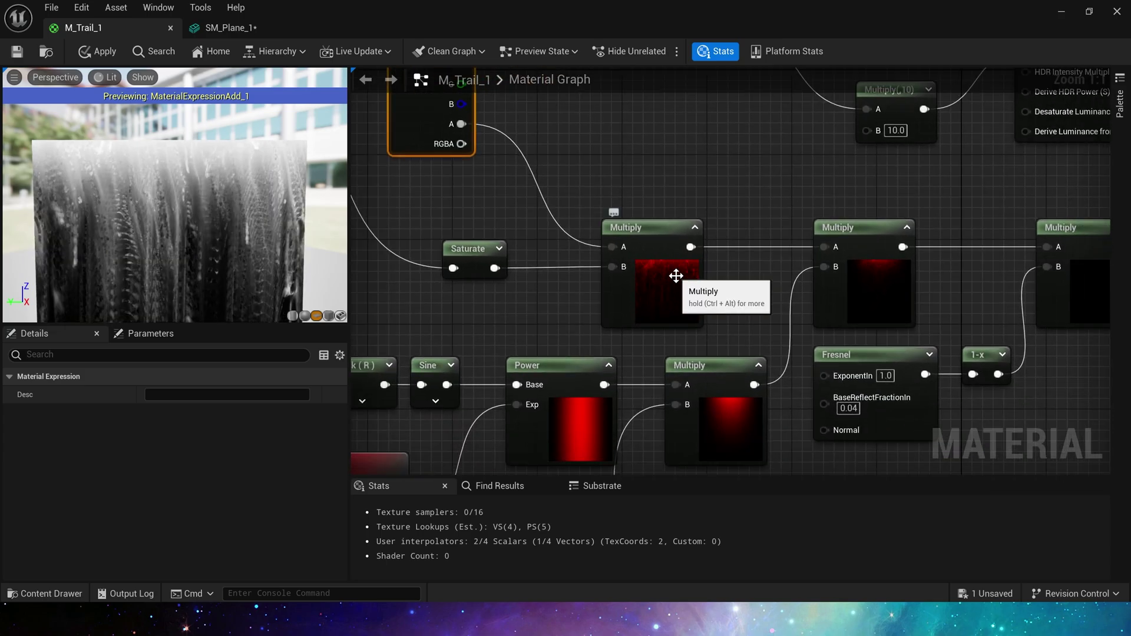
pyautogui.moveTo(748, 180); pyautogui.dragTo(716, 129, button='right')
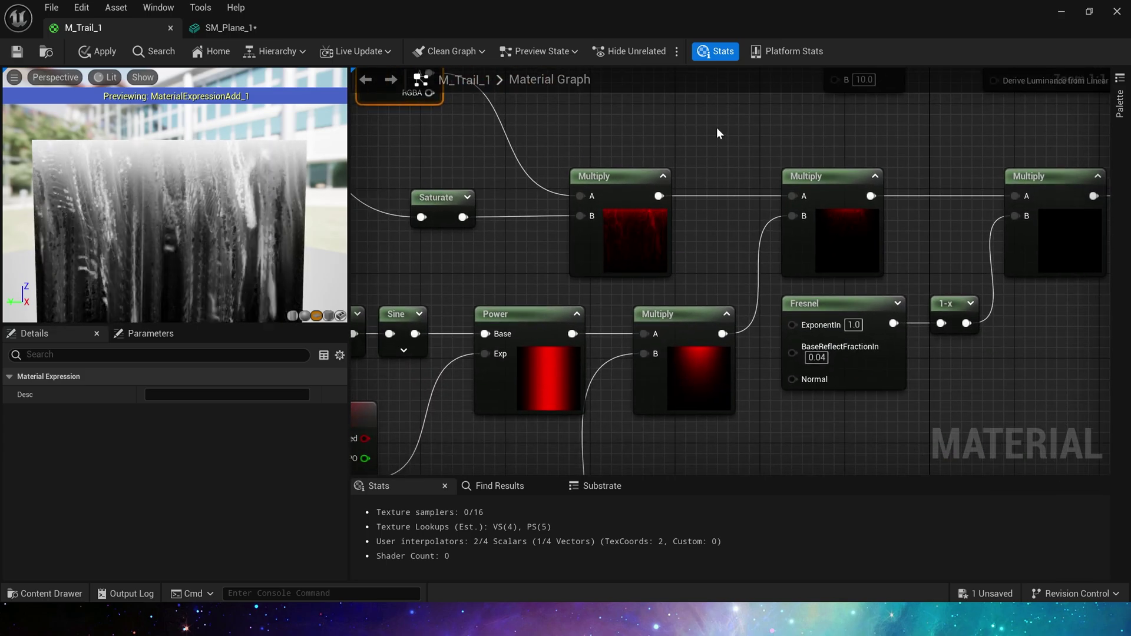
# Examine the TexCoord, Mask (R), Sine and Power chain that forms the horizontal edge mask.
pyautogui.click(793, 244)
pyautogui.moveTo(638, 291); pyautogui.dragTo(803, 128, button='right')
pyautogui.scroll(-1, 762, 182)
pyautogui.moveTo(427, 459); pyautogui.dragTo(426, 475)
pyautogui.moveTo(738, 240); pyautogui.dragTo(737, 326, button='right')
pyautogui.moveTo(737, 327); pyautogui.dragTo(738, 299)
pyautogui.moveTo(771, 213); pyautogui.dragTo(839, 347, button='right')
pyautogui.click(792, 339)
pyautogui.scroll(1, 633, 216)
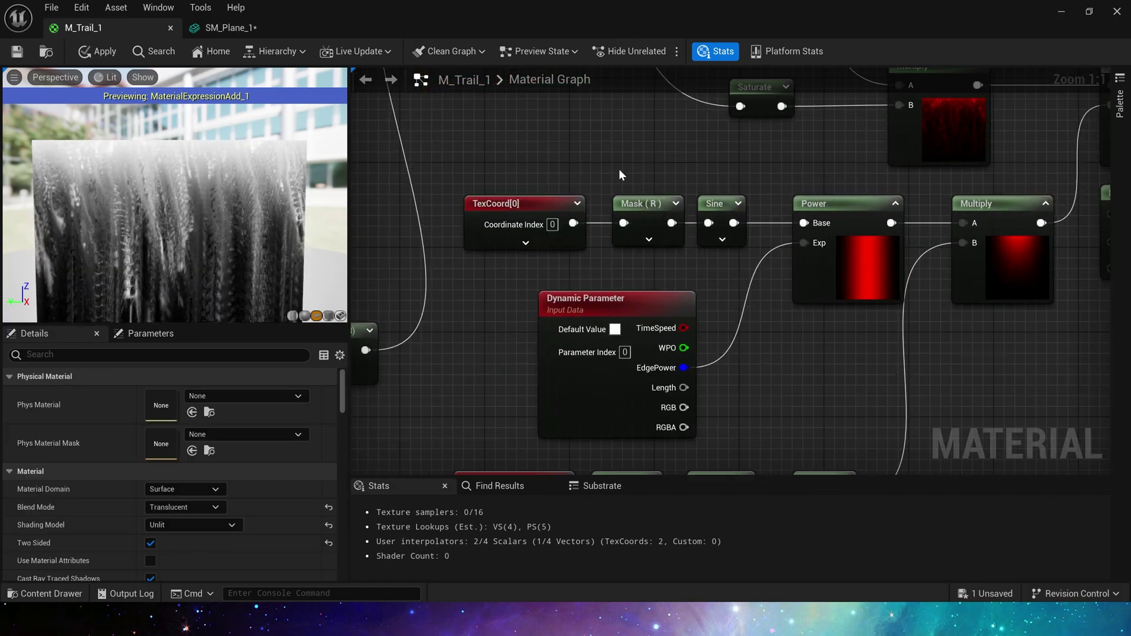
pyautogui.moveTo(751, 274); pyautogui.dragTo(751, 274)
pyautogui.click(751, 273)
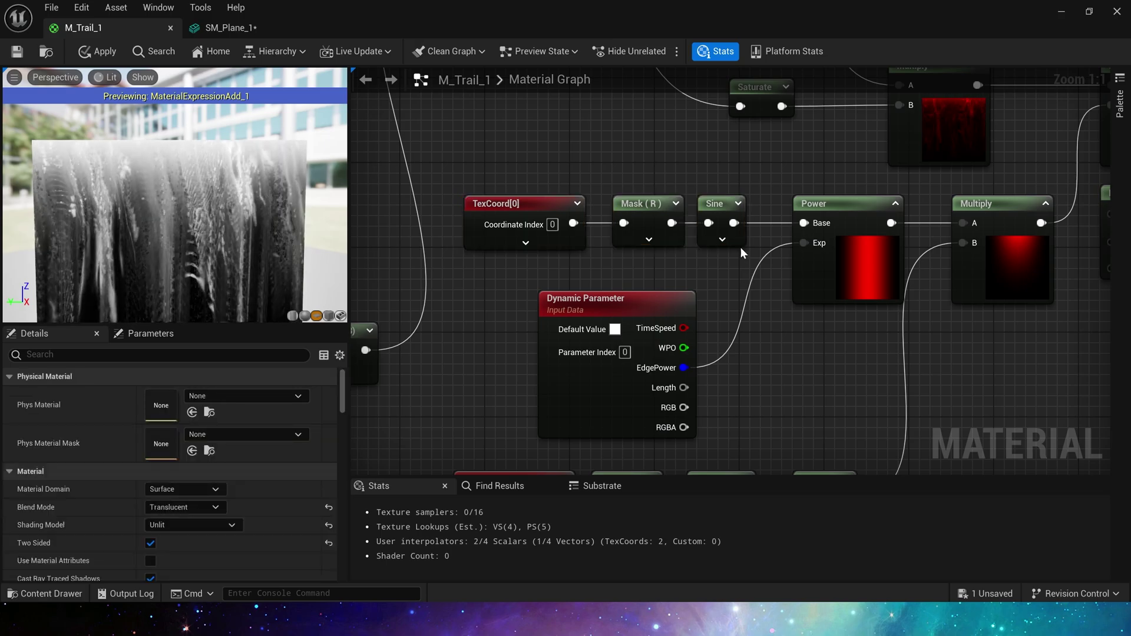
# Inspect the Sine node's period and the Dynamic Parameter whose EdgePower output drives the Power exponent.
pyautogui.moveTo(544, 165); pyautogui.dragTo(808, 260)
pyautogui.moveTo(722, 203); pyautogui.dragTo(732, 204)
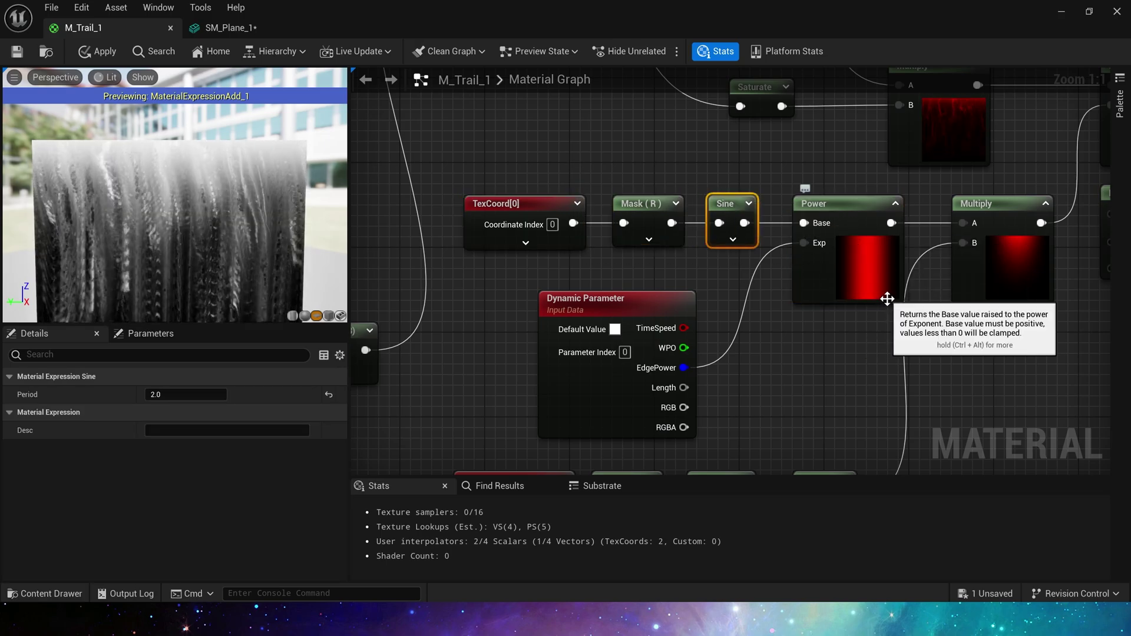
pyautogui.click(661, 387)
pyautogui.moveTo(721, 335); pyautogui.dragTo(650, 334, button='right')
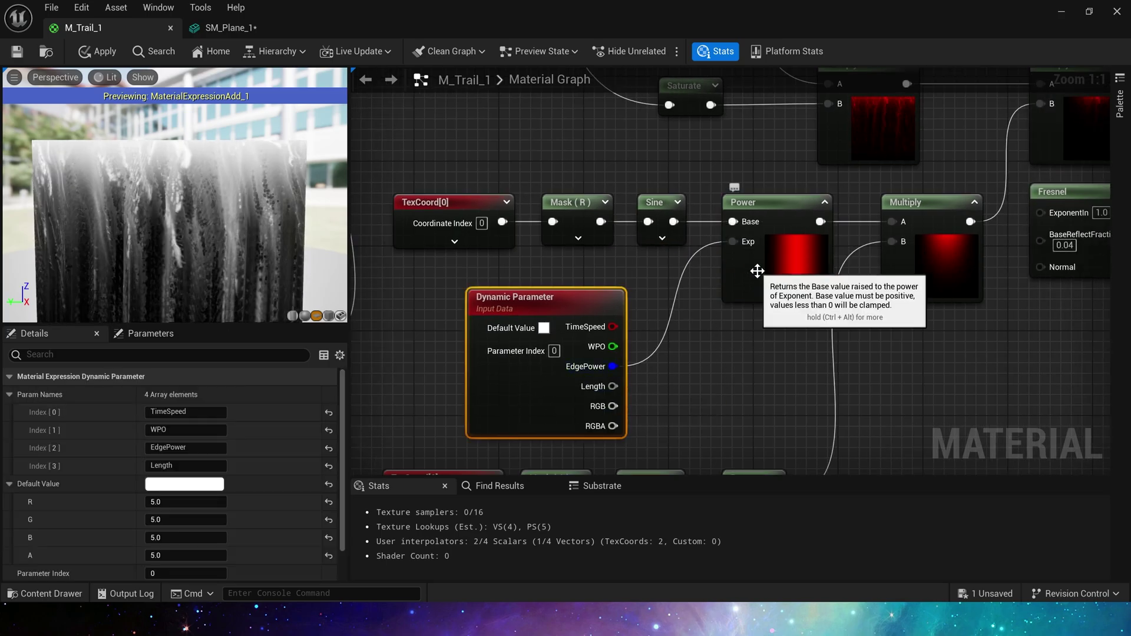
pyautogui.moveTo(757, 274); pyautogui.dragTo(756, 275, button='right')
# Examine the TexCoord, Mask (G), 1-x and Power chain below the edge mask.
pyautogui.moveTo(743, 437); pyautogui.dragTo(815, 214, button='right')
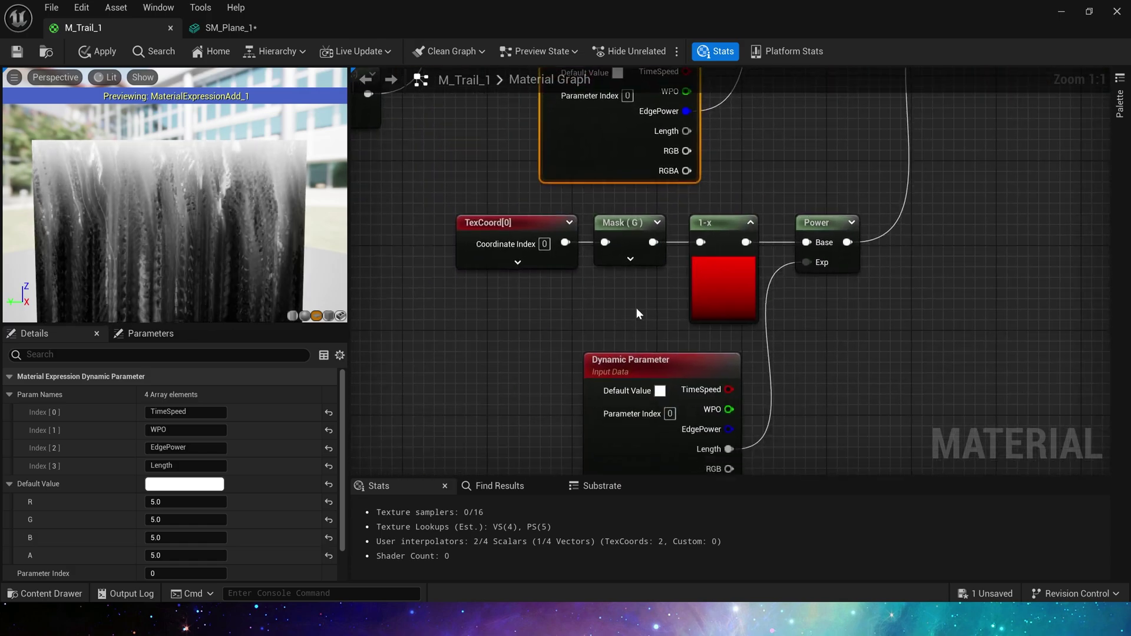
pyautogui.moveTo(426, 200); pyautogui.dragTo(905, 402)
pyautogui.scroll(-2, 568, 287)
pyautogui.moveTo(569, 286); pyautogui.dragTo(1040, 472, button='right')
pyautogui.moveTo(571, 238); pyautogui.dragTo(770, 416, button='right')
pyautogui.scroll(-1, 770, 416)
pyautogui.moveTo(986, 453); pyautogui.dragTo(704, 352, button='right')
pyautogui.moveTo(914, 366); pyautogui.dragTo(749, 292, button='right')
pyautogui.moveTo(750, 293); pyautogui.dragTo(436, 197)
pyautogui.moveTo(1025, 447); pyautogui.dragTo(711, 267, button='right')
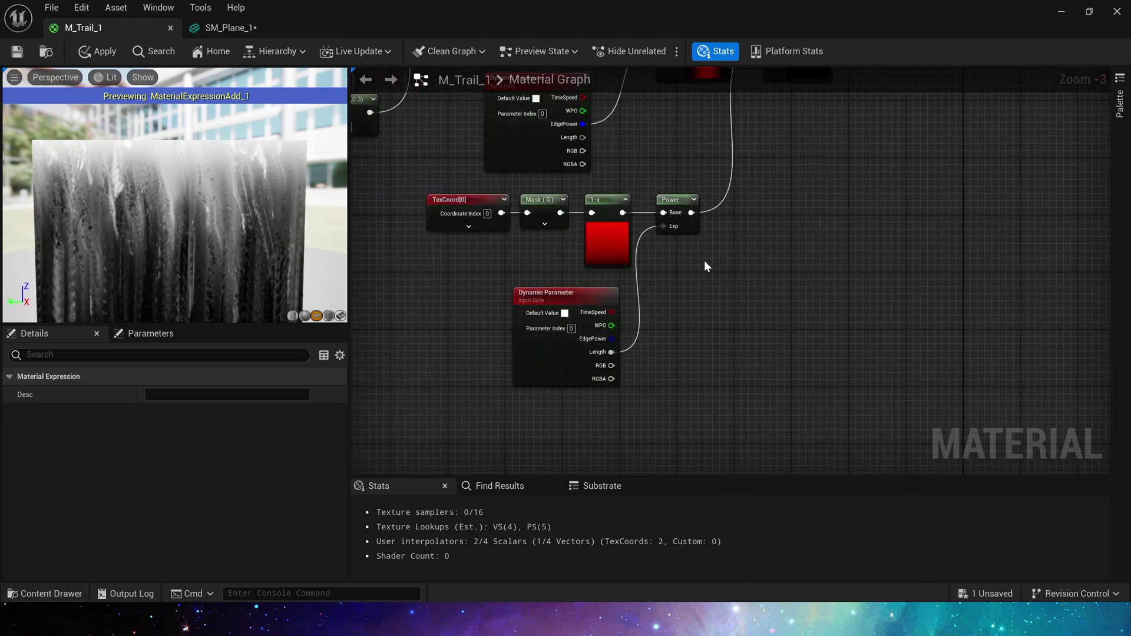
# Inspect the Dynamic Parameter whose Length output drives the lower Power exponent, and the Multiply combining both masks.
pyautogui.scroll(2, 711, 273)
pyautogui.moveTo(851, 408); pyautogui.dragTo(853, 408)
pyautogui.click(771, 310)
pyautogui.scroll(1, 701, 374)
pyautogui.moveTo(771, 310); pyautogui.dragTo(819, 275, button='right')
pyautogui.click(772, 303)
pyautogui.click(774, 303)
pyautogui.click(820, 303)
pyautogui.click(621, 434)
pyautogui.moveTo(622, 437); pyautogui.dragTo(621, 413, button='right')
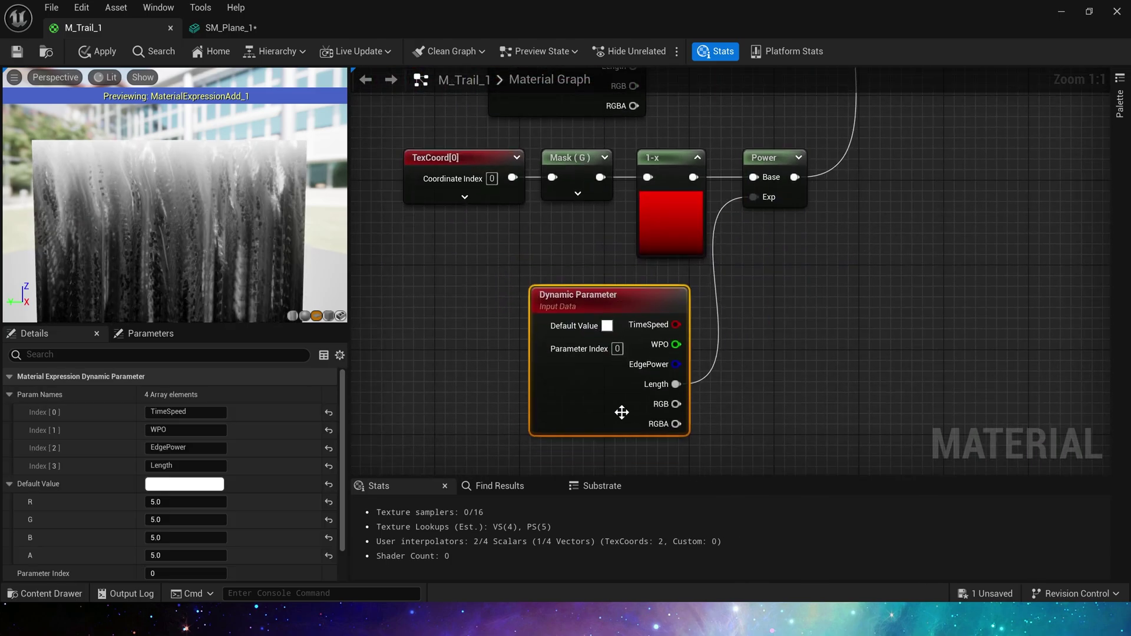
pyautogui.moveTo(846, 155); pyautogui.dragTo(796, 206, button='right')
pyautogui.moveTo(717, 254); pyautogui.dragTo(681, 320, button='right')
pyautogui.click(680, 320)
pyautogui.moveTo(836, 123); pyautogui.dragTo(712, 312, button='right')
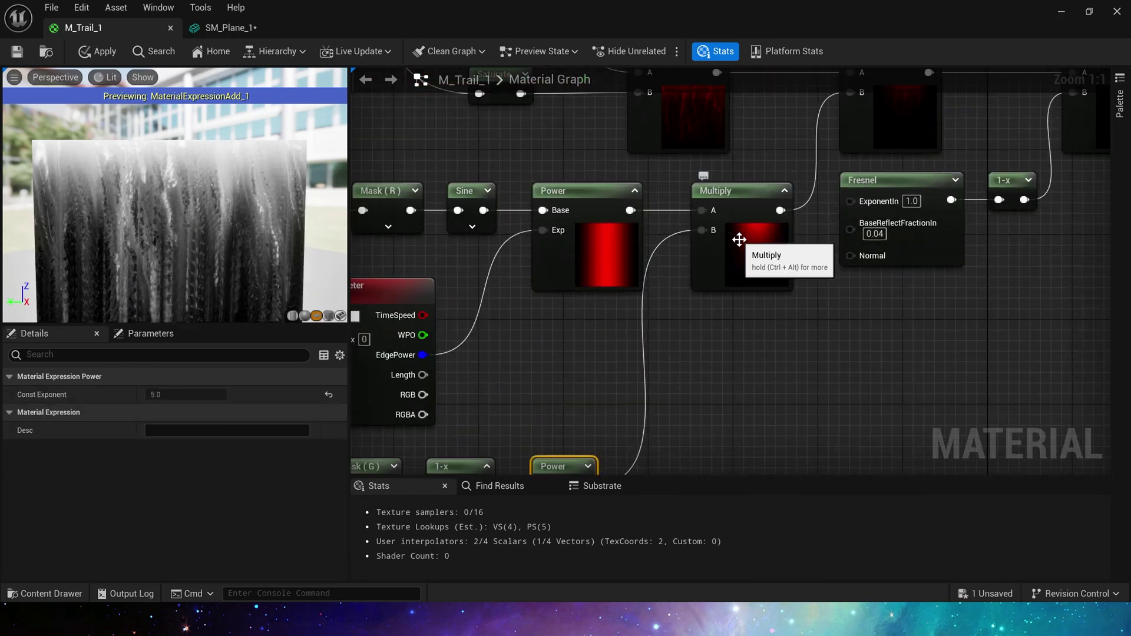
# Try setting the lower Dynamic Parameter's default A value to 1.0, compare the mask preview, and undo the change.
pyautogui.moveTo(707, 394); pyautogui.dragTo(761, 223, button='right')
pyautogui.moveTo(528, 413); pyautogui.dragTo(556, 336, button='right')
pyautogui.click(507, 370)
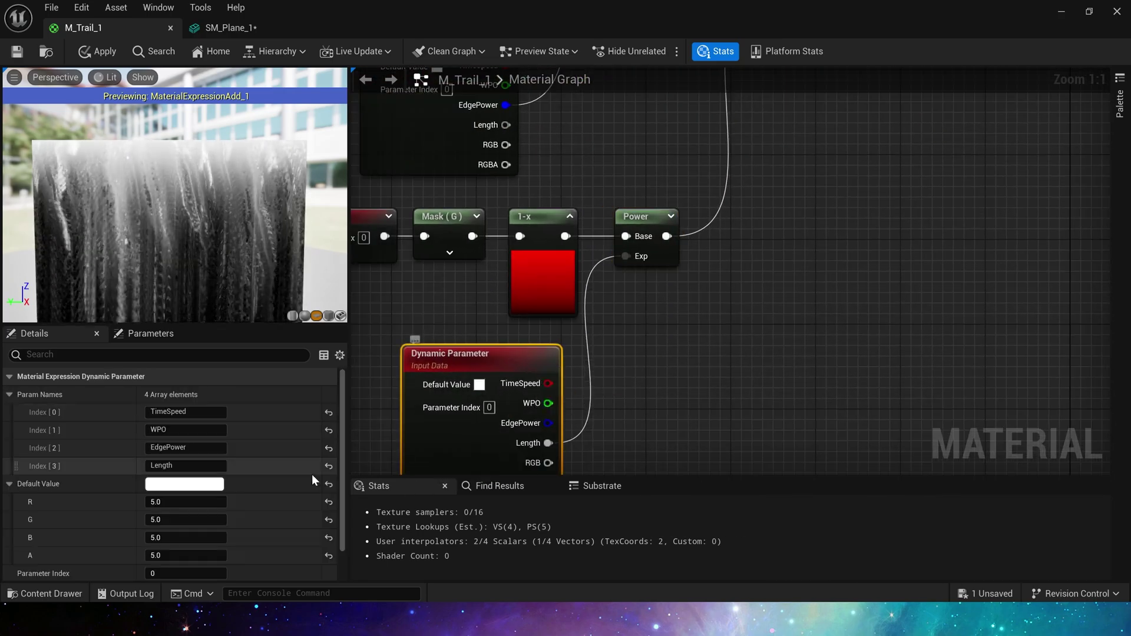
pyautogui.moveTo(777, 269); pyautogui.dragTo(648, 511, button='right')
pyautogui.click(193, 555)
pyautogui.write('1')
pyautogui.press('Tab')
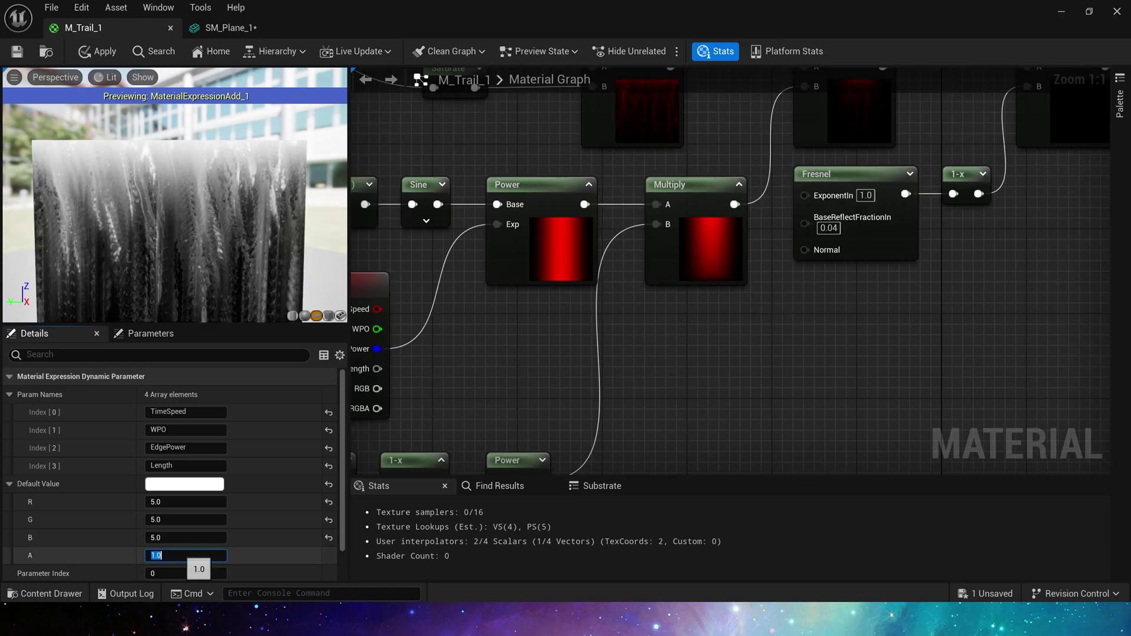
pyautogui.hotkey('ctrl', 'z')
# Examine the Multiply that combines the edge and length masks and its connection to the opacity chain.
pyautogui.moveTo(726, 282); pyautogui.dragTo(788, 504, button='right')
pyautogui.click(697, 469)
pyautogui.moveTo(698, 469); pyautogui.dragTo(768, 348, button='right')
pyautogui.moveTo(772, 220); pyautogui.dragTo(608, 367)
pyautogui.moveTo(608, 366); pyautogui.dragTo(549, 504, button='right')
pyautogui.moveTo(705, 171); pyautogui.dragTo(567, 343)
pyautogui.moveTo(566, 343); pyautogui.dragTo(658, 409, button='right')
pyautogui.moveTo(473, 281); pyautogui.dragTo(704, 281, button='right')
pyautogui.moveTo(473, 108); pyautogui.dragTo(501, 99)
pyautogui.moveTo(510, 185); pyautogui.dragTo(495, 193)
# Preview the 1-x node that inverts the Fresnel on a sphere in the material viewport.
pyautogui.moveTo(978, 253)
pyautogui.mouseDown(button='right')
pyautogui.moveTo(679, 229)
pyautogui.moveTo(689, 189)
pyautogui.mouseUp(button='right')
pyautogui.click(975, 266)
pyautogui.moveTo(698, 189); pyautogui.dragTo(766, 289)
pyautogui.click(760, 324)
pyautogui.rightClick(694, 336)
pyautogui.click(719, 356)
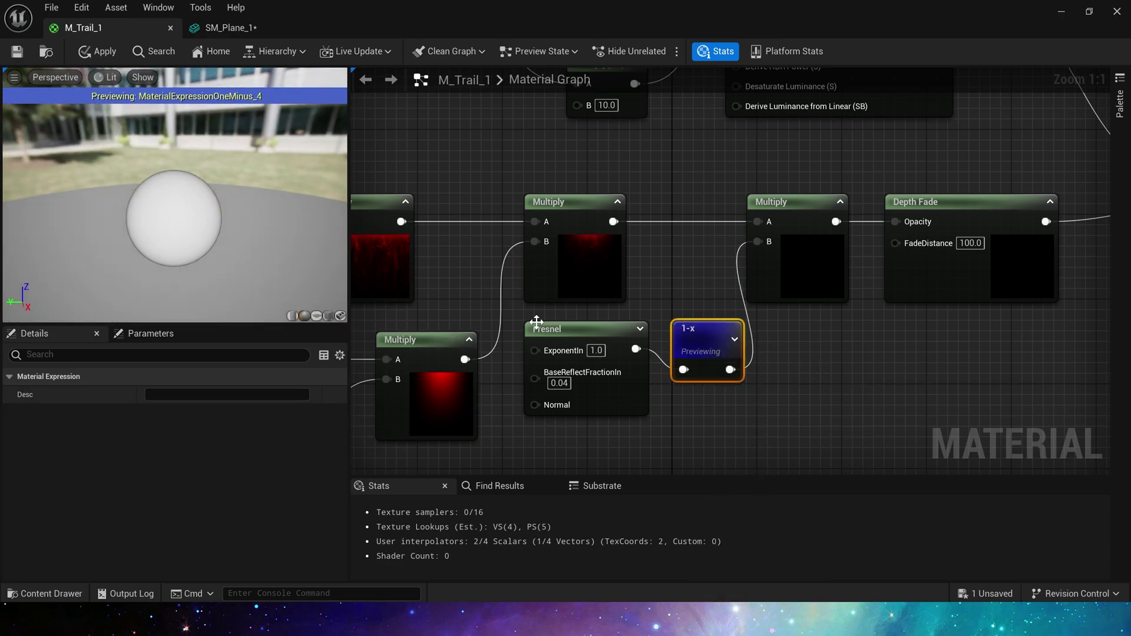
# Examine the final opacity Multiply and the Depth Fade node connected to the material's Opacity input.
pyautogui.moveTo(946, 205); pyautogui.dragTo(799, 205, button='right')
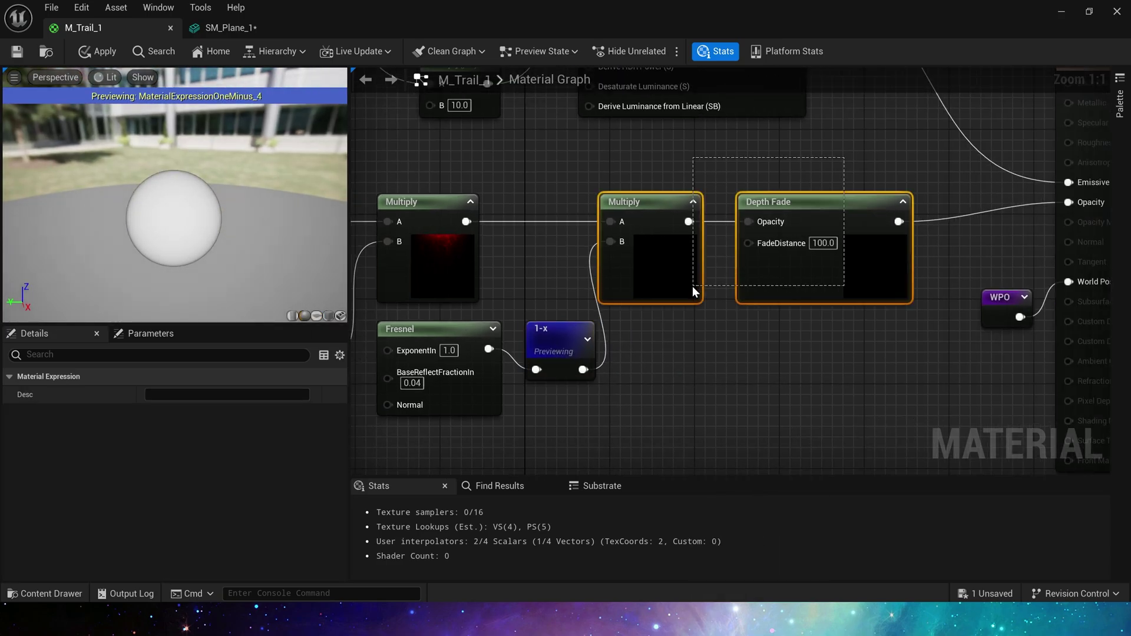
pyautogui.moveTo(693, 287); pyautogui.dragTo(725, 285)
pyautogui.moveTo(1033, 217); pyautogui.dragTo(925, 290, button='right')
pyautogui.click(948, 286)
pyautogui.click(921, 278)
# Trace the colour branch back to the Add node that feeds the Lerp alpha through Power(X, 2).
pyautogui.moveTo(805, 228); pyautogui.dragTo(910, 323, button='right')
pyautogui.scroll(-1, 909, 324)
pyautogui.moveTo(748, 294); pyautogui.dragTo(852, 317, button='right')
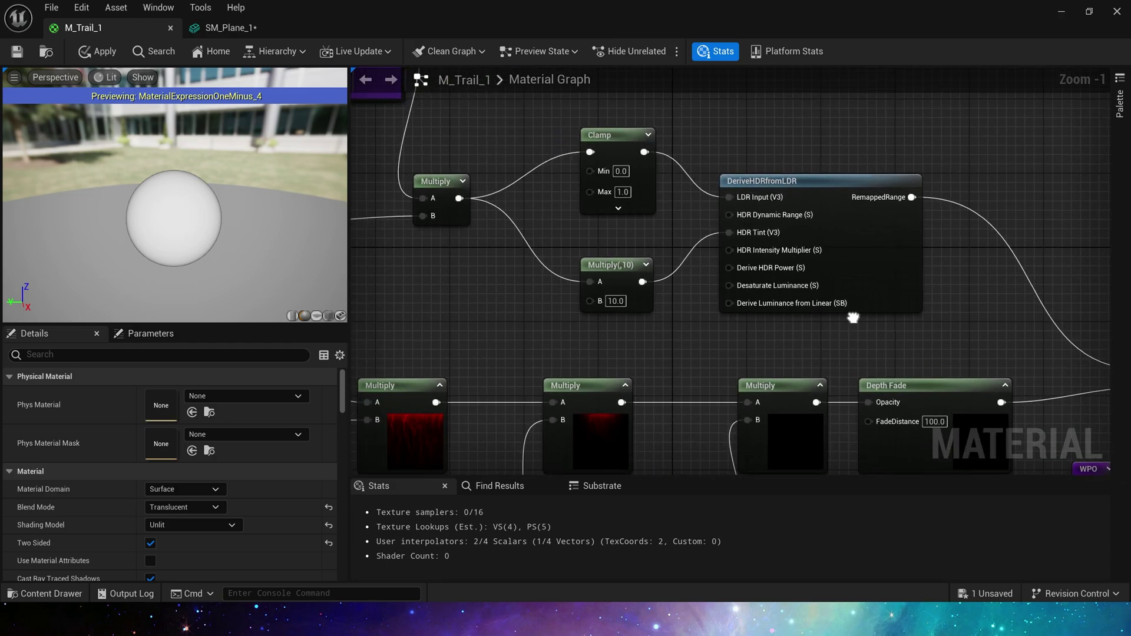
pyautogui.moveTo(624, 255); pyautogui.dragTo(836, 327, button='right')
pyautogui.scroll(-1, 836, 326)
pyautogui.scroll(-1, 825, 322)
pyautogui.moveTo(536, 244); pyautogui.dragTo(657, 227, button='right')
pyautogui.scroll(1, 373, 221)
pyautogui.keyDown('ctrl'); pyautogui.click(636, 245); pyautogui.keyUp('ctrl')
pyautogui.scroll(2, 744, 314)
pyautogui.moveTo(430, 371); pyautogui.dragTo(436, 369)
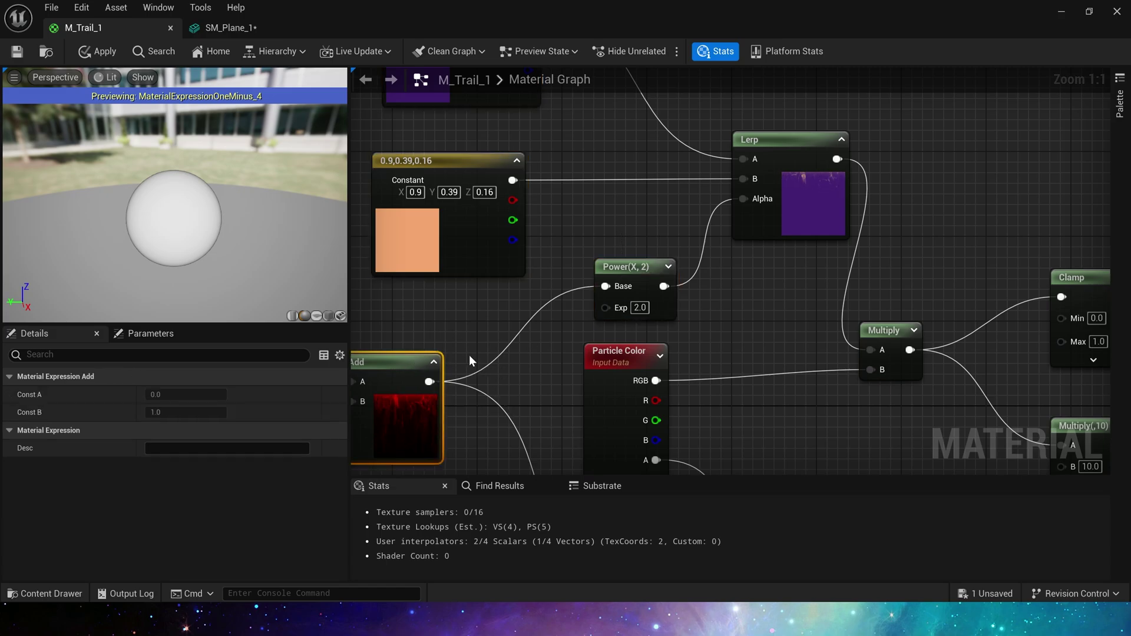
# Examine the Particle Color node and the Multiply that tints the colour Lerp with its RGB output.
pyautogui.moveTo(747, 287); pyautogui.dragTo(690, 297, button='right')
pyautogui.moveTo(746, 327); pyautogui.dragTo(674, 239, button='right')
pyautogui.click(673, 239)
pyautogui.moveTo(591, 271); pyautogui.dragTo(613, 341, button='right')
pyautogui.click(554, 250)
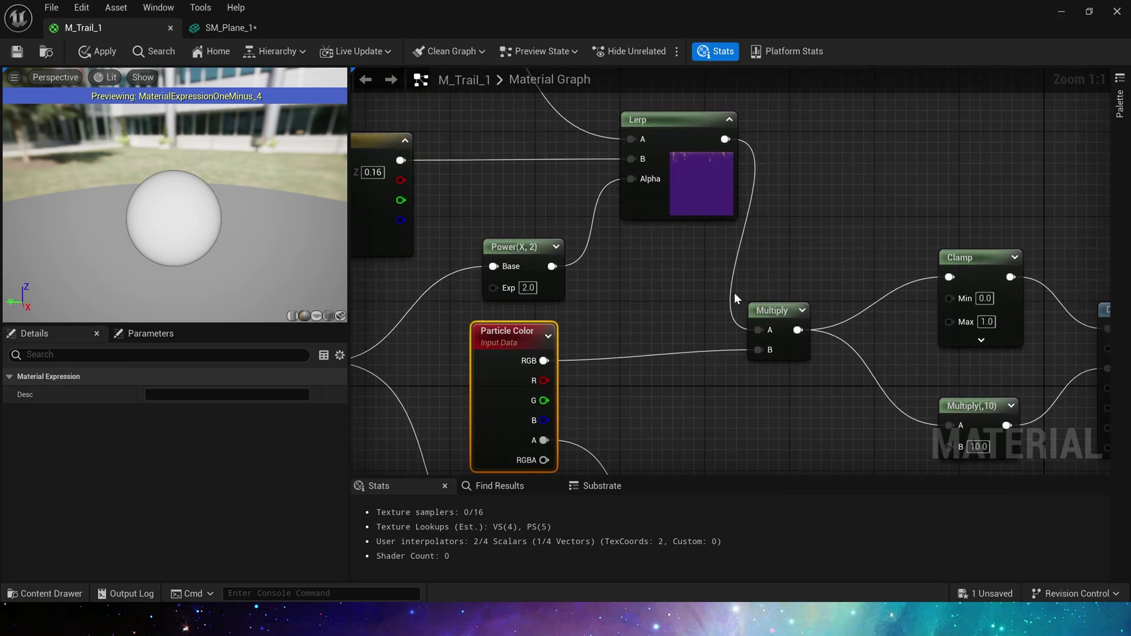
# Examine the Clamp and Multiply(,10) nodes feeding the LDR Input and HDR Tint of DeriveHDRfromLDR.
pyautogui.moveTo(740, 288); pyautogui.dragTo(675, 294, button='right')
pyautogui.moveTo(675, 294); pyautogui.dragTo(783, 346)
pyautogui.moveTo(786, 346); pyautogui.dragTo(603, 303, button='right')
pyautogui.moveTo(659, 203); pyautogui.dragTo(786, 337)
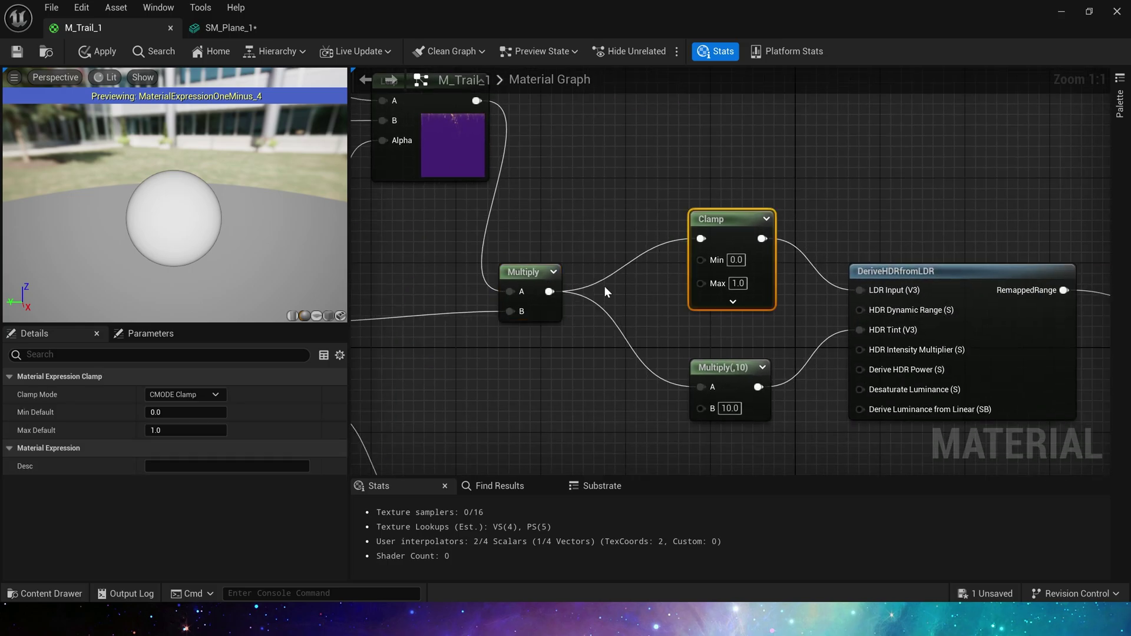
pyautogui.moveTo(900, 243); pyautogui.dragTo(761, 222, button='right')
pyautogui.click(761, 221)
pyautogui.moveTo(764, 281); pyautogui.dragTo(717, 211, button='right')
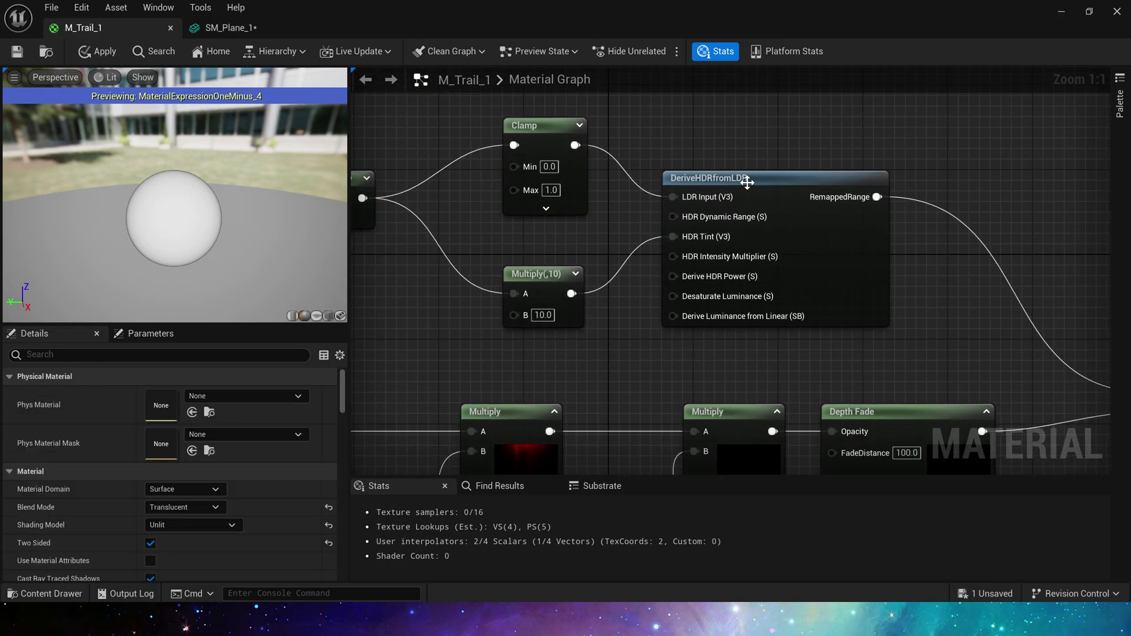
pyautogui.moveTo(609, 349); pyautogui.dragTo(616, 358)
pyautogui.moveTo(462, 320); pyautogui.dragTo(562, 330, button='right')
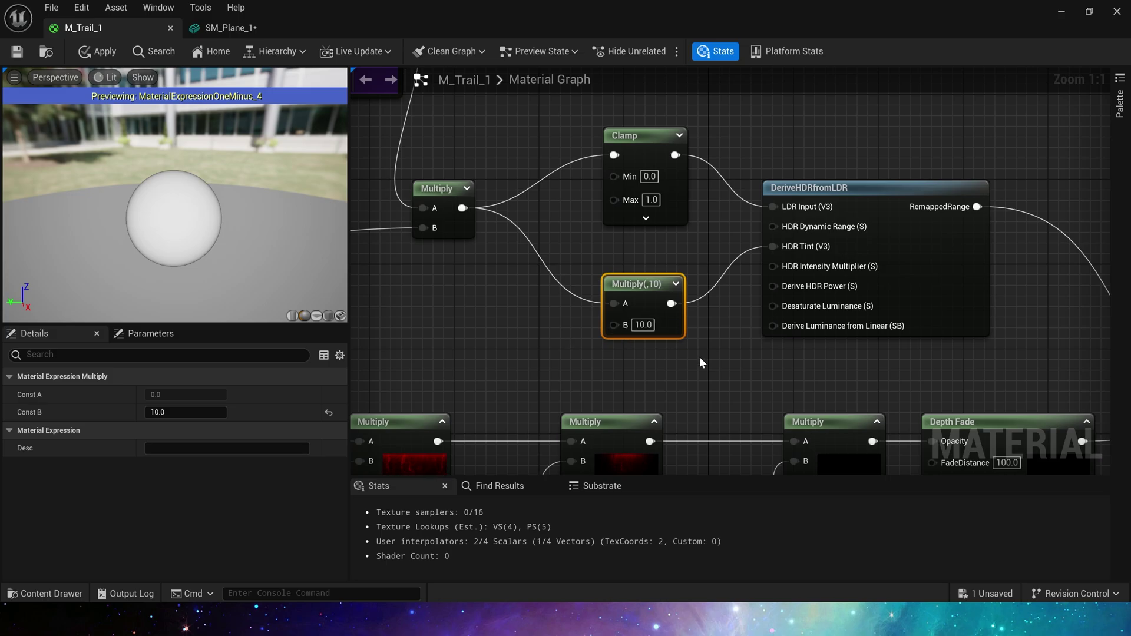
# Trace the DeriveHDRfromLDR output to the material's Emissive Color input, and locate the node chain feeding WPO.
pyautogui.moveTo(795, 249); pyautogui.dragTo(662, 245, button='right')
pyautogui.moveTo(991, 313); pyautogui.dragTo(797, 265, button='right')
pyautogui.click(854, 285)
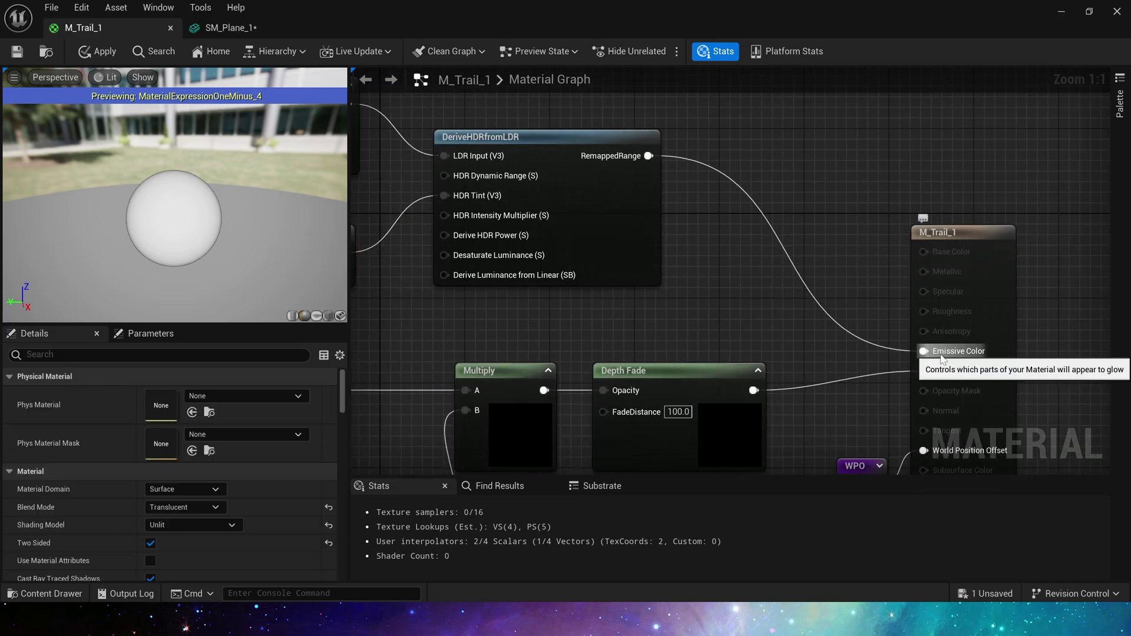
pyautogui.scroll(-1, 716, 326)
pyautogui.moveTo(716, 327); pyautogui.dragTo(737, 172, button='right')
pyautogui.scroll(-2, 743, 247)
pyautogui.scroll(2, 751, 330)
pyautogui.doubleClick(861, 247)
pyautogui.click(835, 261)
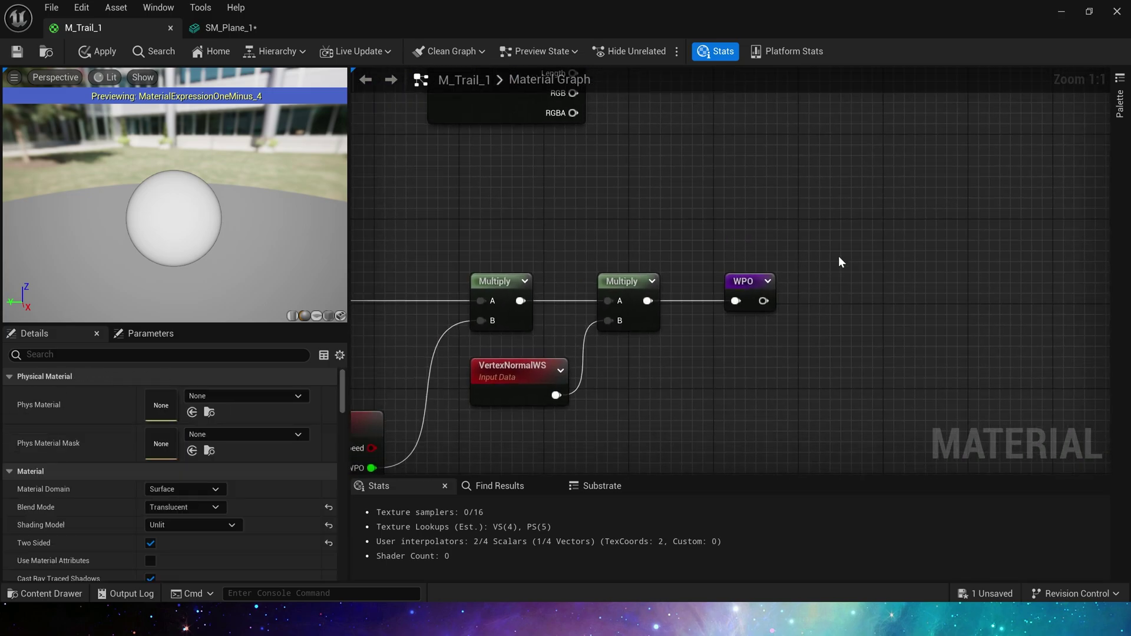
# Examine the WPO_Noise_Texture parameter at the start of the WPO chain and its assigned T_Wind_Blur texture.
pyautogui.scroll(-6, 834, 259)
pyautogui.moveTo(834, 259); pyautogui.dragTo(785, 189, button='right')
pyautogui.scroll(3, 505, 188)
pyautogui.scroll(2, 505, 187)
pyautogui.moveTo(505, 187); pyautogui.dragTo(561, 167, button='right')
pyautogui.click(1048, 236)
pyautogui.click(903, 349)
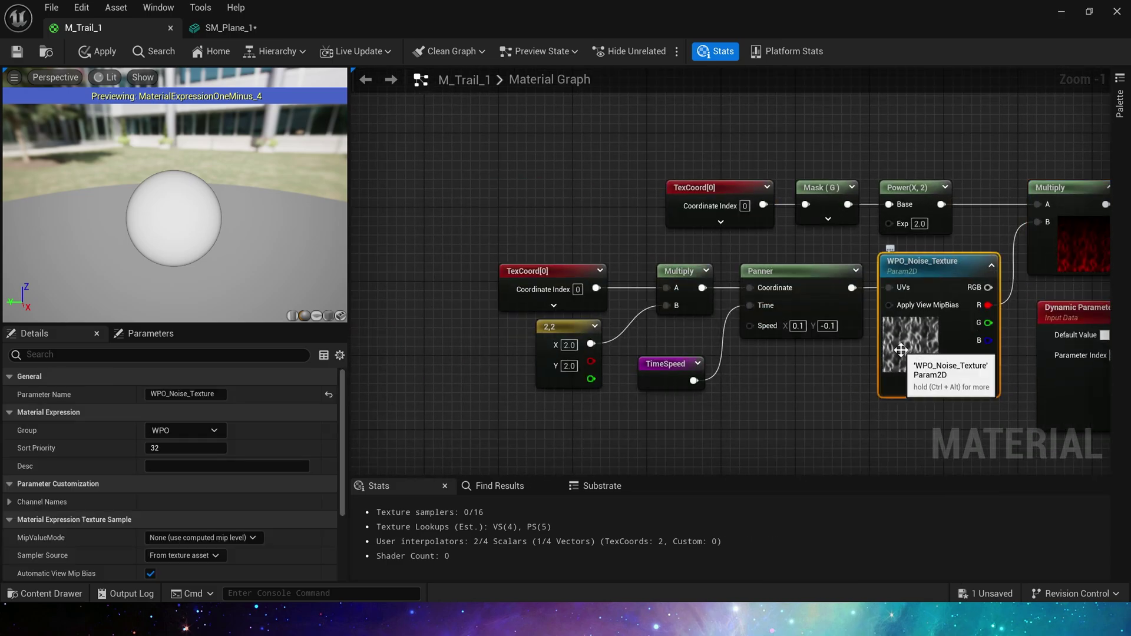
pyautogui.scroll(-5, 257, 444)
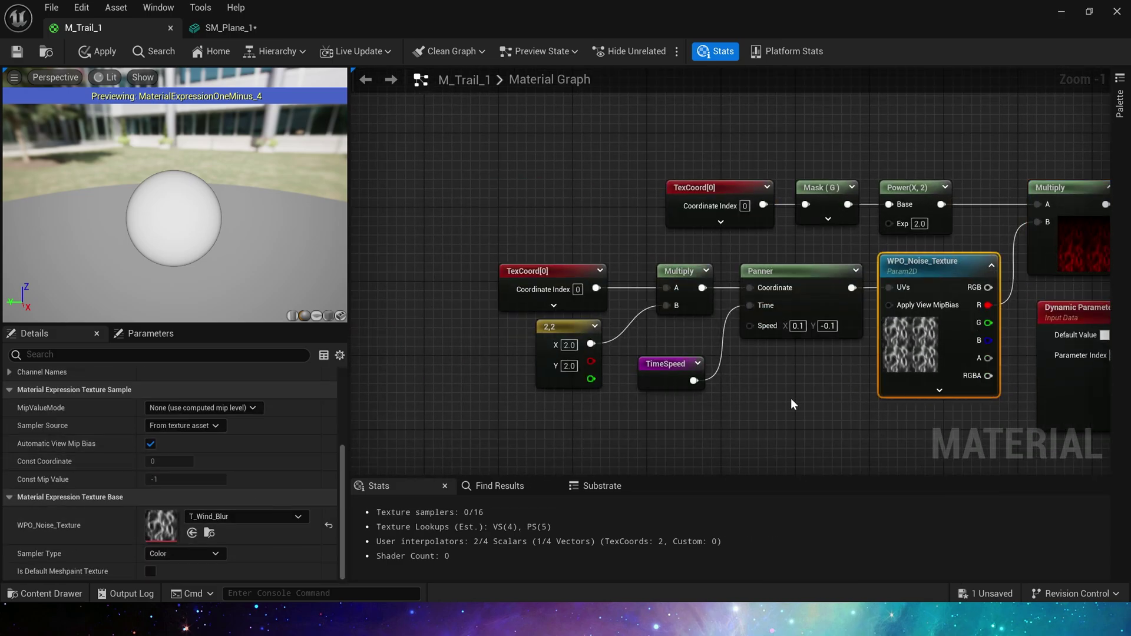
# Examine the tiling and Panner nodes feeding the WPO noise, and preview the Power(X, 2) node of the green-channel TexCoord mask.
pyautogui.moveTo(786, 397); pyautogui.dragTo(697, 396, button='right')
pyautogui.moveTo(412, 252); pyautogui.dragTo(607, 341)
pyautogui.click(574, 401)
pyautogui.click(578, 363)
pyautogui.moveTo(646, 145); pyautogui.dragTo(504, 157, button='right')
pyautogui.click(565, 192)
pyautogui.moveTo(715, 245); pyautogui.dragTo(713, 199)
pyautogui.click(721, 222)
pyautogui.moveTo(718, 147); pyautogui.dragTo(681, 175)
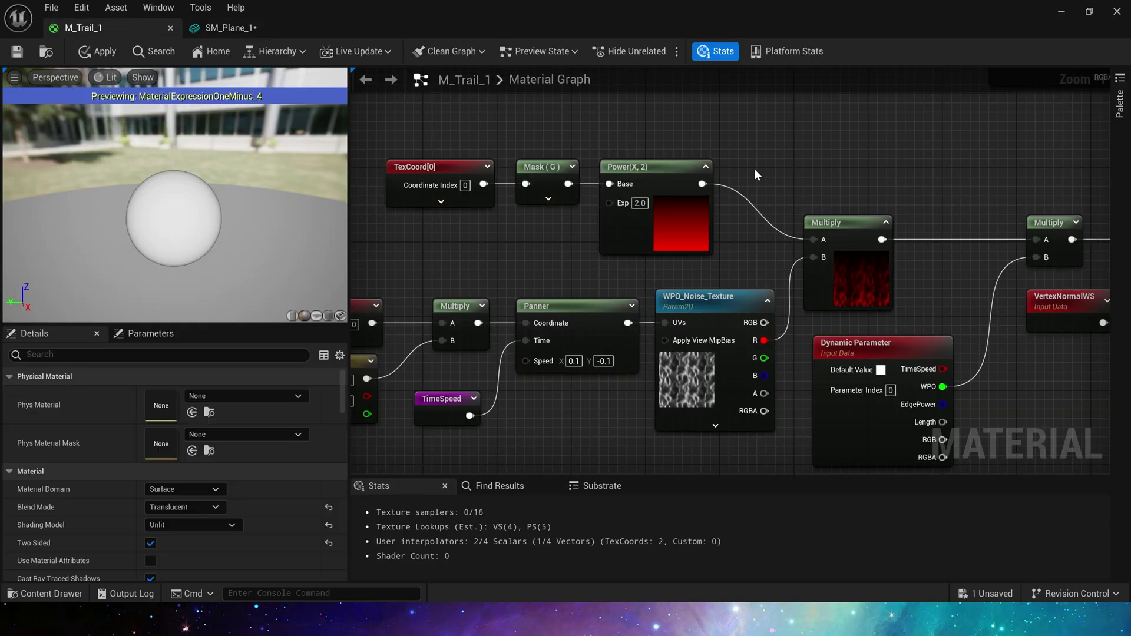
pyautogui.scroll(3, 654, 235)
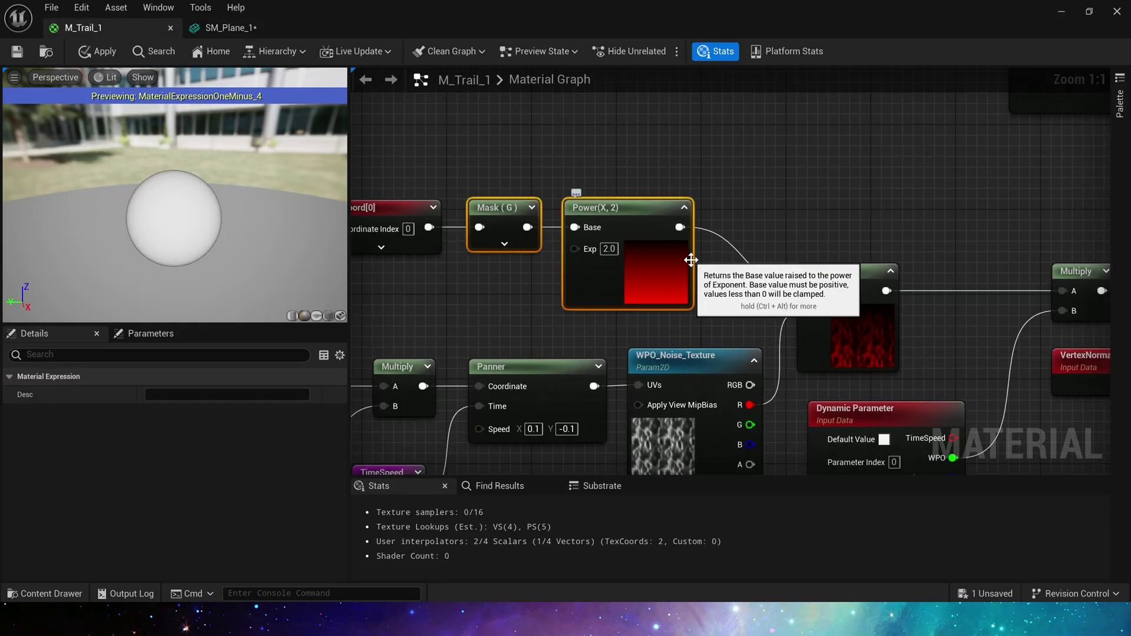
# Follow the masked noise through its Multiply nodes, examining the Dynamic Parameter's WPO output and the VertexNormalWS node.
pyautogui.moveTo(753, 265); pyautogui.dragTo(937, 289)
pyautogui.moveTo(949, 276); pyautogui.dragTo(620, 192, button='right')
pyautogui.moveTo(702, 153); pyautogui.dragTo(787, 216)
pyautogui.click(588, 325)
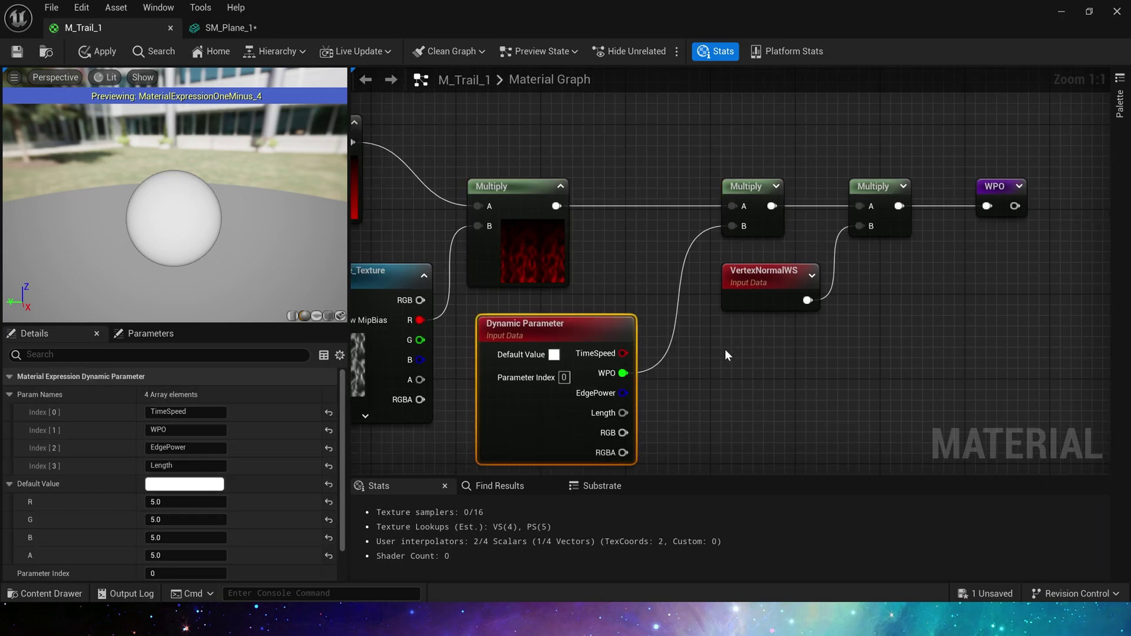
pyautogui.click(798, 329)
pyautogui.moveTo(798, 328); pyautogui.dragTo(689, 421, button='right')
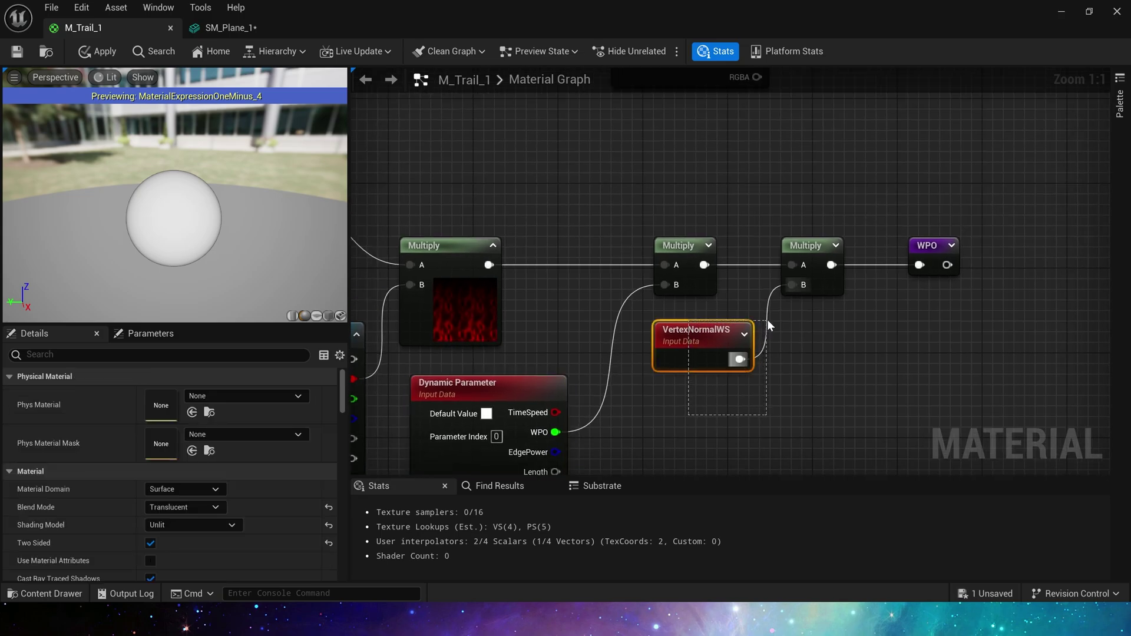
pyautogui.moveTo(768, 320); pyautogui.dragTo(770, 318)
pyautogui.click(761, 417)
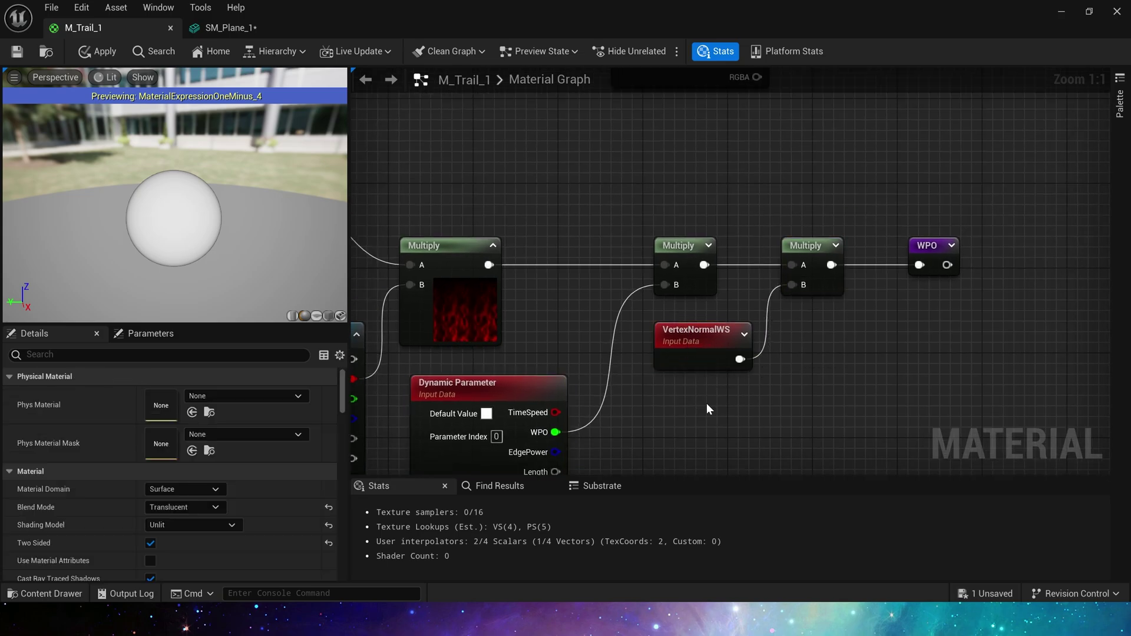
# Trace the last VertexNormalWS Multiply into the WPO reroute and on to the material's World Position Offset input.
pyautogui.moveTo(702, 411); pyautogui.dragTo(776, 313)
pyautogui.moveTo(828, 324); pyautogui.dragTo(675, 404, button='right')
pyautogui.moveTo(737, 239); pyautogui.dragTo(665, 345)
pyautogui.moveTo(799, 277); pyautogui.dragTo(753, 369)
pyautogui.doubleClick(779, 316)
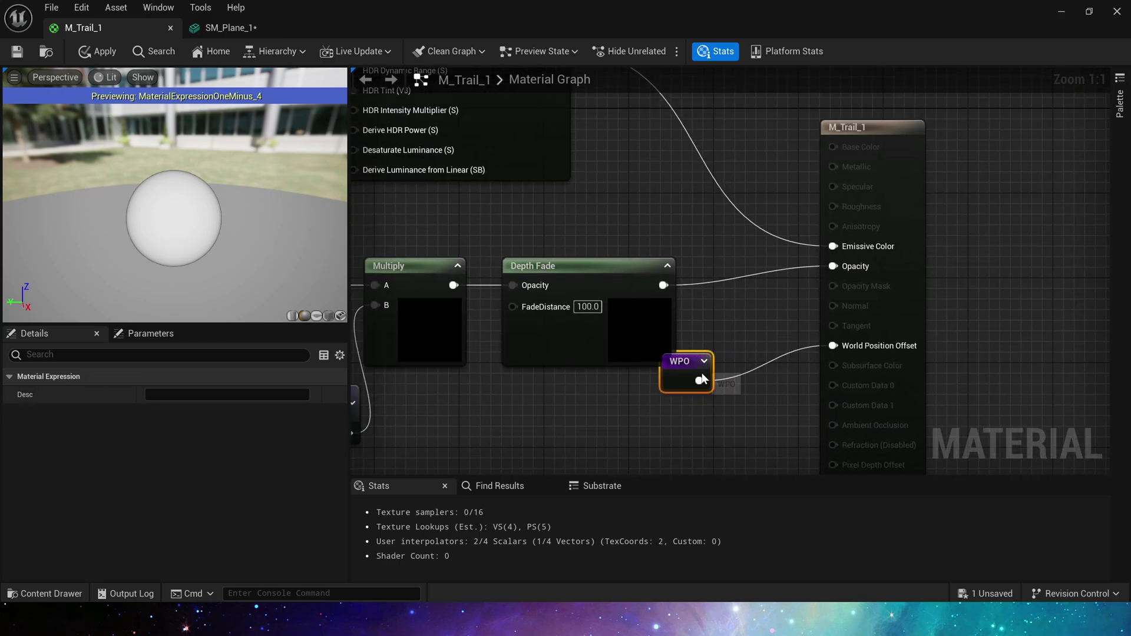
# Review the complete M_Trail_1 material graph from the texture branches to the material output.
pyautogui.scroll(-3, 709, 385)
pyautogui.moveTo(676, 301)
pyautogui.mouseDown(button='right')
pyautogui.moveTo(803, 396)
pyautogui.moveTo(936, 355)
pyautogui.mouseUp(button='right')
pyautogui.moveTo(568, 331); pyautogui.dragTo(707, 283, button='right')
pyautogui.moveTo(782, 289)
pyautogui.mouseDown(button='right')
pyautogui.moveTo(691, 269)
pyautogui.moveTo(723, 271)
pyautogui.moveTo(845, 350)
pyautogui.mouseUp(button='right')
pyautogui.scroll(-3, 668, 248)
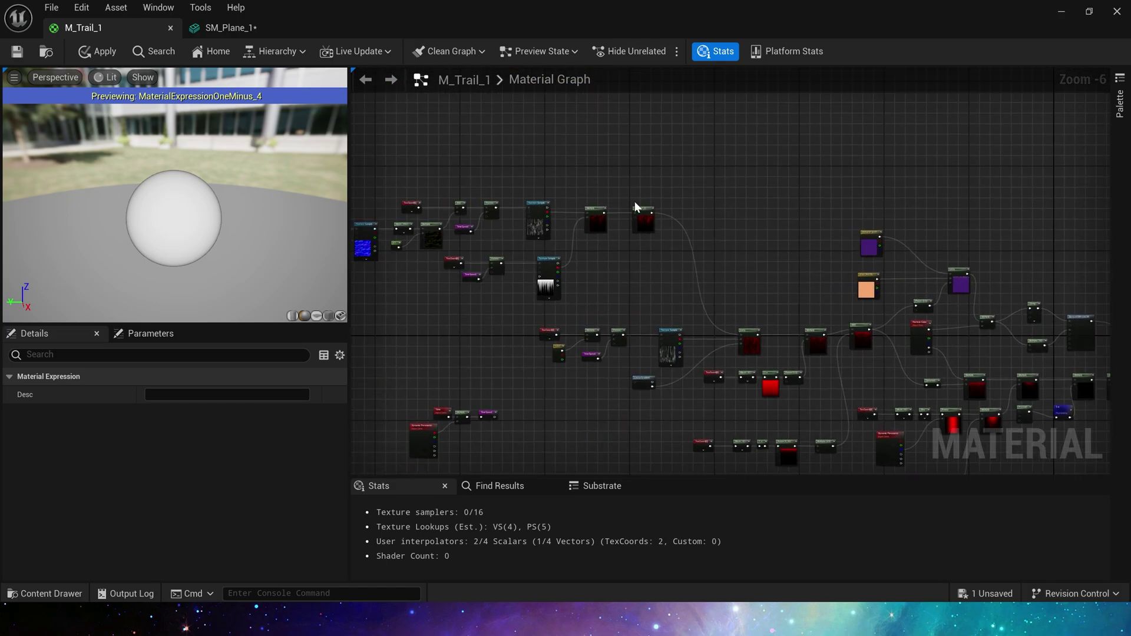
pyautogui.scroll(2, 922, 354)
pyautogui.moveTo(922, 354); pyautogui.dragTo(818, 261, button='right')
pyautogui.moveTo(911, 271); pyautogui.dragTo(711, 210, button='right')
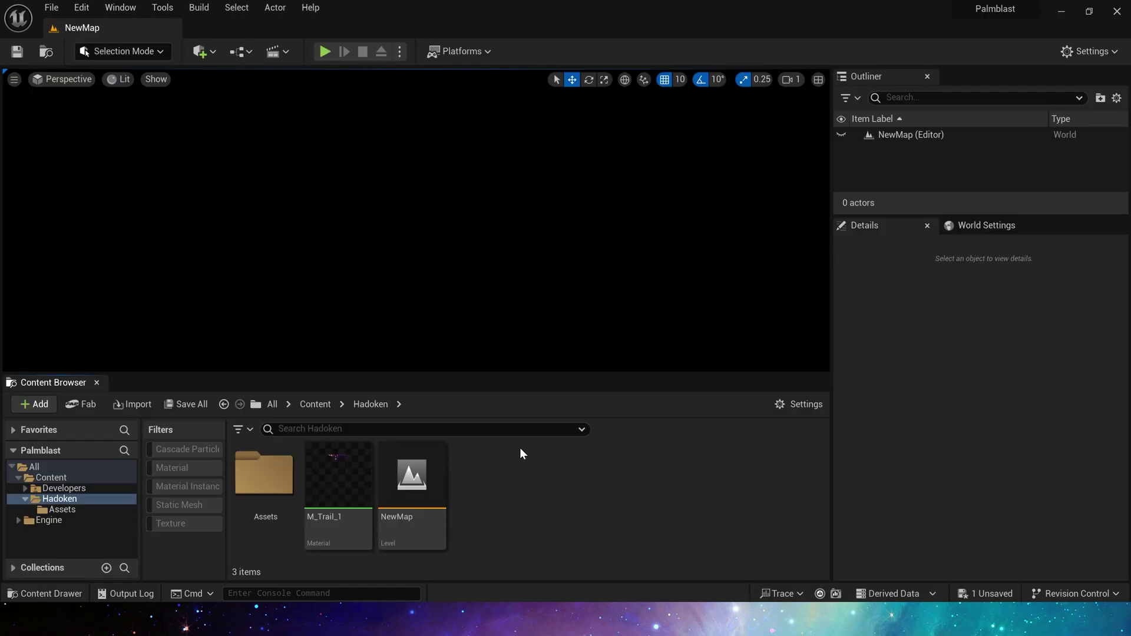
# Create a Niagara System in the Hadoken folder and name it NS_Hadoken_1.
pyautogui.rightClick(537, 453)
pyautogui.moveTo(541, 477)
pyautogui.click(762, 518)
pyautogui.scroll(-3, 565, 429)
pyautogui.click(568, 398)
pyautogui.click(602, 497)
pyautogui.write('NS_Hadoken_1')
pyautogui.press('Return')
# Open NS_Hadoken_1 and replace the Empty emitter's default renderer with a Mesh Renderer.
pyautogui.doubleClick(501, 482)
pyautogui.moveTo(482, 350); pyautogui.dragTo(427, 368, button='right')
pyautogui.click(562, 375)
pyautogui.press('Delete')
pyautogui.click(546, 345)
pyautogui.click(573, 343)
pyautogui.click(623, 149)
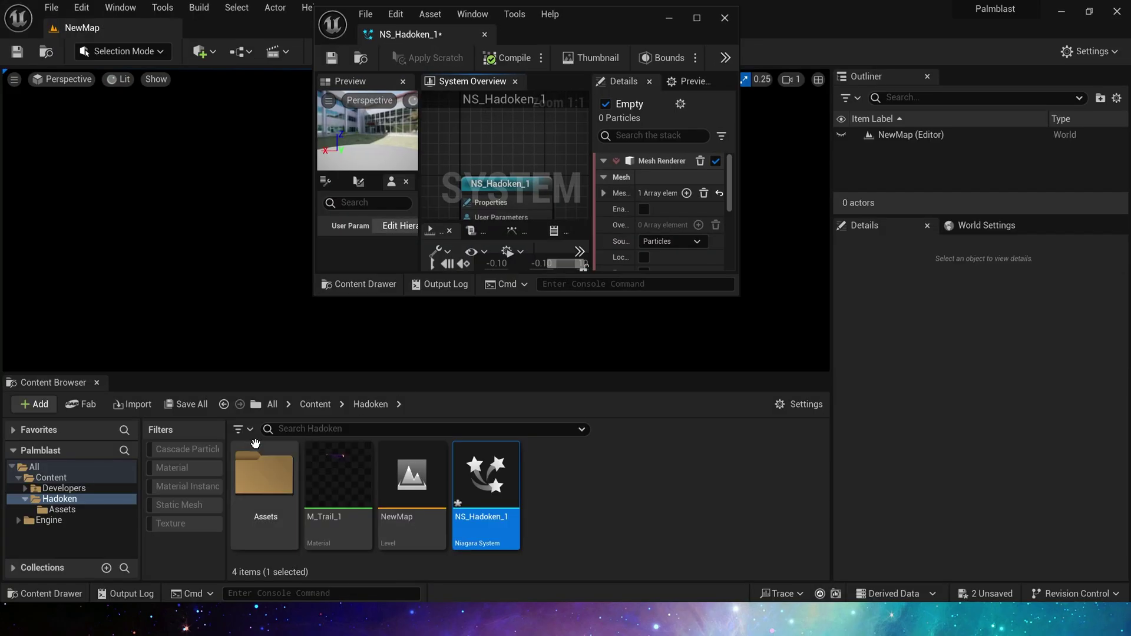
# Assign SM_Plane_1 as the Mesh Renderer's mesh and override its material with M_Trail_1.
pyautogui.doubleClick(265, 483)
pyautogui.click(266, 490)
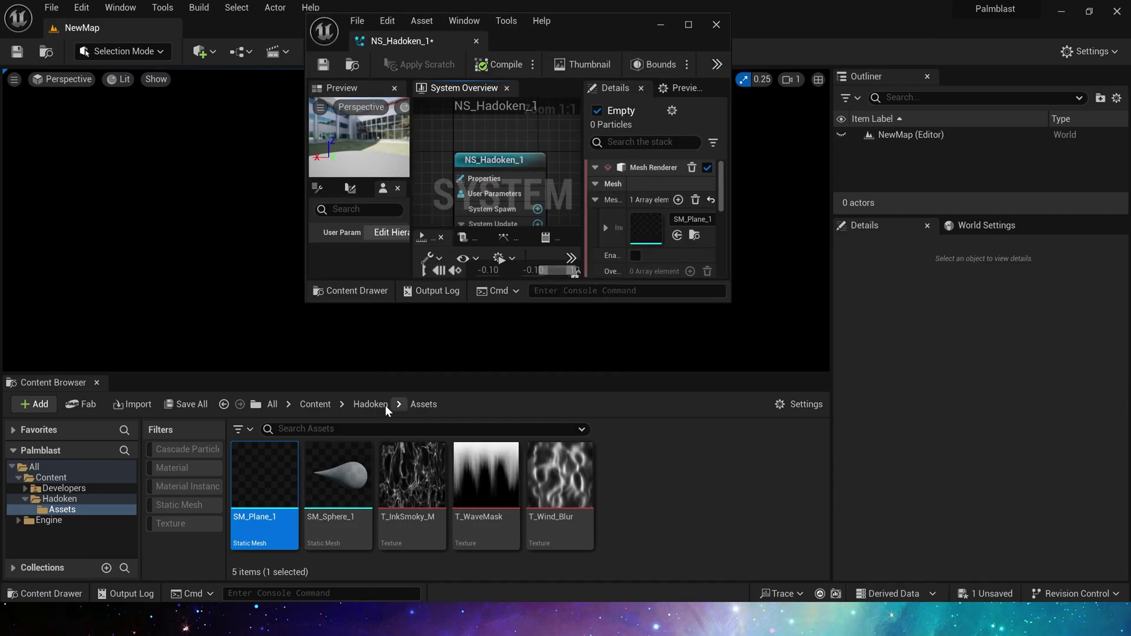
pyautogui.click(370, 404)
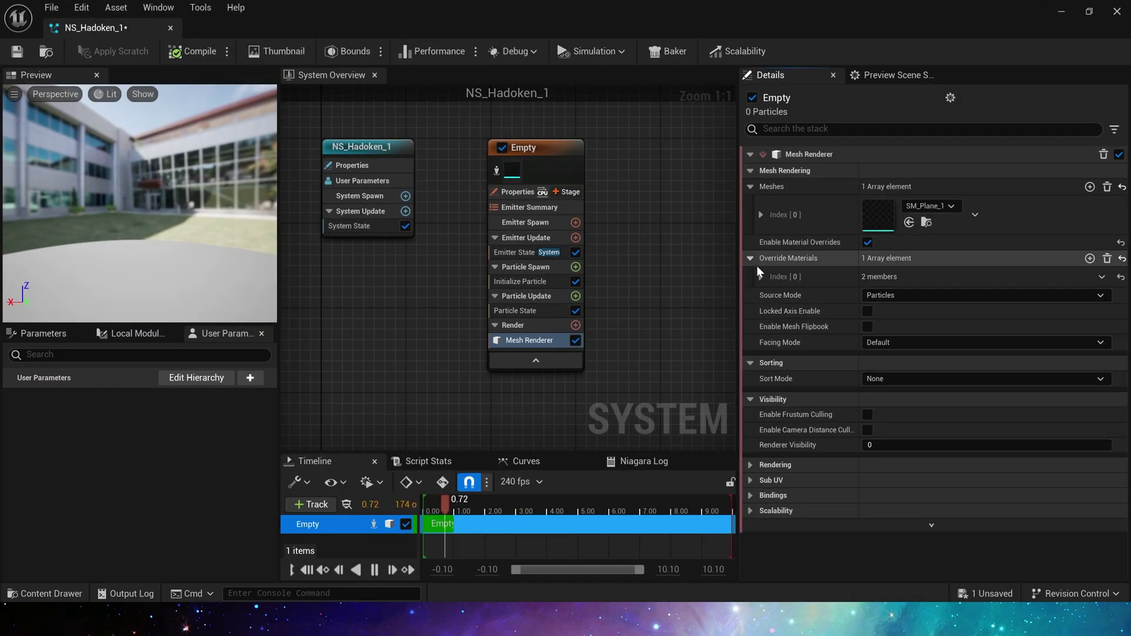
pyautogui.click(771, 280)
pyautogui.click(770, 279)
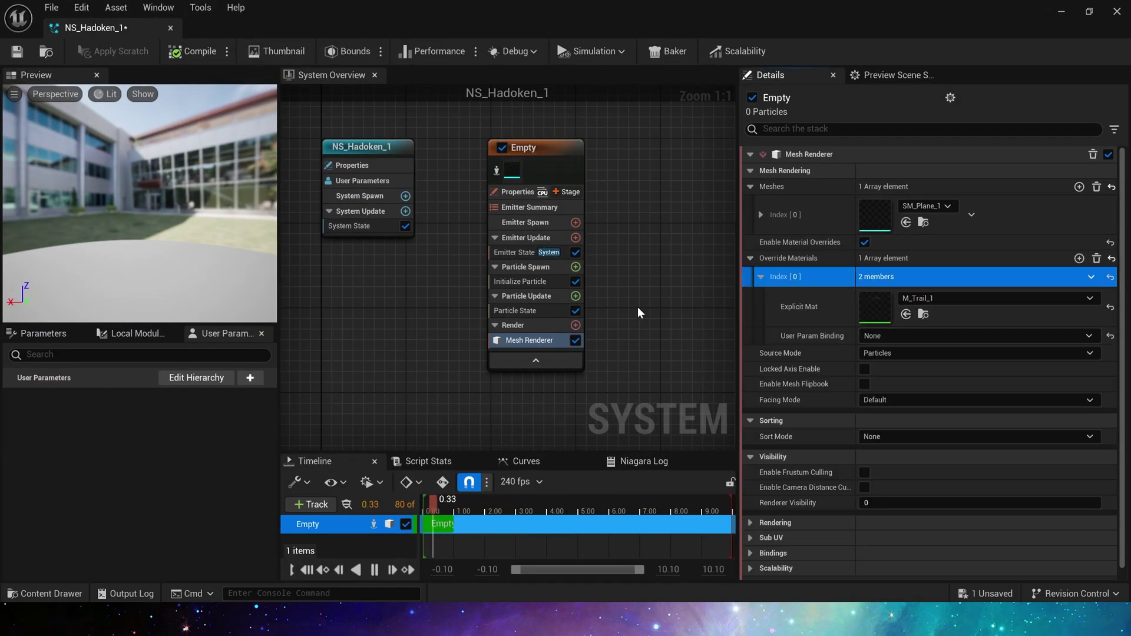
# Set the Life Cycle Mode of the Empty emitter's Emitter State to Self.
pyautogui.moveTo(636, 307); pyautogui.dragTo(622, 323, button='right')
pyautogui.click(499, 268)
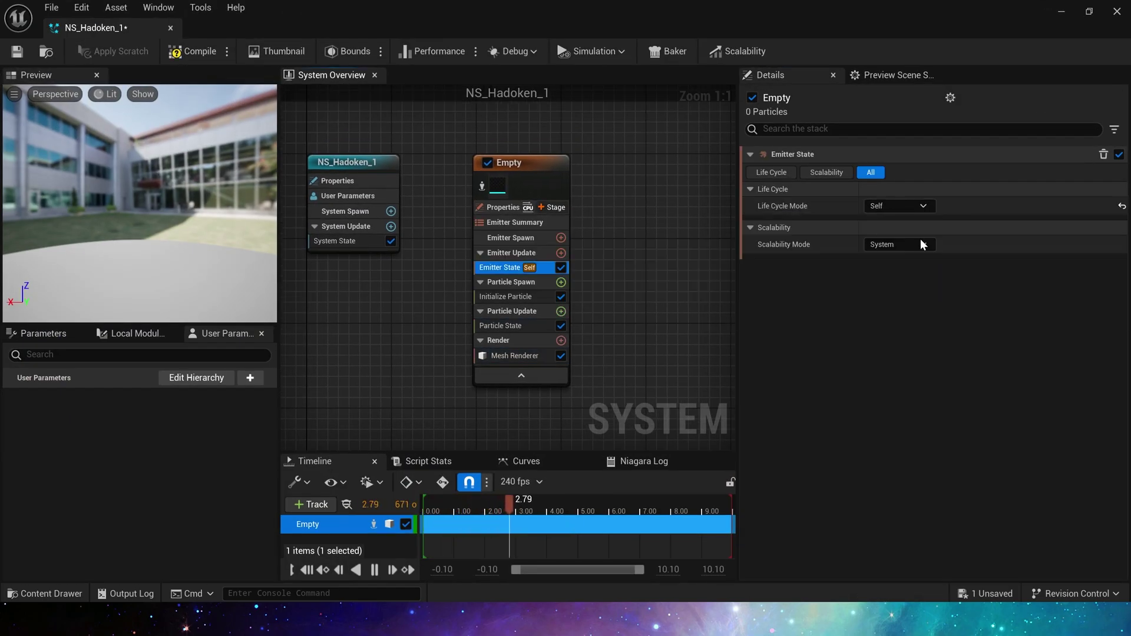
pyautogui.click(901, 206)
pyautogui.click(905, 231)
# Add a Spawn Rate module to Emitter Update with a SpawnRate of 5, and view the particles in the preview.
pyautogui.click(570, 255)
pyautogui.click(446, 402)
pyautogui.click(901, 174)
pyautogui.write('5')
pyautogui.press('Return')
pyautogui.moveTo(179, 210); pyautogui.dragTo(142, 165)
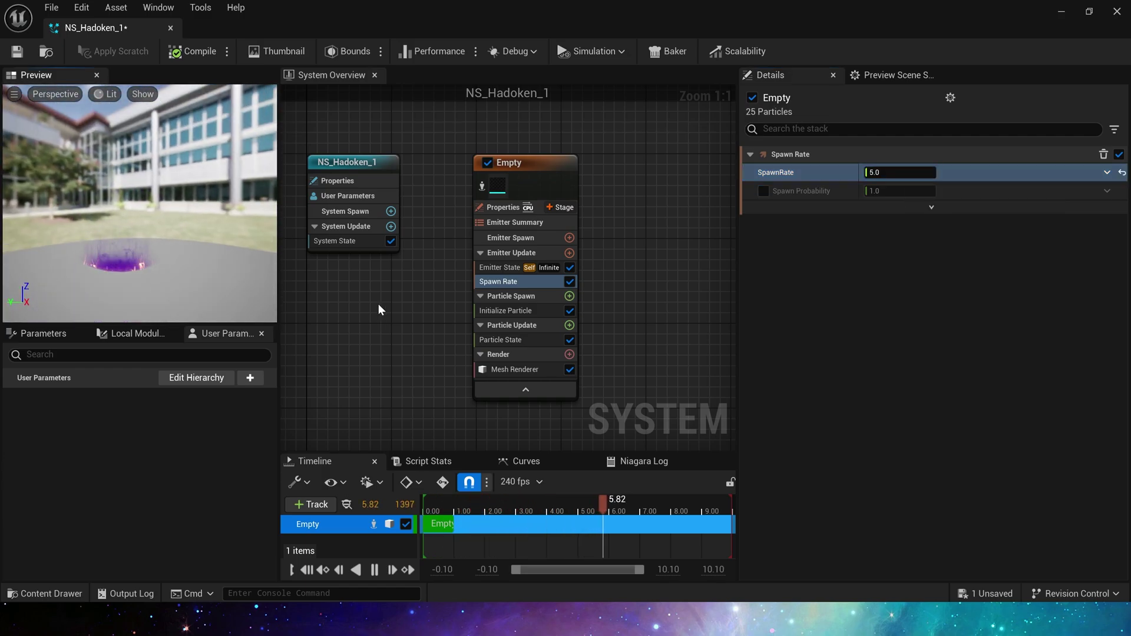
# In Initialize Particle, set the Color Mode to Direct Set and the Lifetime to 2.0.
pyautogui.click(505, 311)
pyautogui.click(898, 243)
pyautogui.click(911, 275)
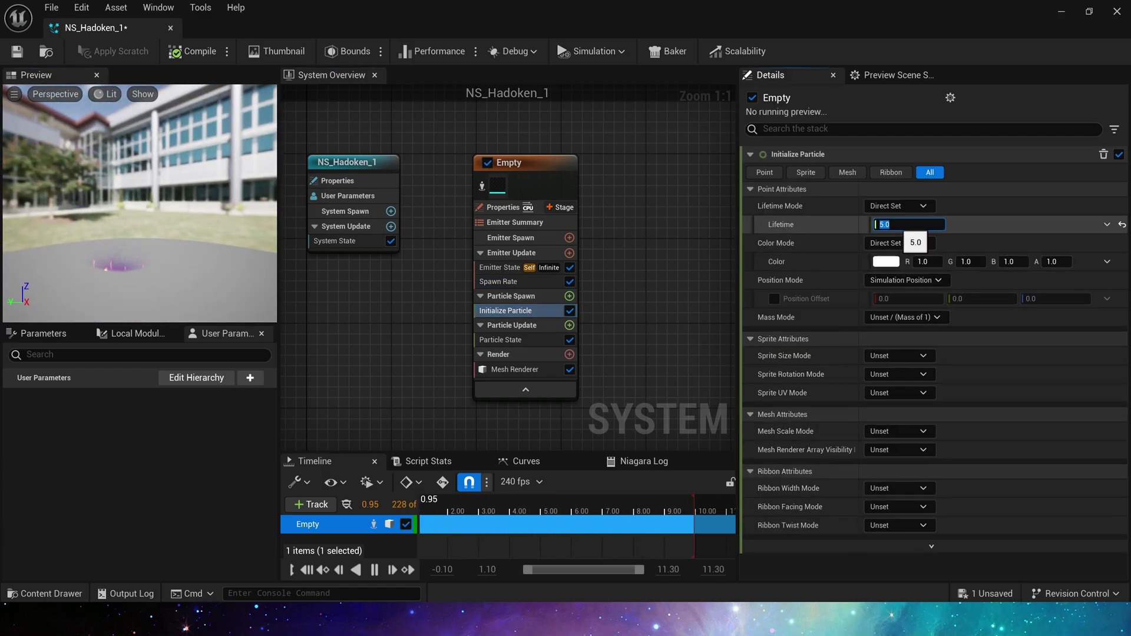
# Add a Linear Color user parameter, make it yellow (R 1.0, G 1.0, B 0.1) and bind it to the Initialize Particle colour.
pyautogui.click(250, 378)
pyautogui.click(296, 439)
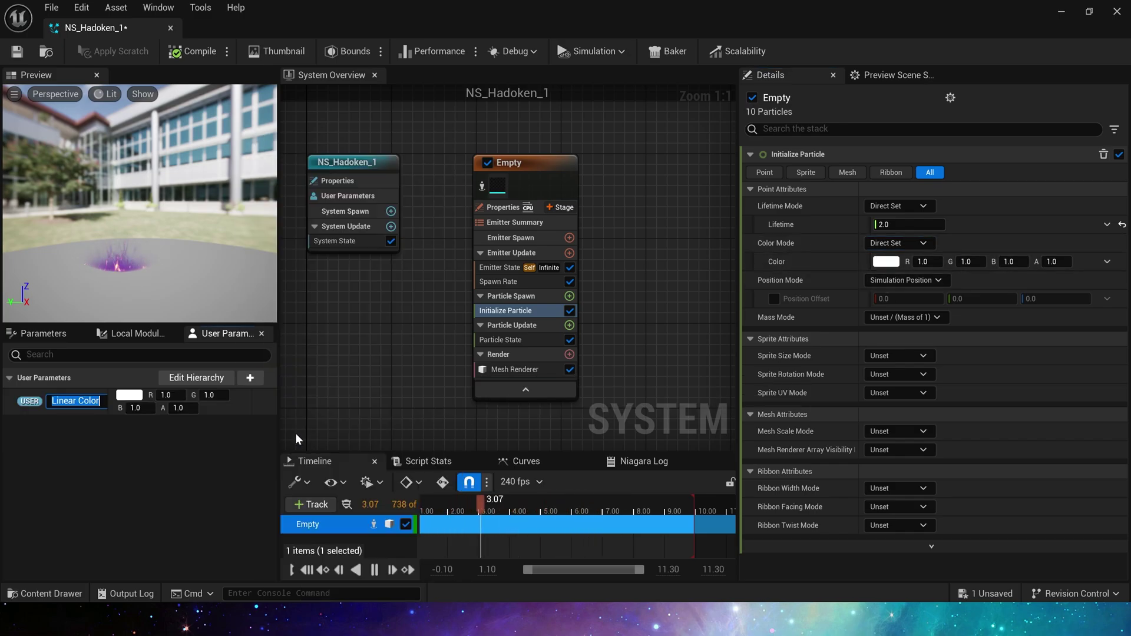
pyautogui.moveTo(130, 428); pyautogui.dragTo(930, 268)
# Add a Scale Color module to Particle Update with Scale RGB as Vector from Float, driven by a rise-and-fall Float from Curve scaled by 5.0.
pyautogui.click(534, 296)
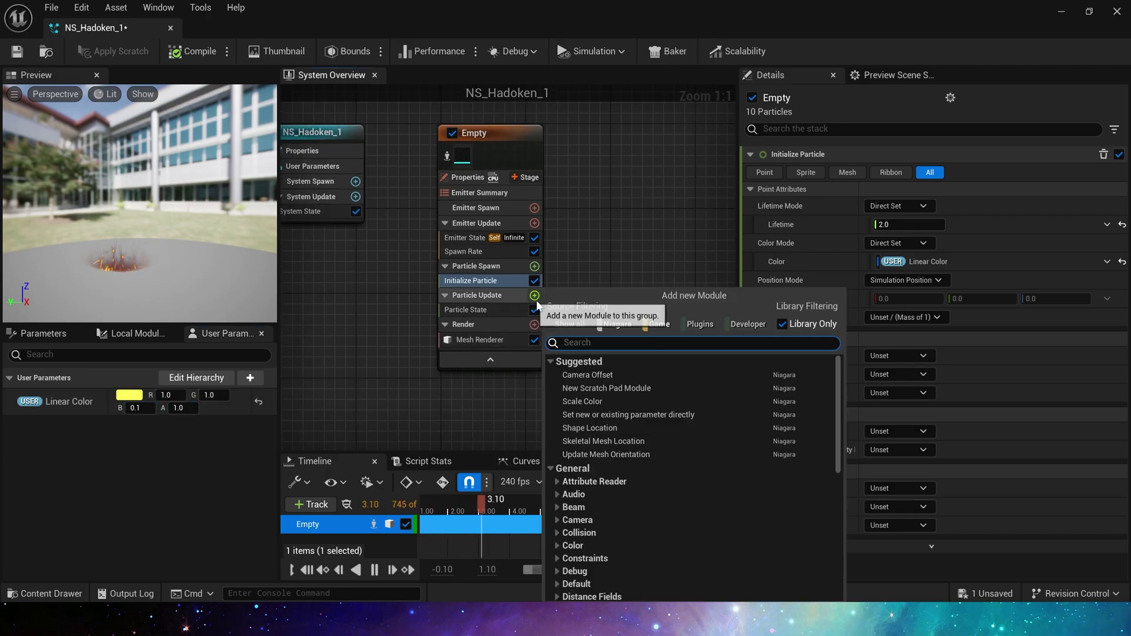
pyautogui.click(589, 401)
pyautogui.click(1106, 191)
pyautogui.click(881, 397)
pyautogui.click(1107, 209)
pyautogui.click(1072, 295)
pyautogui.click(1065, 250)
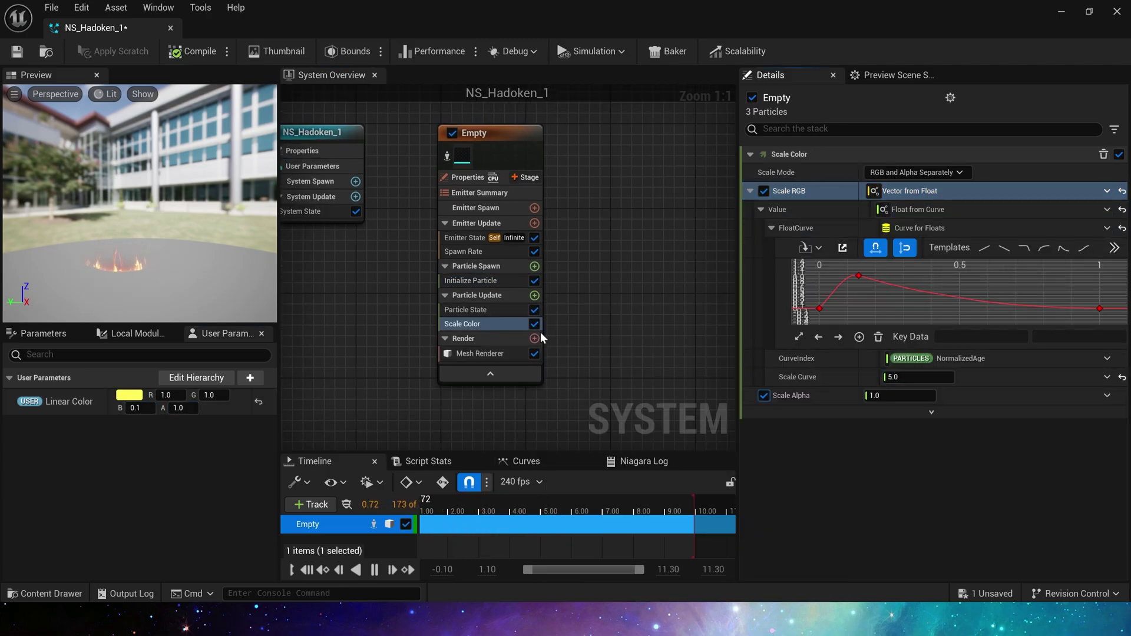
# Copy the Scale RGB float curve onto Scale Alpha, set its Scale Curve to 2.0 and save the system.
pyautogui.click(961, 215)
pyautogui.hotkey('ctrl', 'c')
pyautogui.click(974, 401)
pyautogui.hotkey('ctrl', 'v')
pyautogui.click(909, 563)
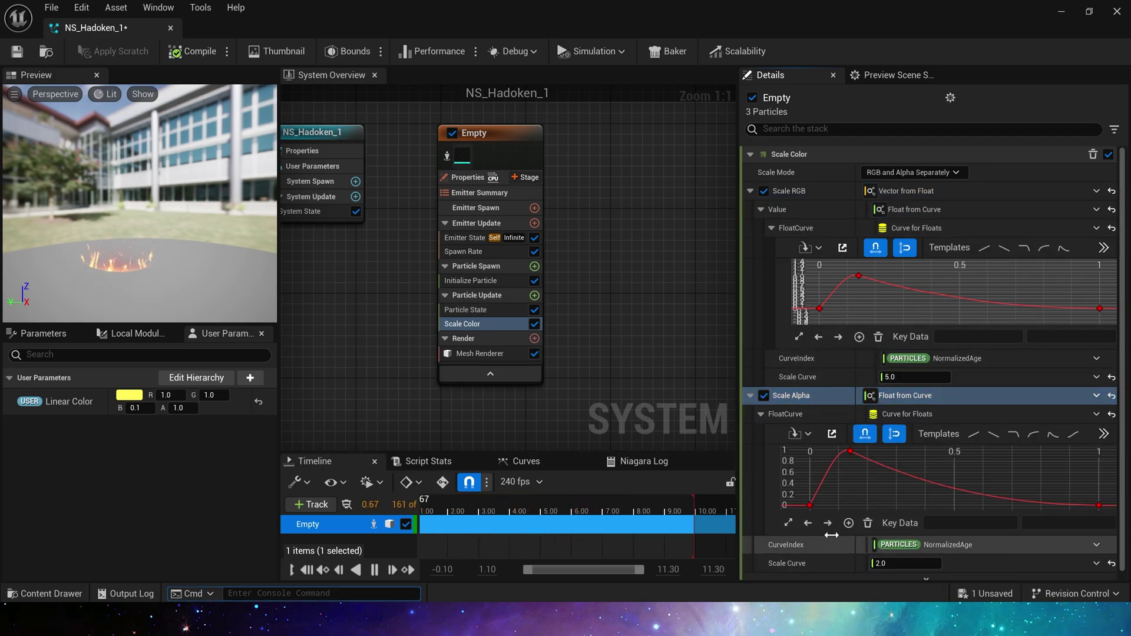
pyautogui.click(17, 51)
# Add a Dynamic Material Parameters module to the emitter's Particle Update stage.
pyautogui.click(534, 295)
pyautogui.write('dynamic')
pyautogui.click(636, 402)
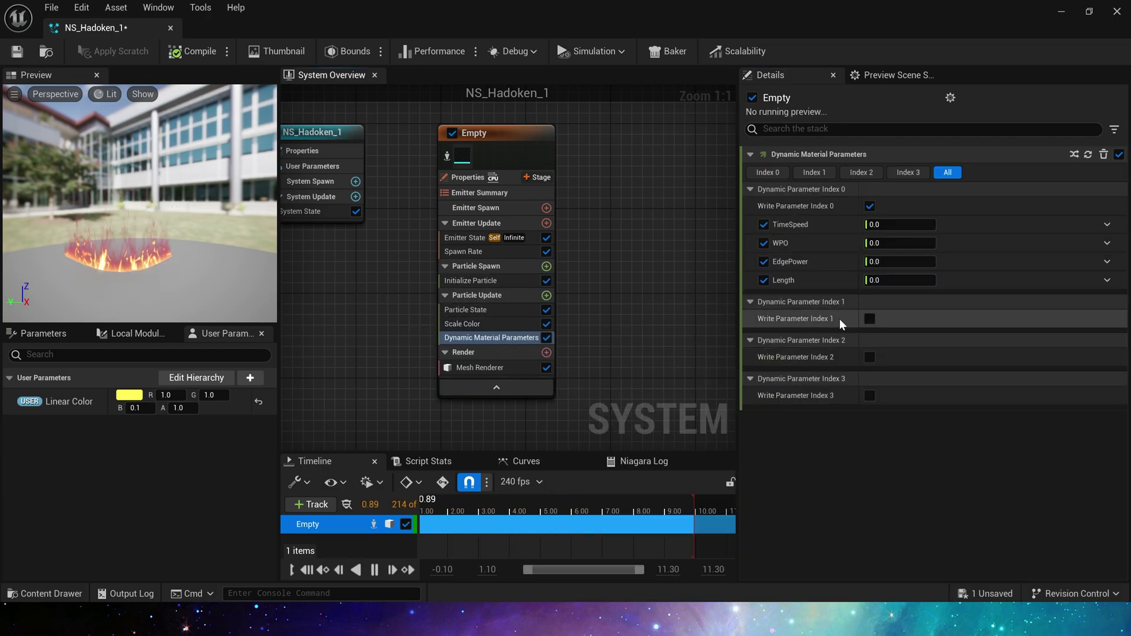
# Set the dynamic parameters TimeSpeed to 5, WPO to 15, EdgePower to 5 and Length to 5, and save the system.
pyautogui.click(889, 224)
pyautogui.write('5')
pyautogui.press('Return')
pyautogui.write('15')
pyautogui.press('Return')
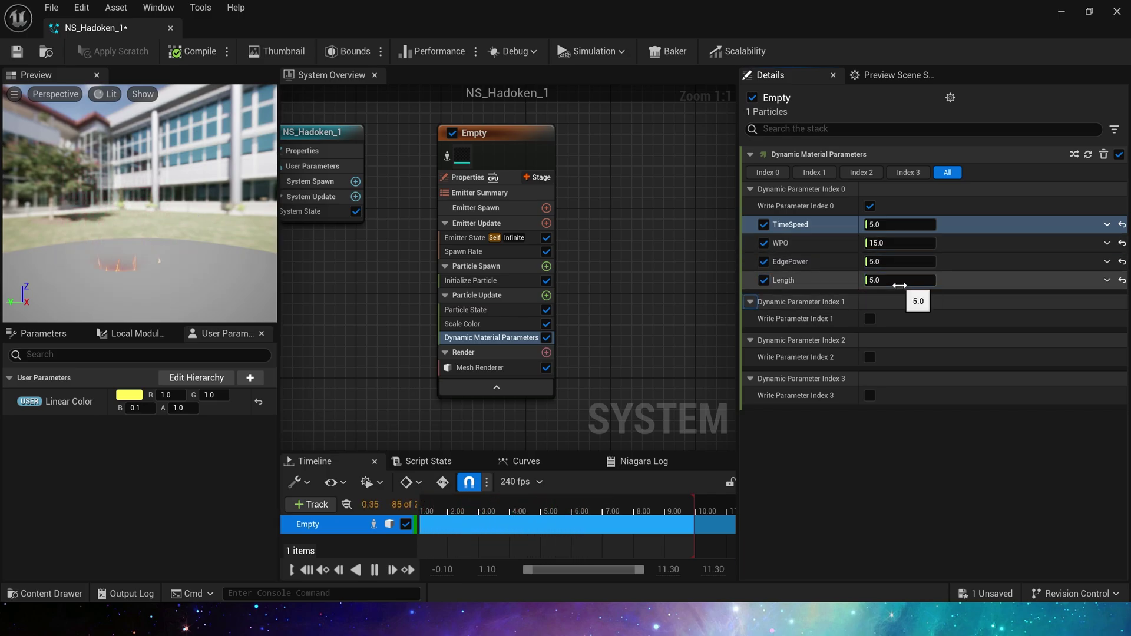
pyautogui.hotkey('ctrl', 's')
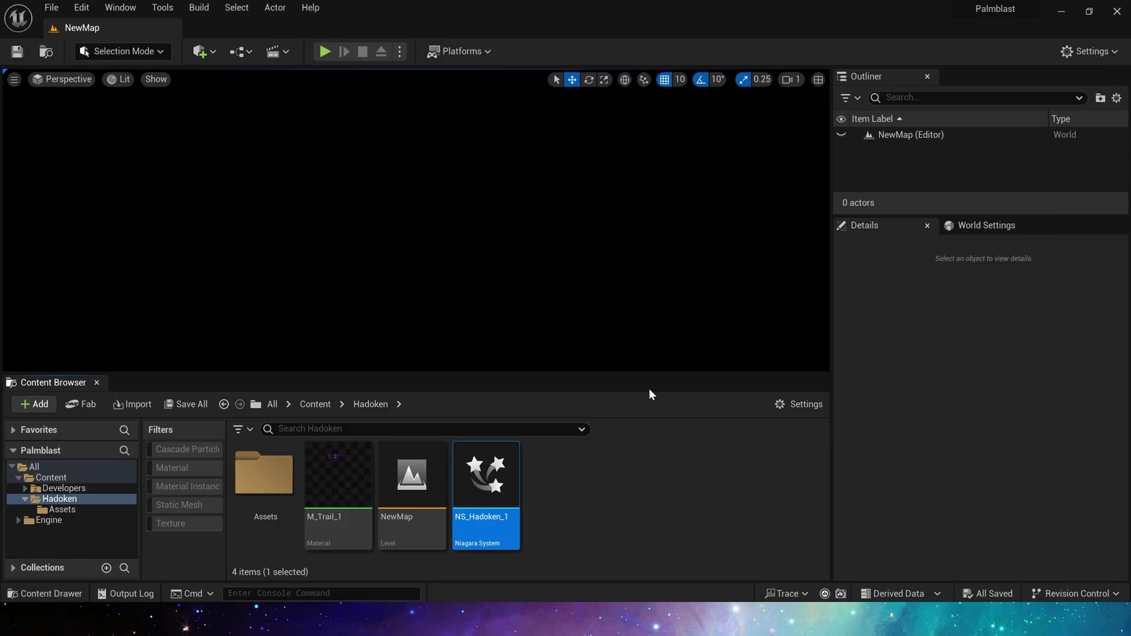
# Place the NS_Hadoken_1 Niagara system in the NewMap level.
pyautogui.moveTo(486, 474); pyautogui.dragTo(557, 239)
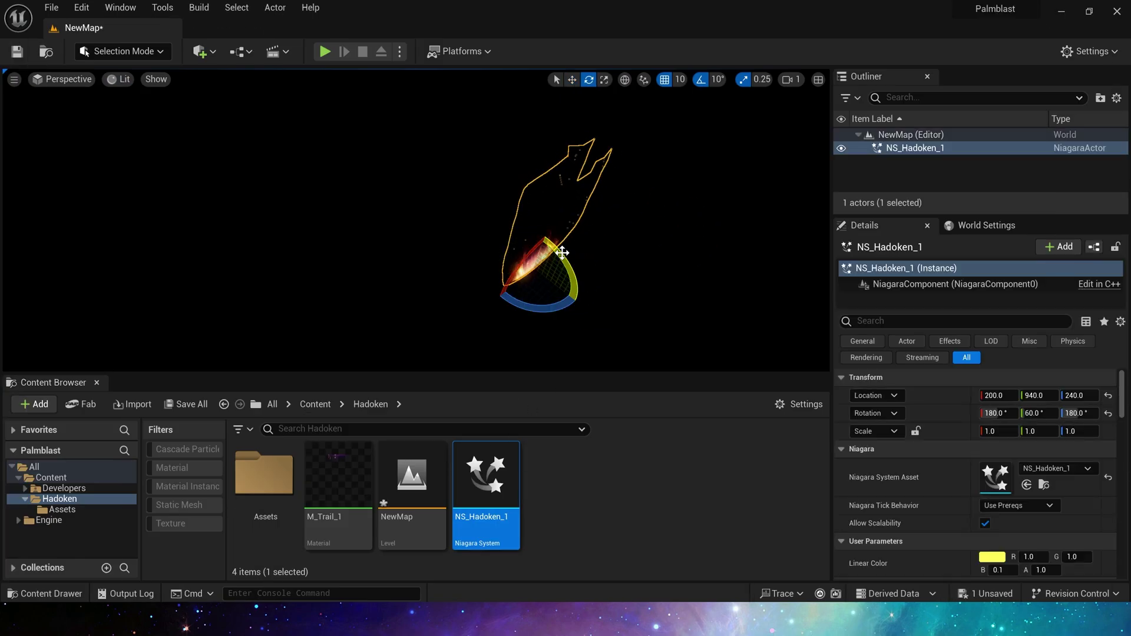
# Add an Initial Mesh Orientation module to NS_Hadoken_1's Particle Spawn stage, check the effect in the level and save.
pyautogui.doubleClick(489, 478)
pyautogui.click(546, 266)
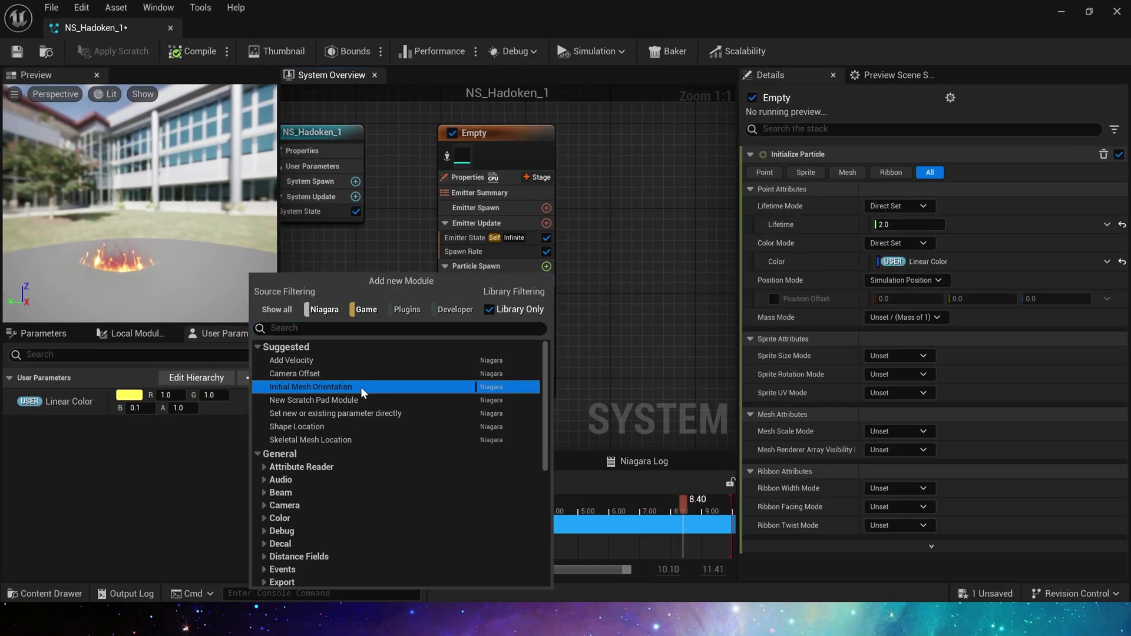
pyautogui.click(362, 390)
pyautogui.click(763, 226)
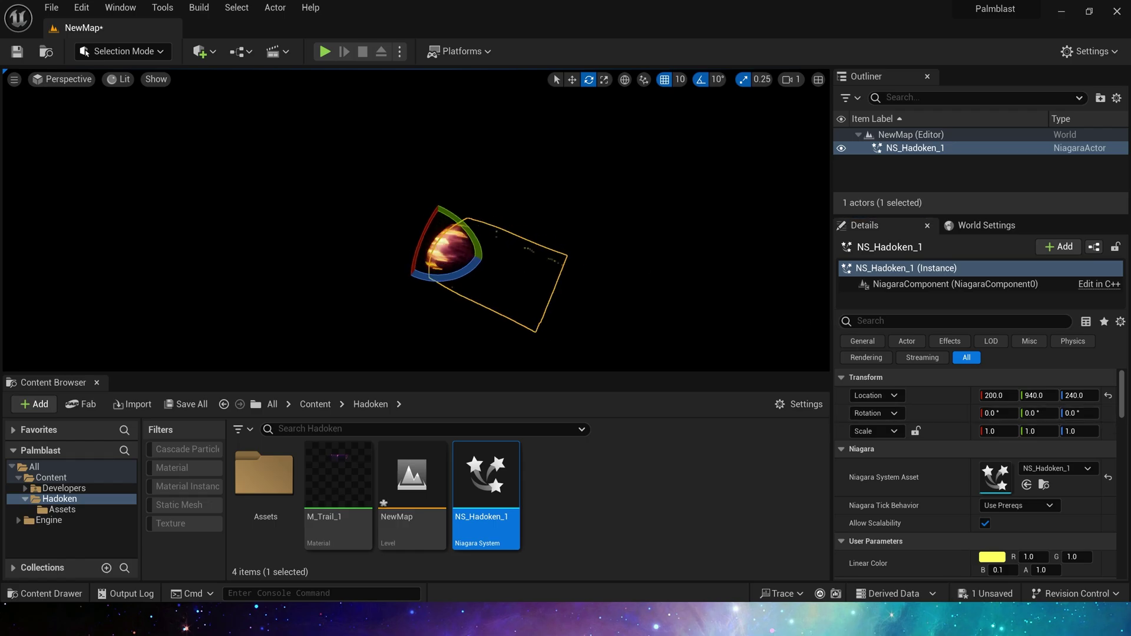
pyautogui.click(492, 218)
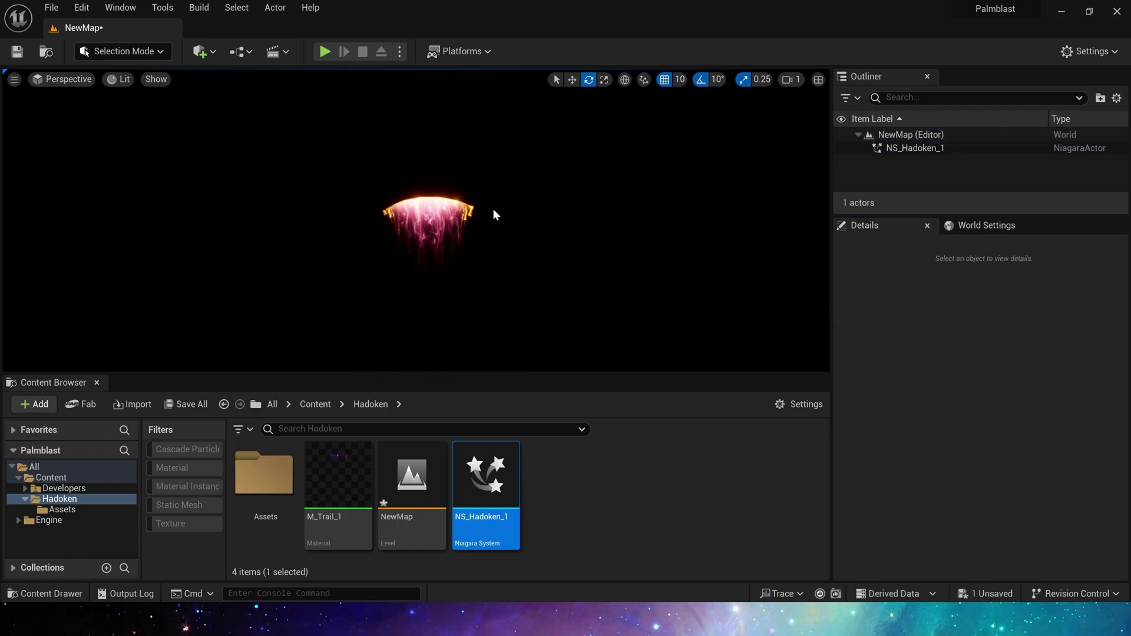
pyautogui.hotkey('ctrl', 's')
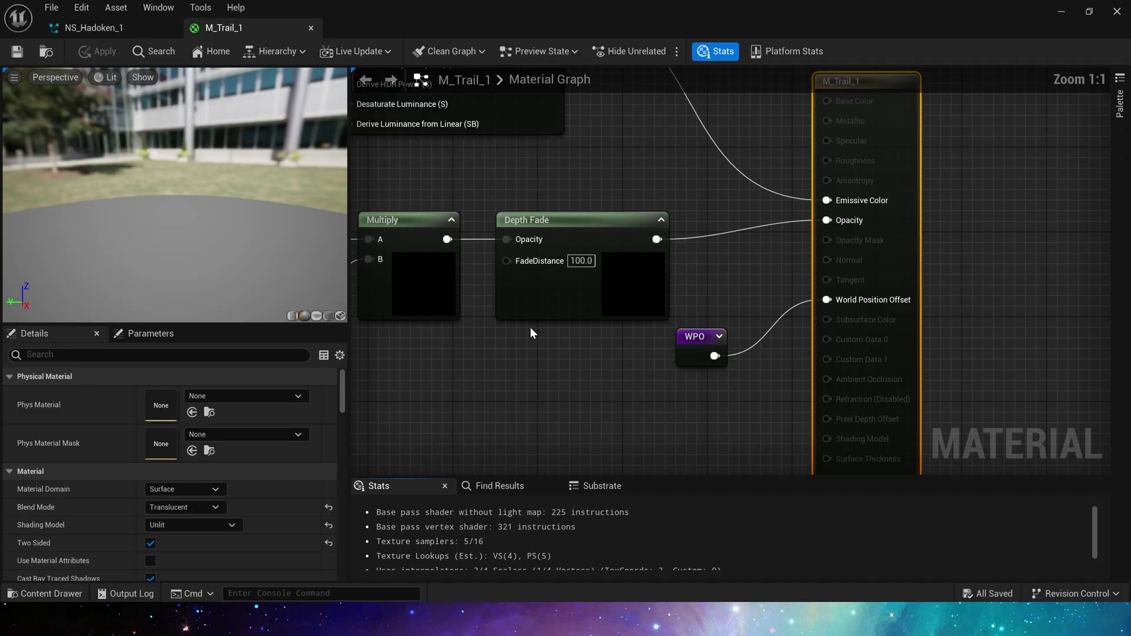
# In the M_Trail_1 graph, set the B value of the Multiply after Power(X, 20) to 1.0.
pyautogui.scroll(-3, 530, 328)
pyautogui.scroll(6, 612, 368)
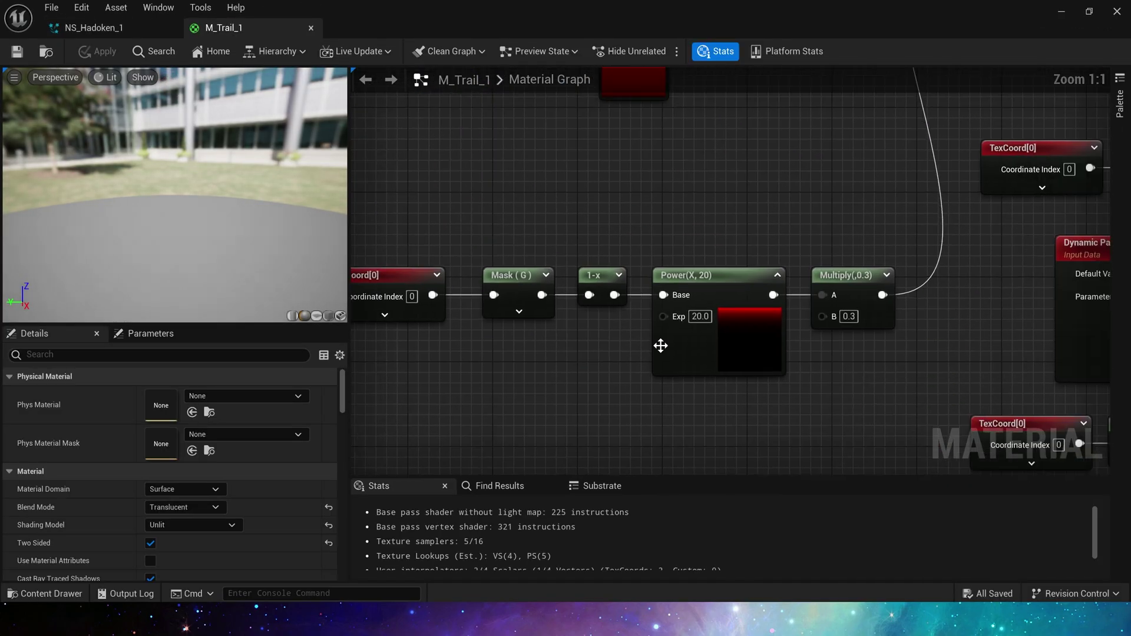
pyautogui.scroll(-3, 668, 349)
# Add a Dynamic Parameter node below the Power(X, 20) chain and set its Parameter Index to 1.
pyautogui.rightClick(649, 310)
pyautogui.write('dy')
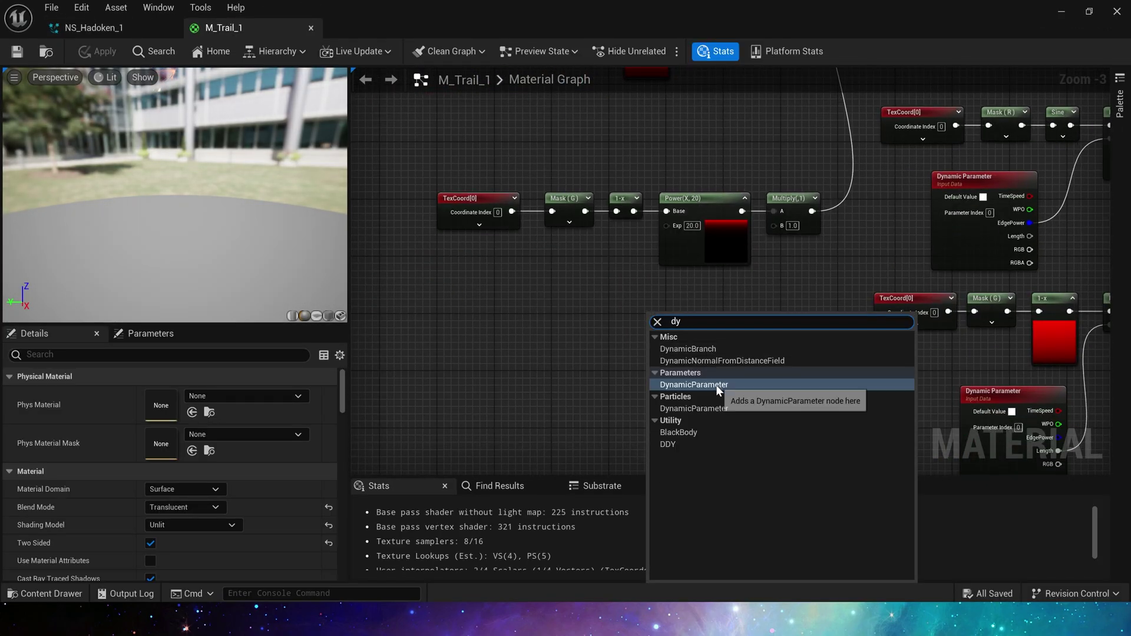
pyautogui.click(716, 384)
pyautogui.scroll(-2, 247, 425)
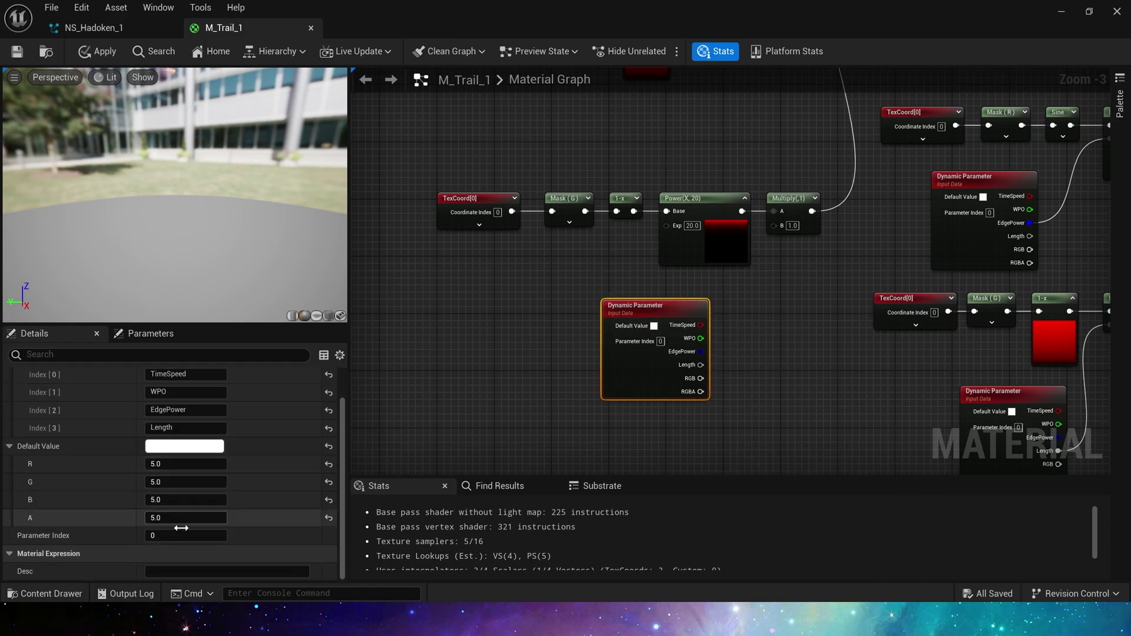
pyautogui.write('1')
pyautogui.press('Tab')
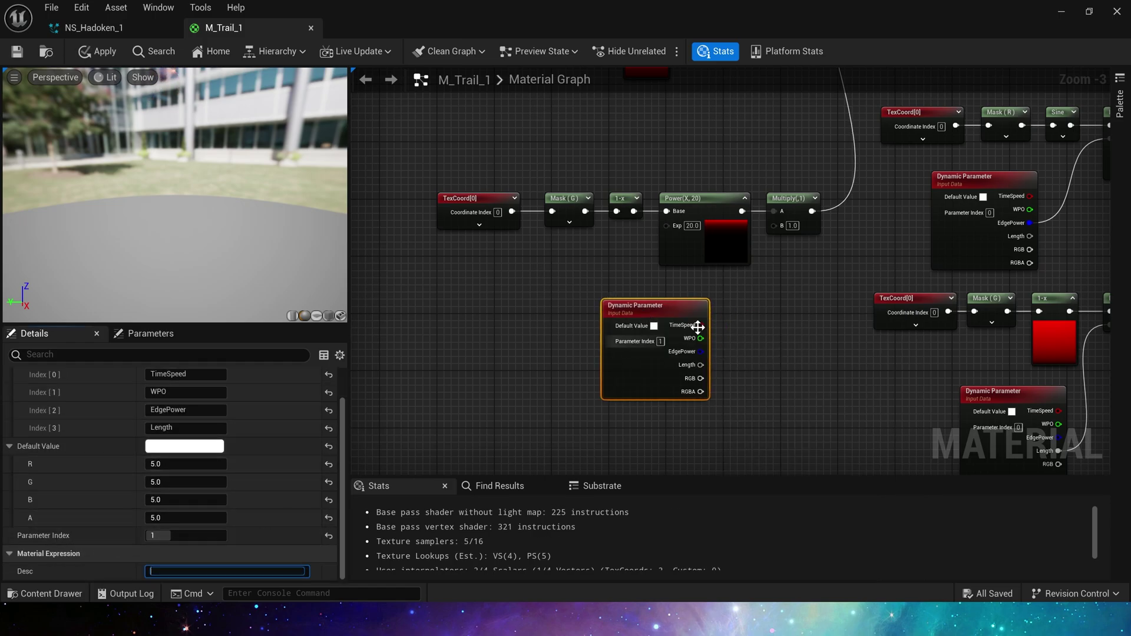
# Reset the new Dynamic Parameter node's parameter names to defaults and name Index [0] EdgeColor.
pyautogui.scroll(2, 177, 465)
pyautogui.scroll(-2, 111, 501)
pyautogui.scroll(2, 73, 535)
pyautogui.click(327, 467)
pyautogui.click(328, 449)
pyautogui.click(188, 412)
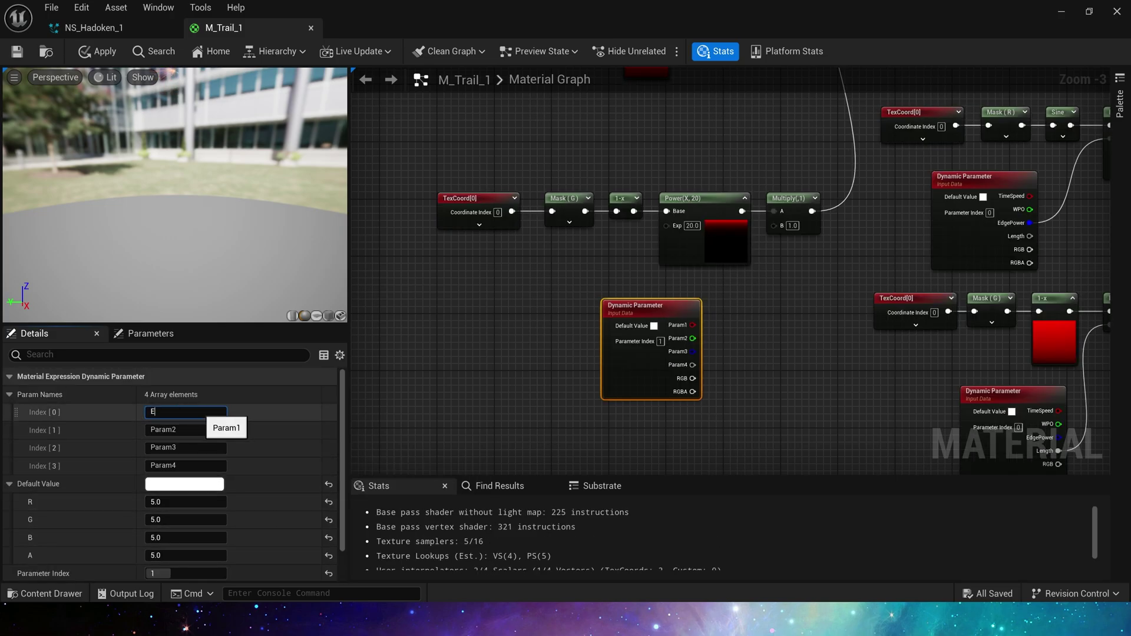
pyautogui.click(762, 308)
# Connect the EdgeColor output to the B input of the Multiply after Power(X, 20) and save M_Trail_1.
pyautogui.moveTo(699, 324); pyautogui.dragTo(779, 233)
pyautogui.click(669, 305)
pyautogui.hotkey('ctrl', 's')
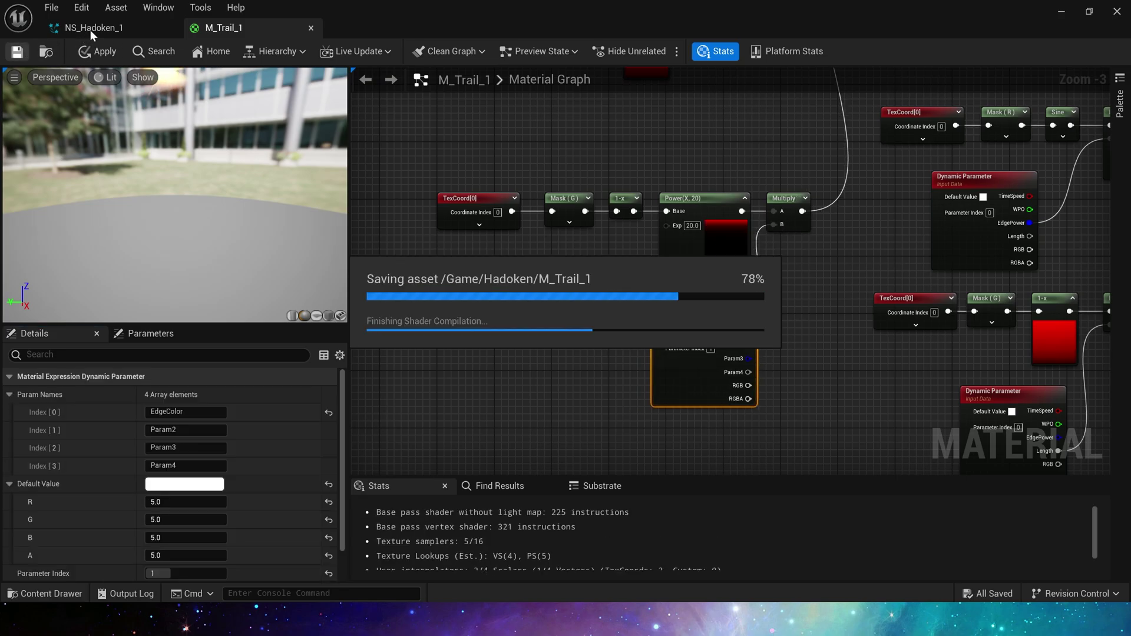
# In NS_Hadoken_1's Dynamic Material Parameters, enable Write Parameter Index 1 and disable its three unused parameters below EdgeColor.
pyautogui.click(90, 30)
pyautogui.click(487, 352)
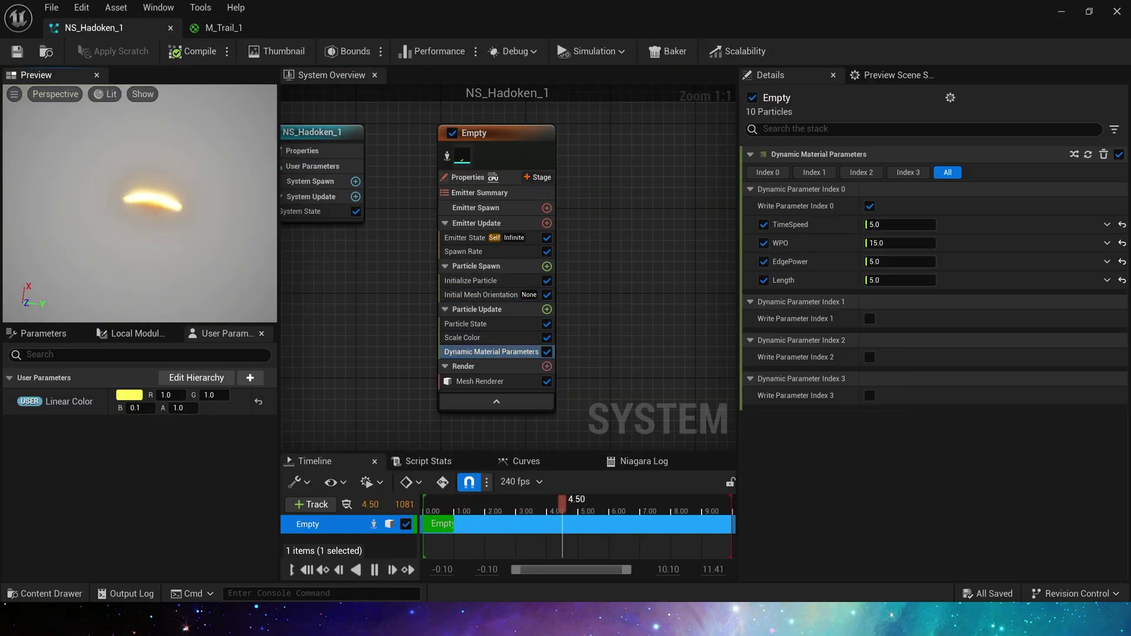
pyautogui.click(548, 310)
pyautogui.click(870, 319)
pyautogui.click(764, 356)
pyautogui.click(763, 375)
pyautogui.click(763, 394)
# Set NS_Hadoken_1's EdgeColor parameter to 0.6 and check the effect in the NewMap level.
pyautogui.click(898, 340)
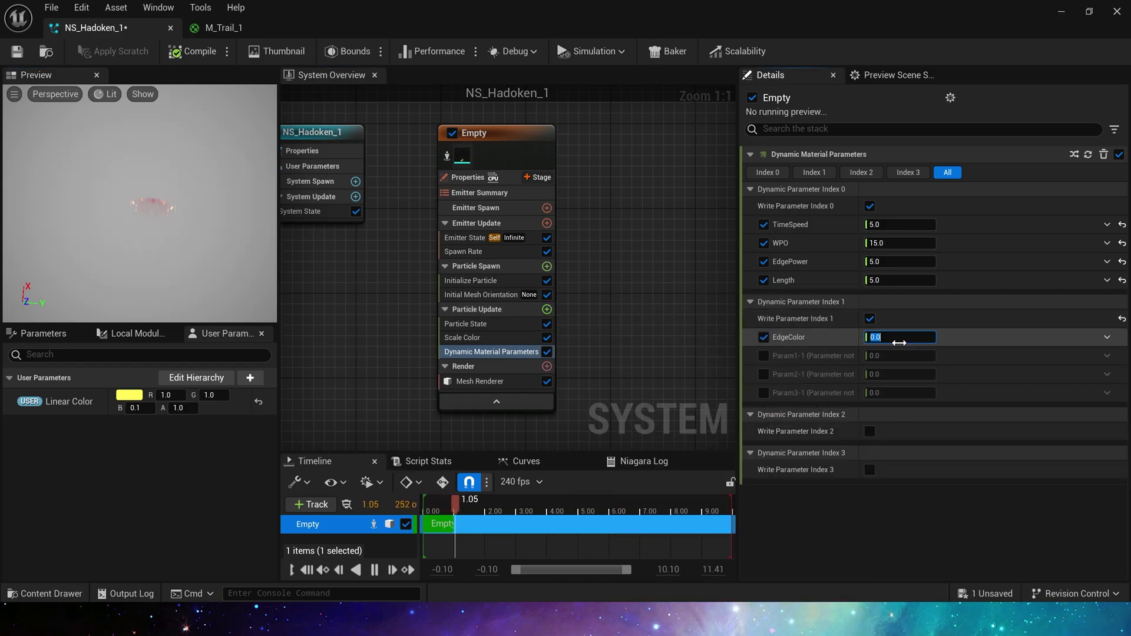
pyautogui.moveTo(613, 12); pyautogui.dragTo(578, 333)
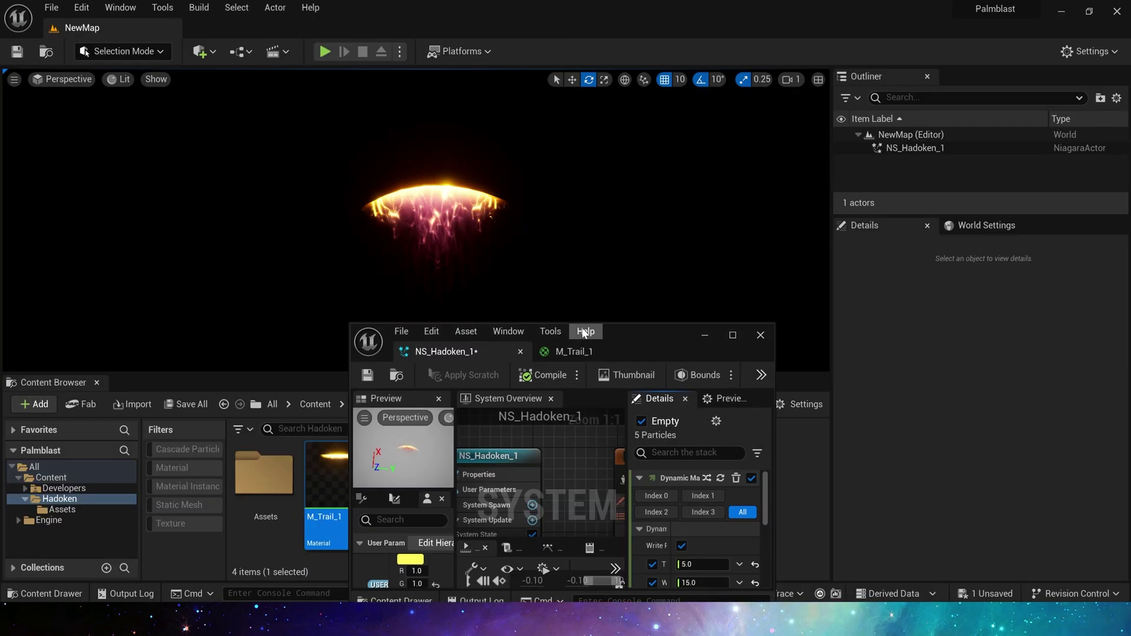
pyautogui.scroll(5, 584, 271)
pyautogui.scroll(-6, 585, 263)
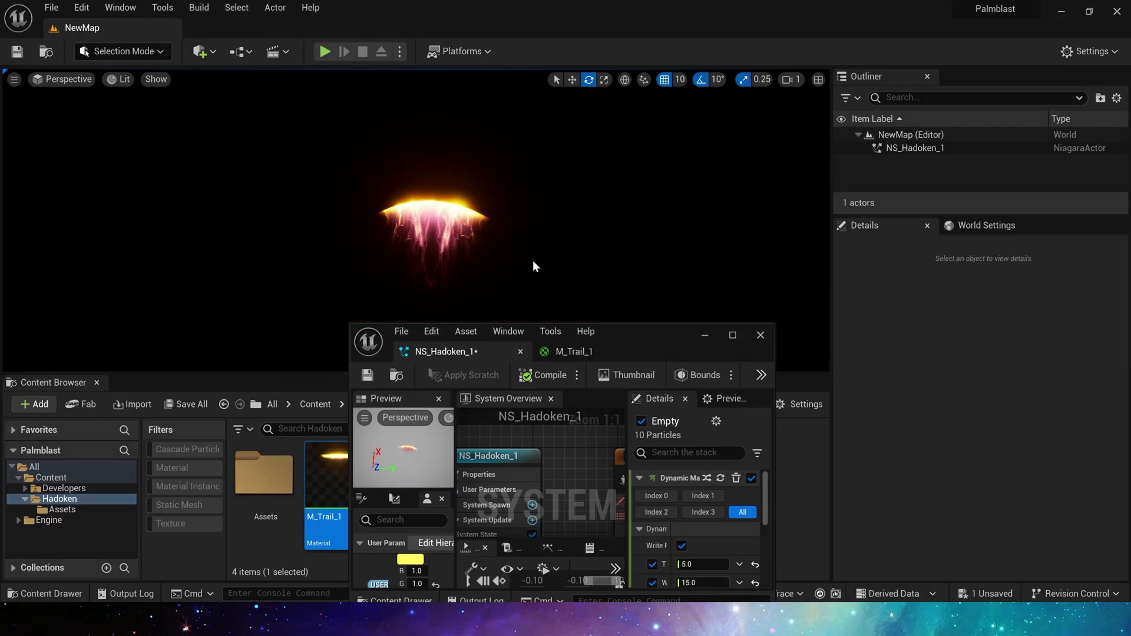
pyautogui.doubleClick(657, 336)
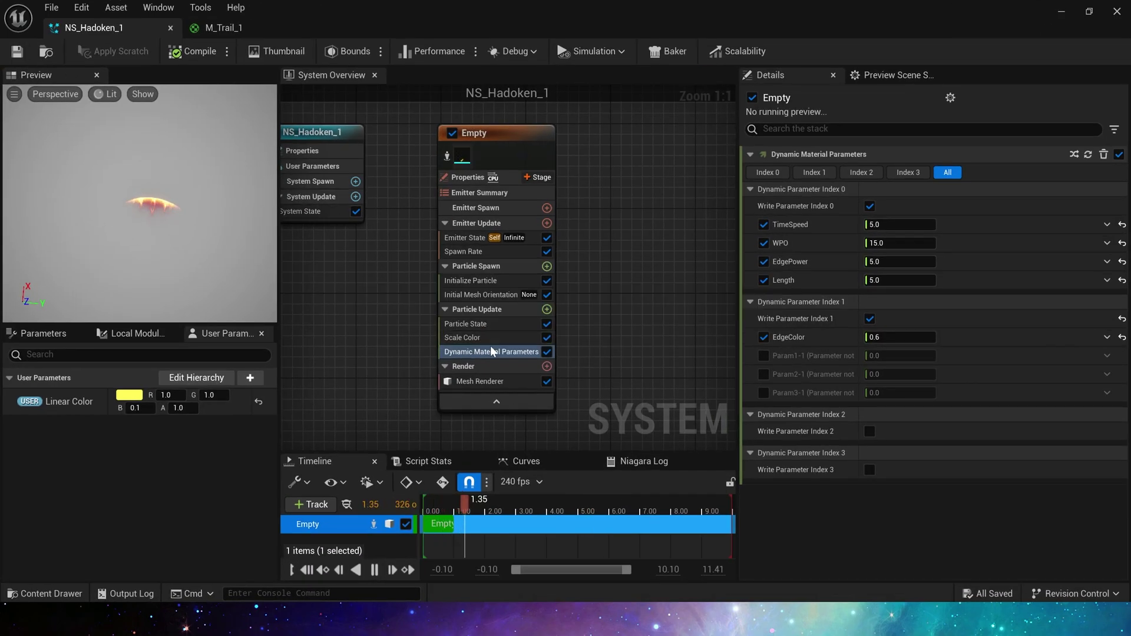
# Compare Length values of 1.0 and 5 for NS_Hadoken_1 while watching the level, and settle on 2.0.
pyautogui.press('super+Down')
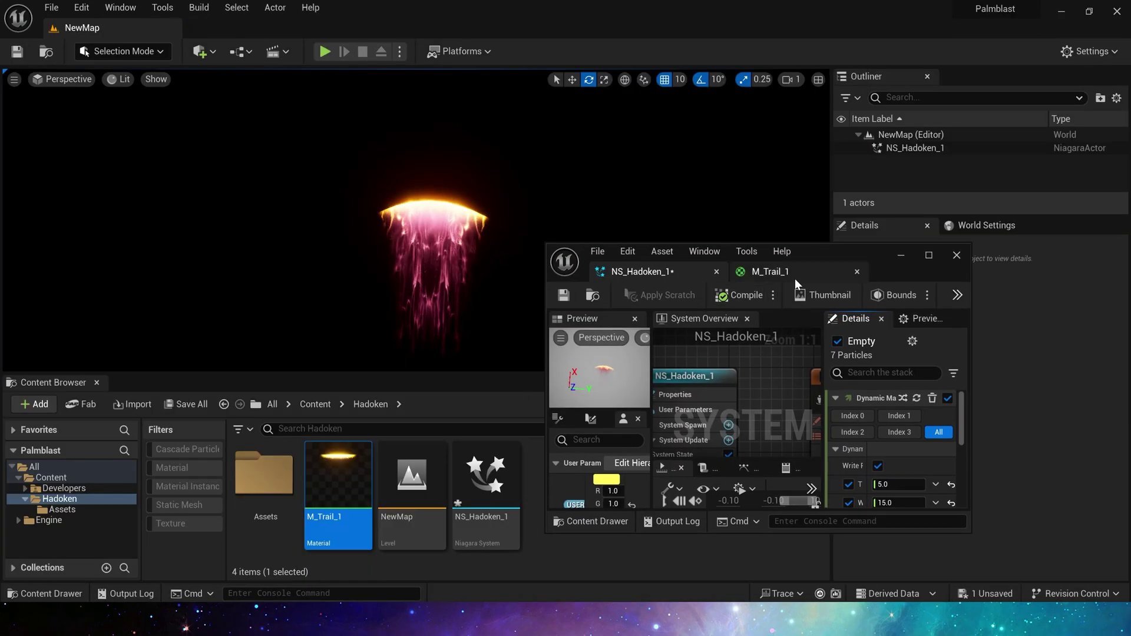
pyautogui.scroll(-3, 894, 457)
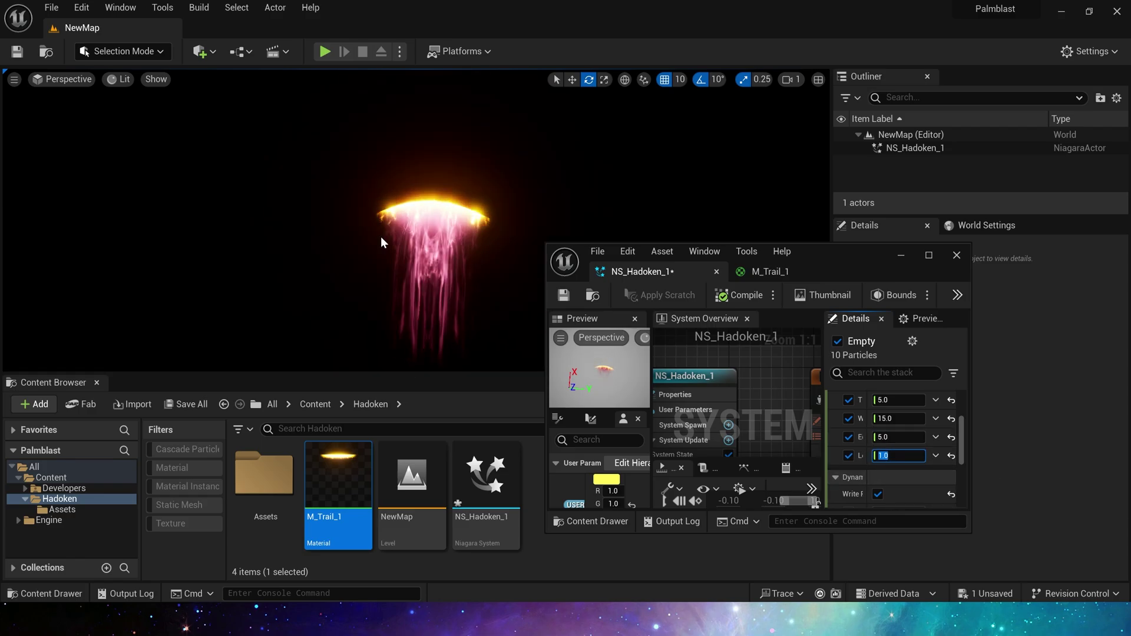
pyautogui.write('5')
pyautogui.press('Return')
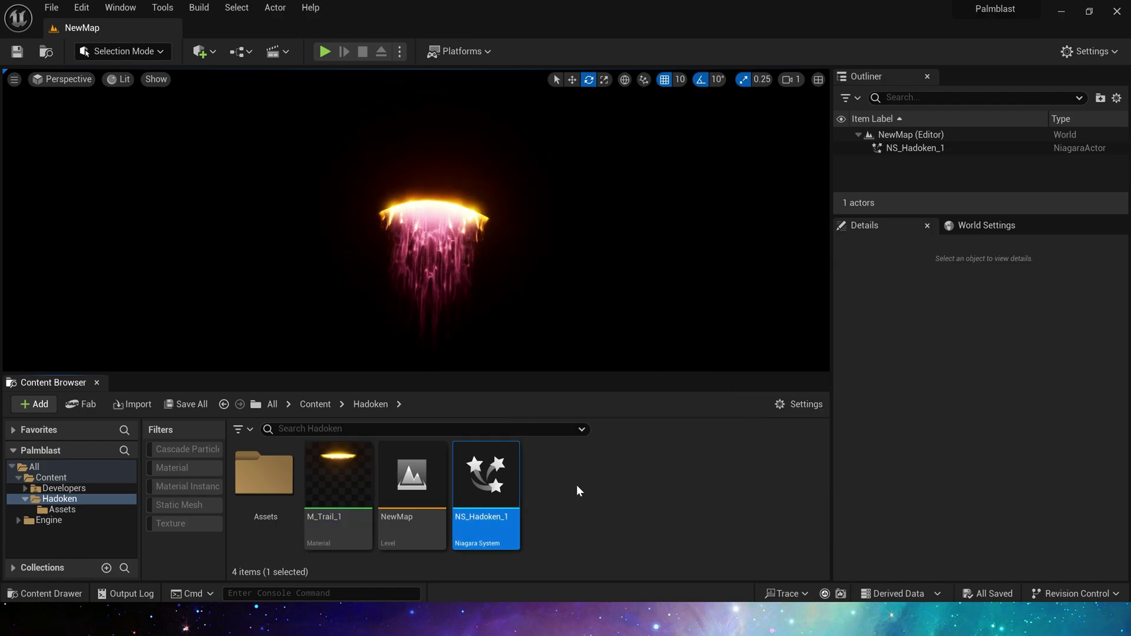
# Duplicate NS_Hadoken_1 as NS_Hadoken_2 and set its Mesh Renderer's mesh to SM_Sphere_1.
pyautogui.hotkey('ctrl', 'd')
pyautogui.doubleClick(574, 477)
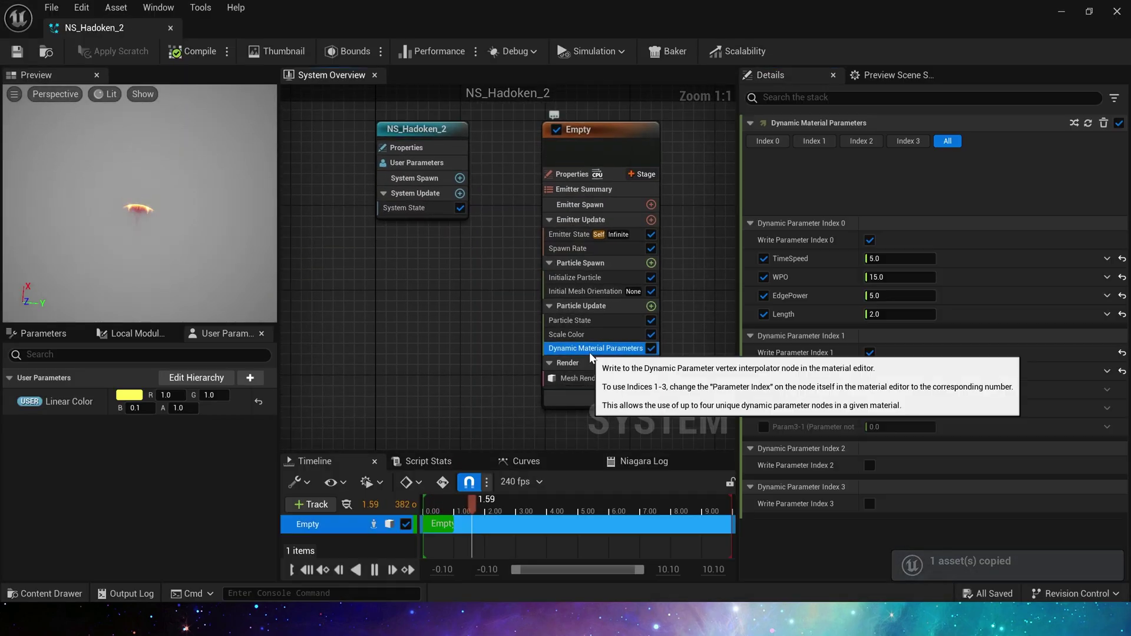
pyautogui.click(581, 378)
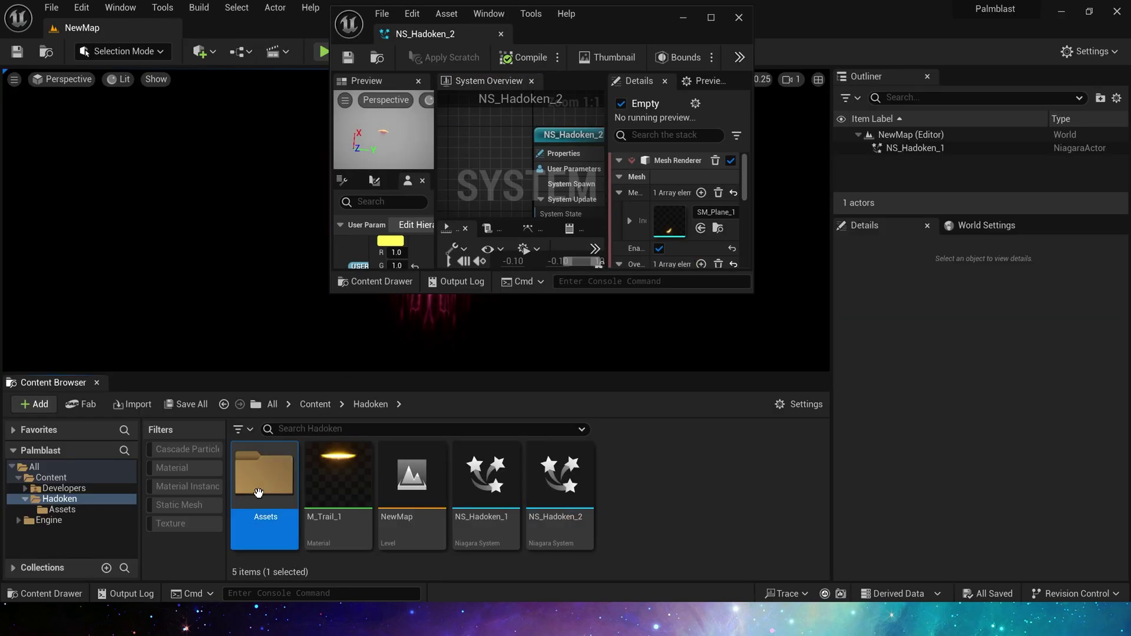
pyautogui.click(365, 468)
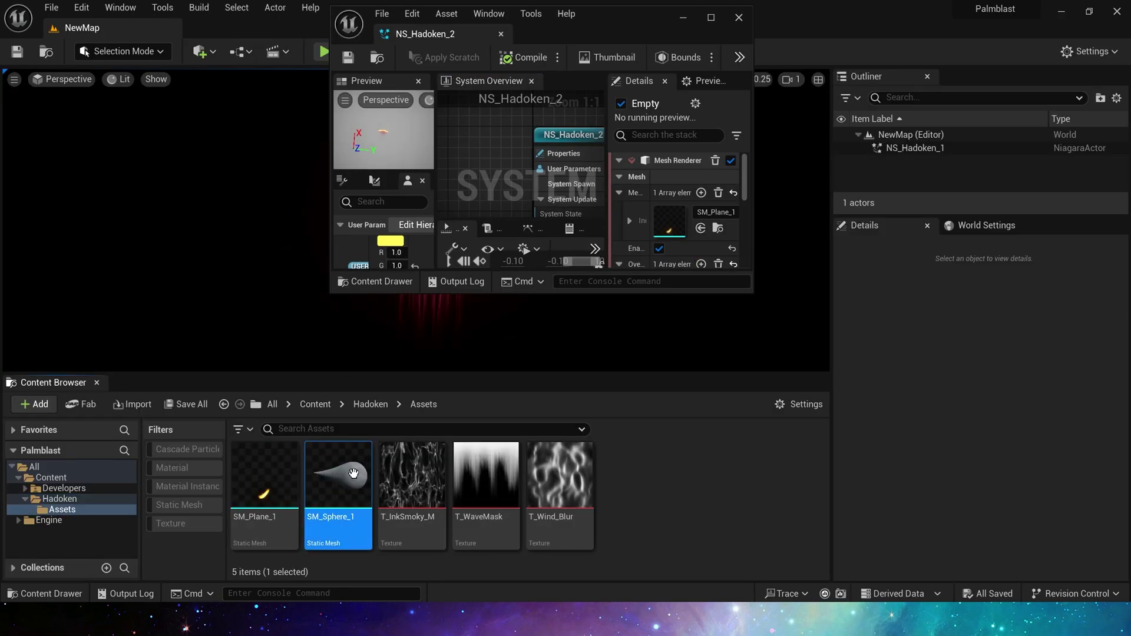
pyautogui.doubleClick(635, 32)
pyautogui.click(906, 222)
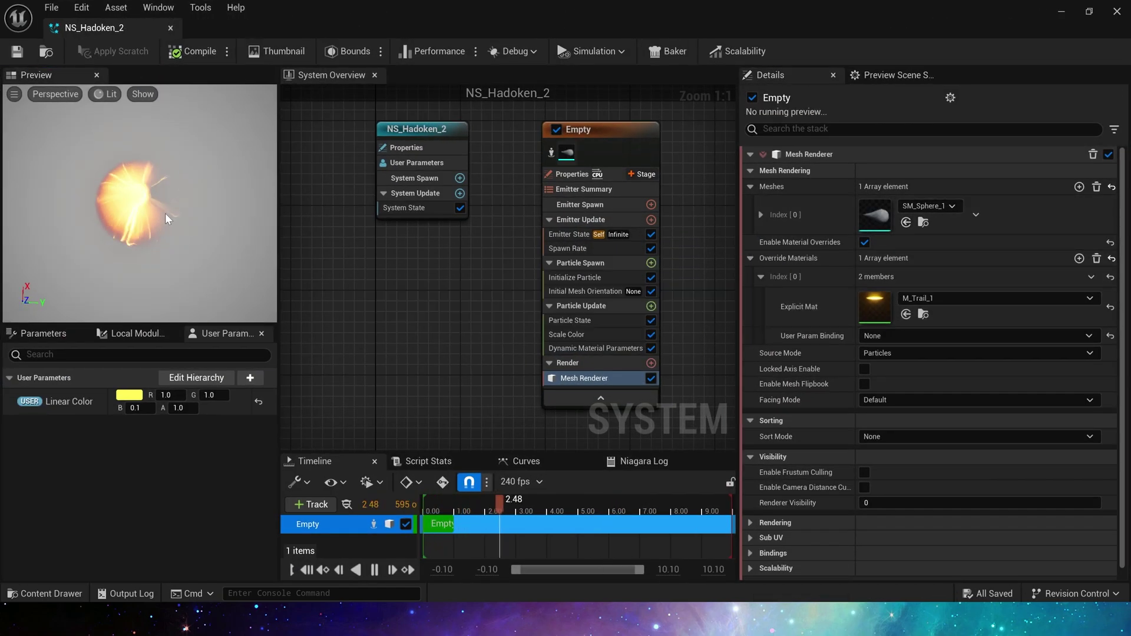
# Review NS_Hadoken_2's dynamic parameters, and open SM_Sphere_1 to examine its UV layout.
pyautogui.click(595, 348)
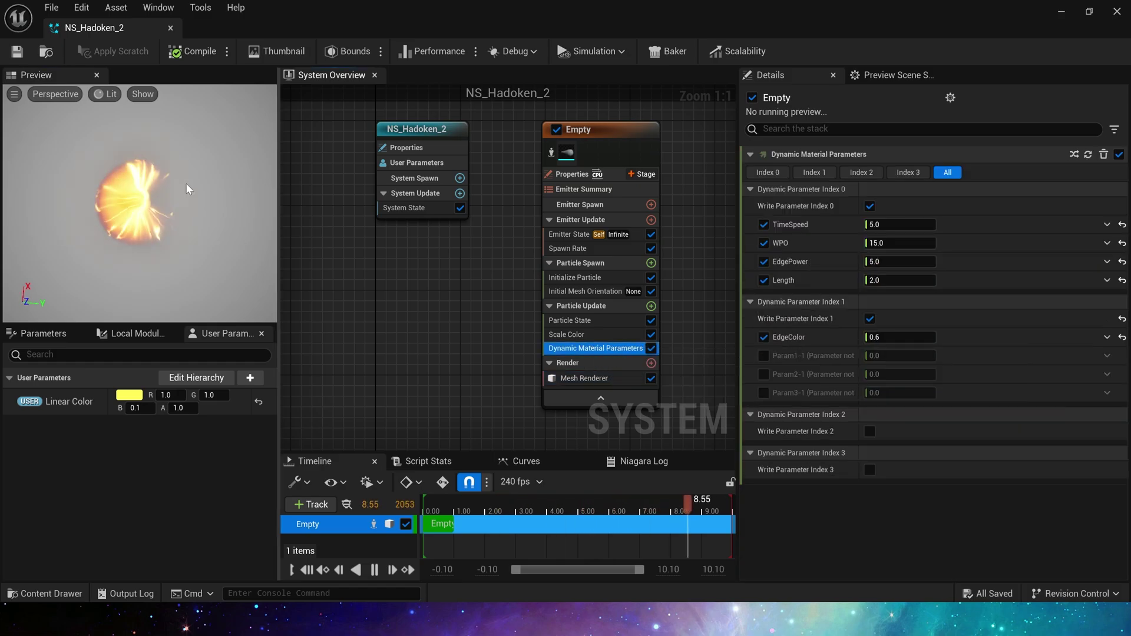
pyautogui.click(576, 381)
pyautogui.doubleClick(876, 216)
pyautogui.click(293, 51)
pyautogui.click(315, 99)
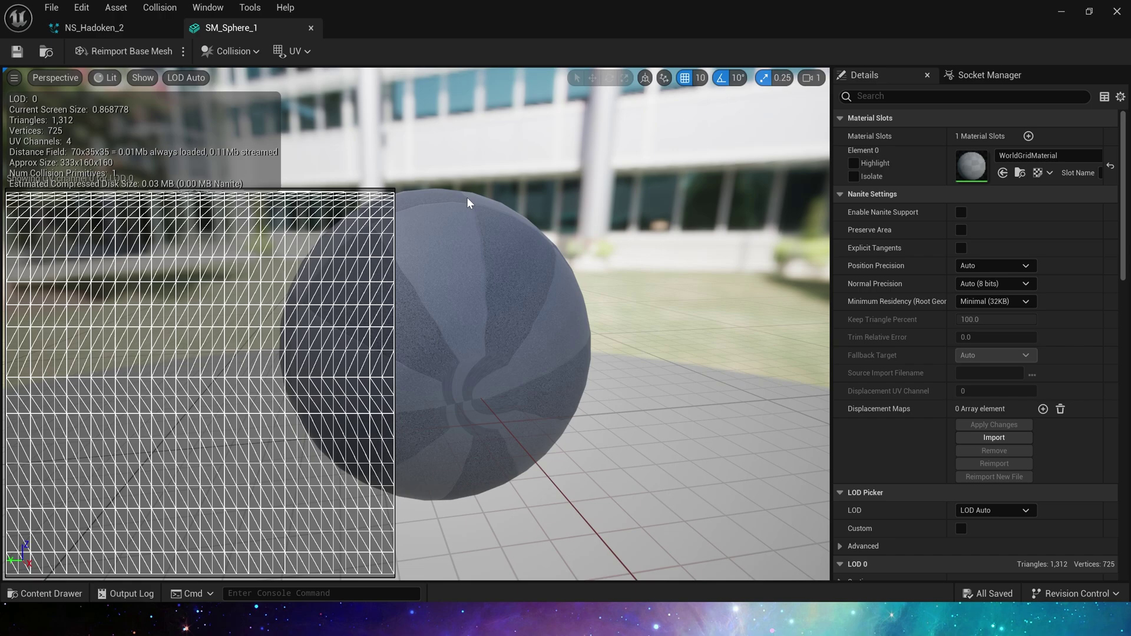
# Set the EdgePower parameter in NS_Hadoken_2's Dynamic Material Parameters to 0.
pyautogui.click(95, 27)
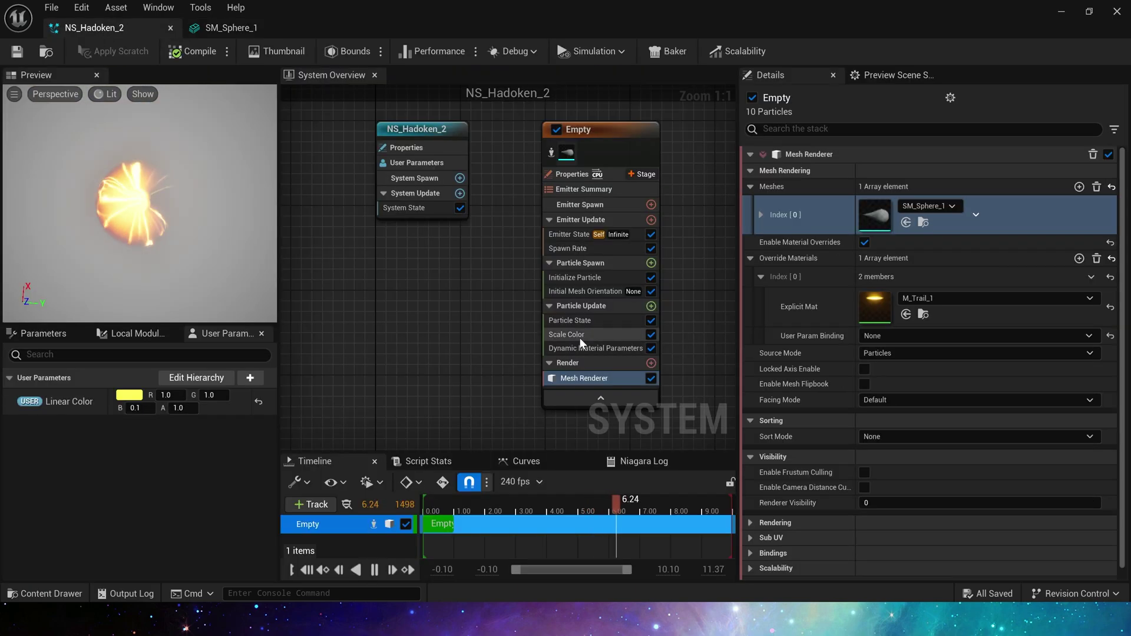
pyautogui.click(596, 348)
pyautogui.click(901, 262)
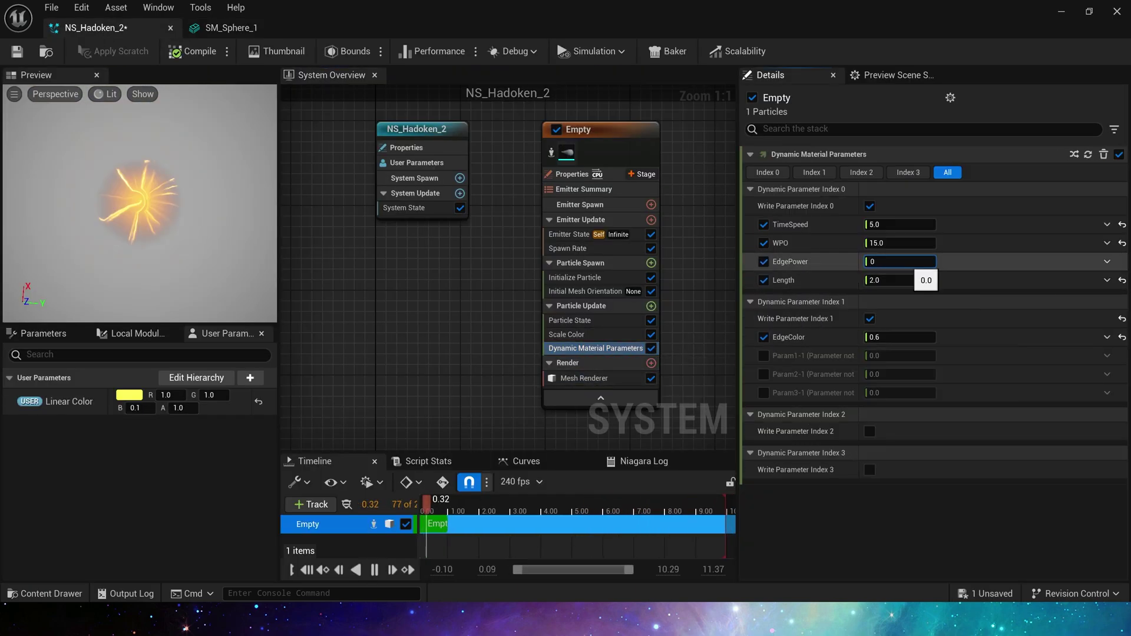
pyautogui.write('0')
pyautogui.press('Return')
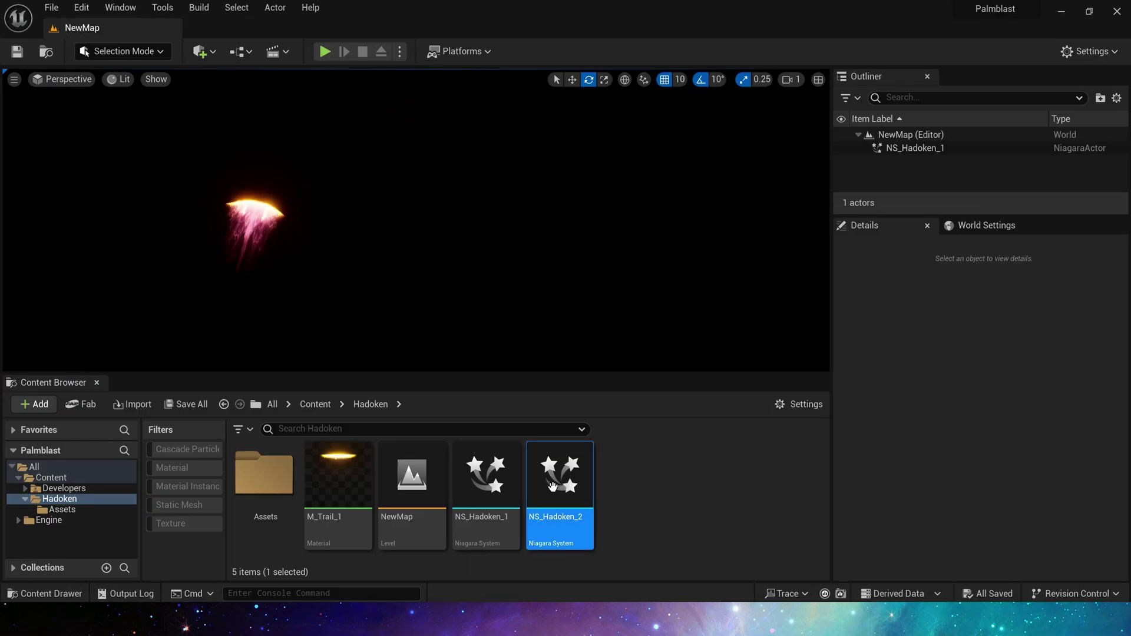
# Place NS_Hadoken_2 in the NewMap level near NS_Hadoken_1 and try rotating it.
pyautogui.moveTo(560, 488); pyautogui.dragTo(502, 272)
pyautogui.moveTo(489, 273); pyautogui.dragTo(553, 183, button='right')
pyautogui.moveTo(407, 253); pyautogui.dragTo(601, 405)
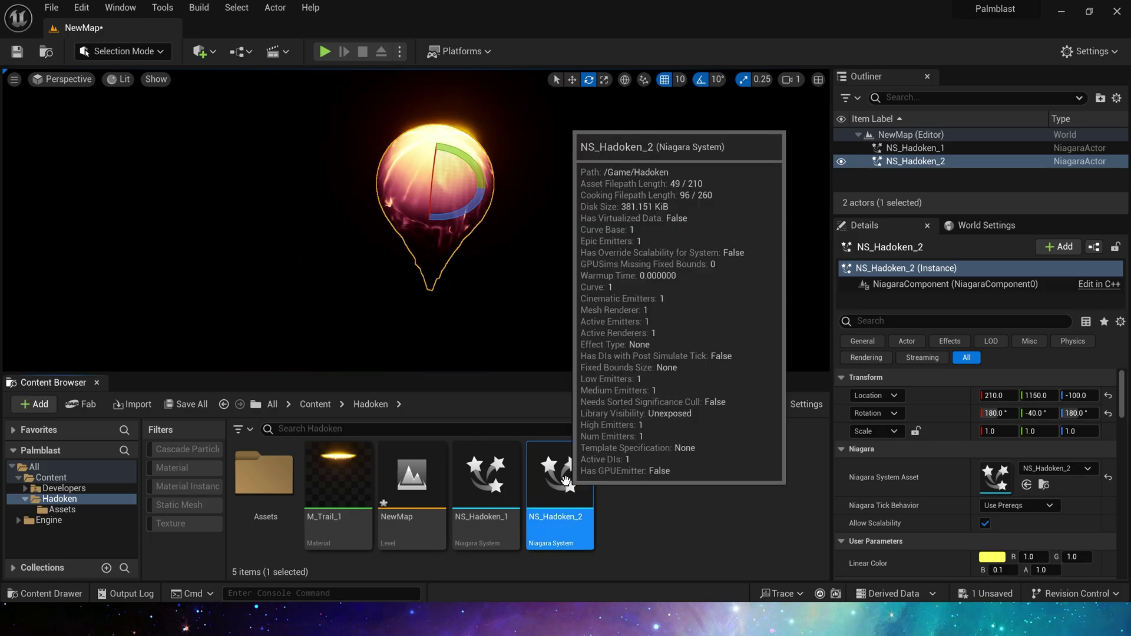
# Enable Local Space in the Empty emitter's properties of NS_Hadoken_2 and save the system.
pyautogui.doubleClick(560, 477)
pyautogui.click(571, 174)
pyautogui.click(867, 185)
pyautogui.click(19, 60)
pyautogui.click(1061, 12)
# Reset the NS_Hadoken_2 actor's rotation to 0°, rotate it freehand in the level and check the effect from several angles.
pyautogui.moveTo(469, 220); pyautogui.dragTo(407, 226, button='right')
pyautogui.click(1108, 413)
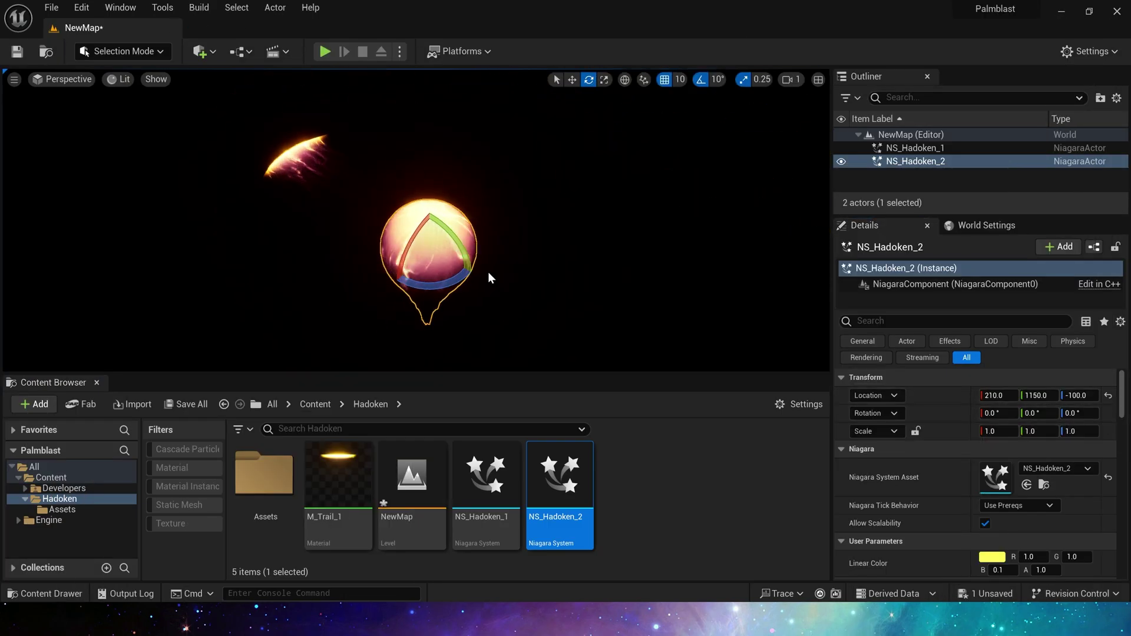
pyautogui.moveTo(469, 250); pyautogui.dragTo(433, 212)
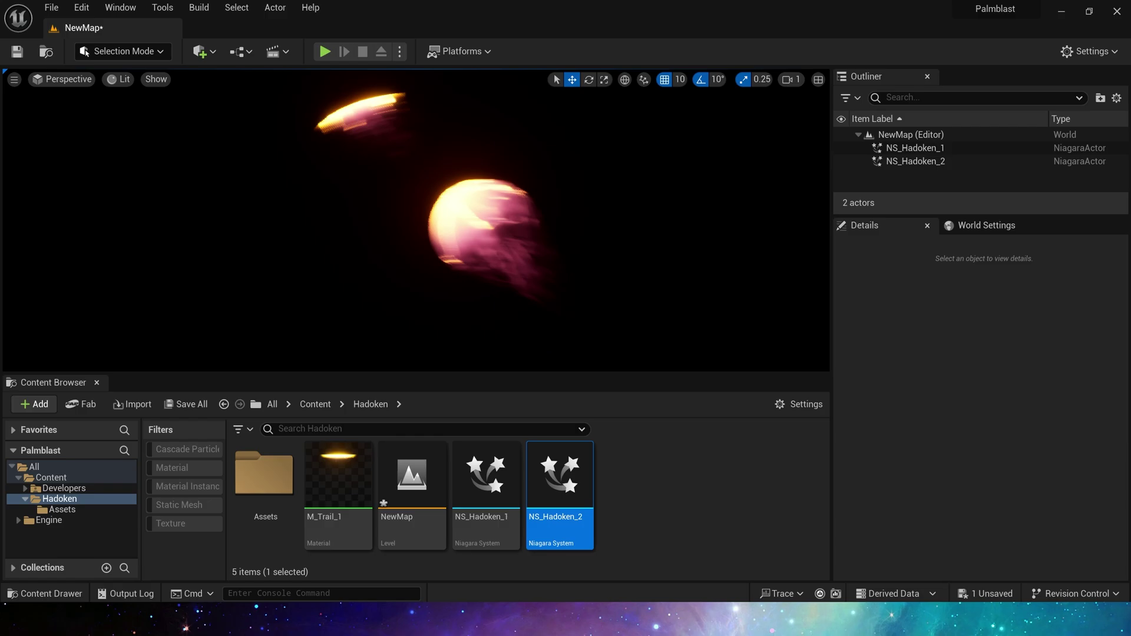
pyautogui.moveTo(479, 220); pyautogui.dragTo(425, 229, button='right')
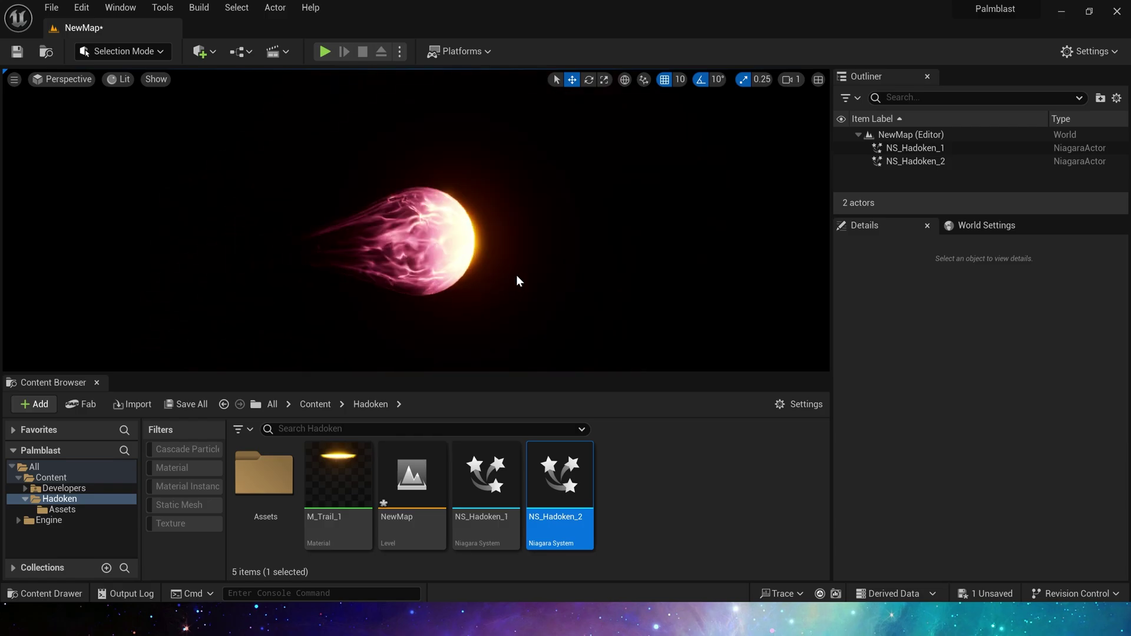